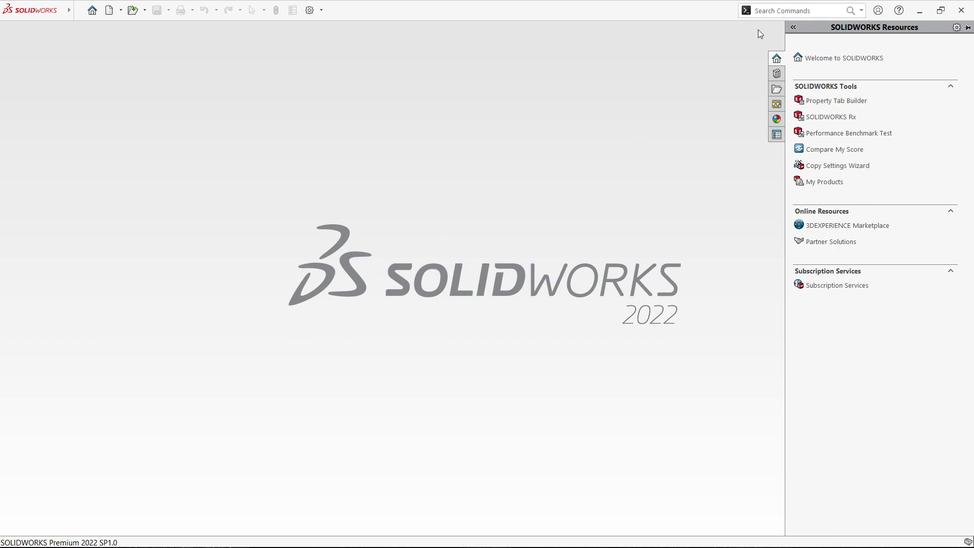
Switch to the Airfoil Tools page in the browser and copy the selected NACA0012H dat file coordinates.
{"action": "left_click", "coordinate": [920, 13]}
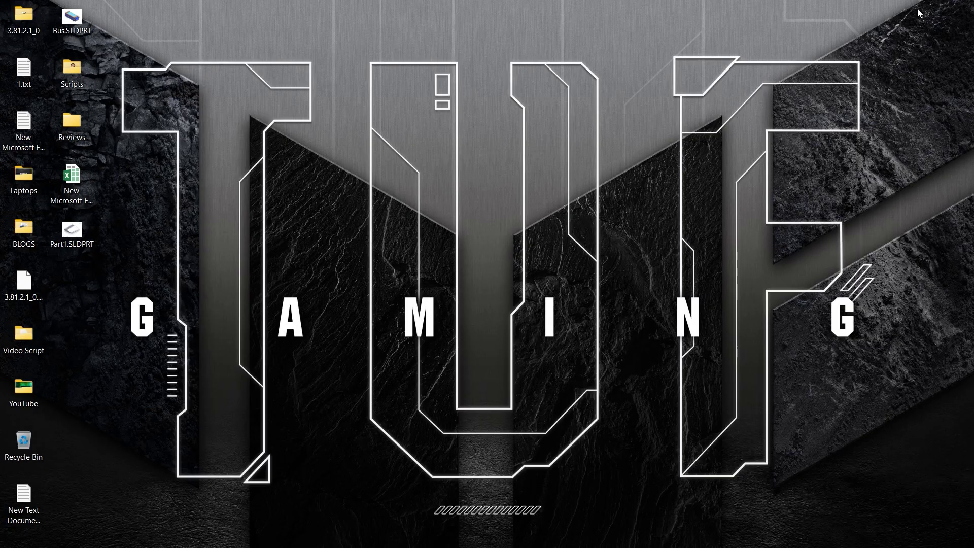
{"action": "left_click", "coordinate": [296, 534]}
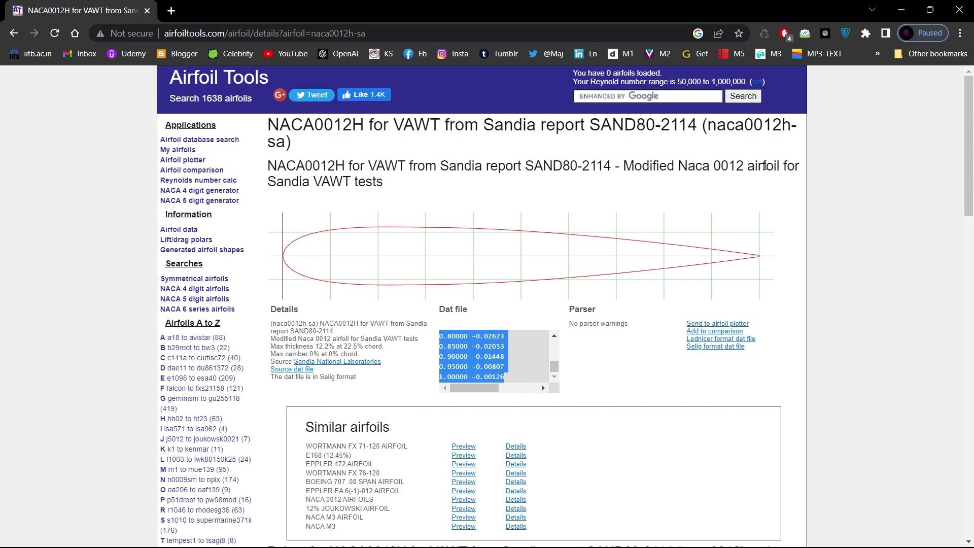
{"action": "scroll", "coordinate": [540, 355], "scroll_direction": "up", "scroll_amount": 10}
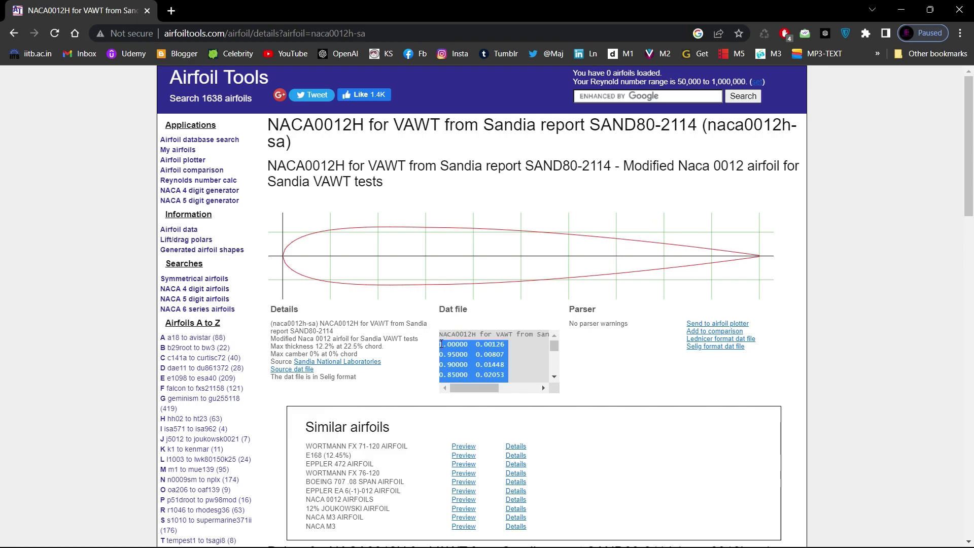
{"action": "scroll", "coordinate": [449, 345], "scroll_direction": "down", "scroll_amount": 10}
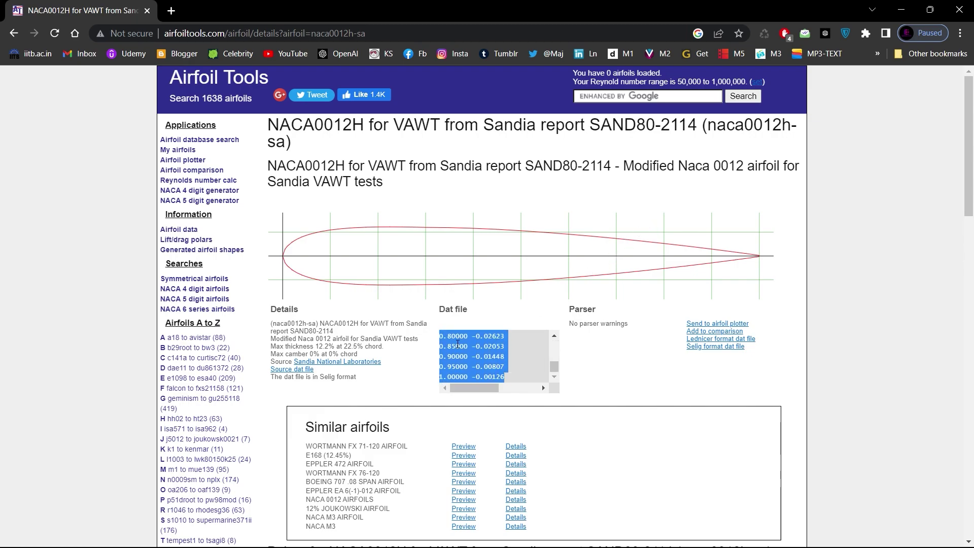
{"action": "right_click", "coordinate": [477, 342]}
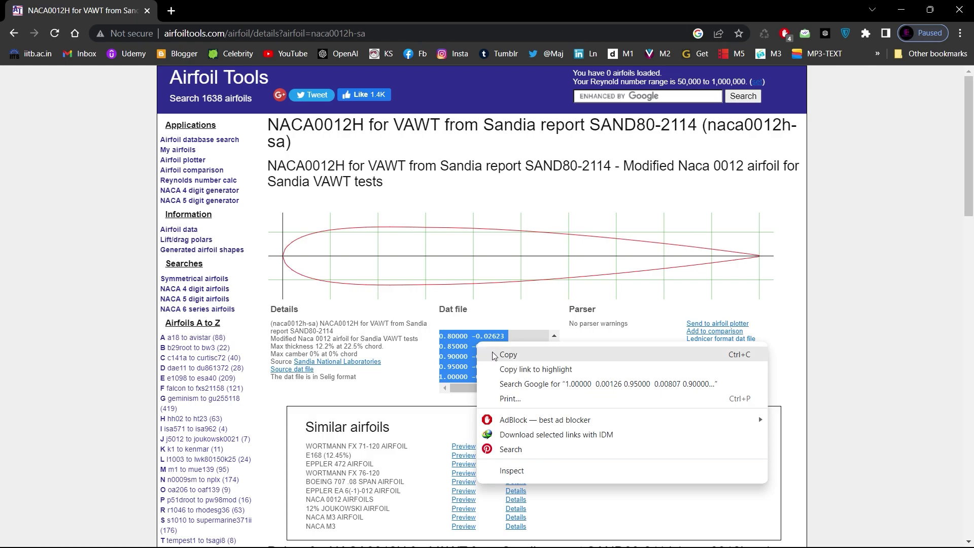
{"action": "left_click", "coordinate": [495, 355]}
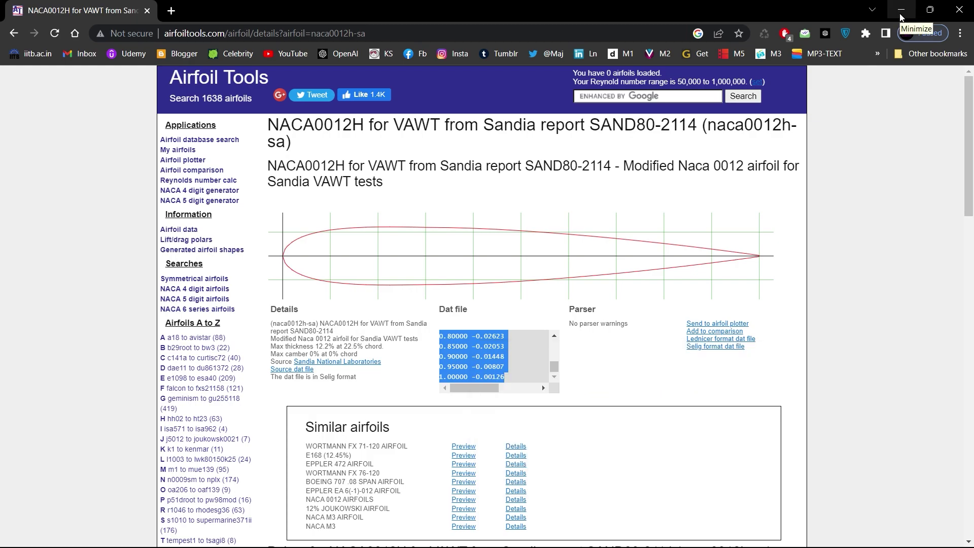
Switch to the Excel worksheet and paste the airfoil coordinates from cell A1, matching the destination formatting.
{"action": "left_click", "coordinate": [901, 17]}
{"action": "right_click", "coordinate": [36, 134]}
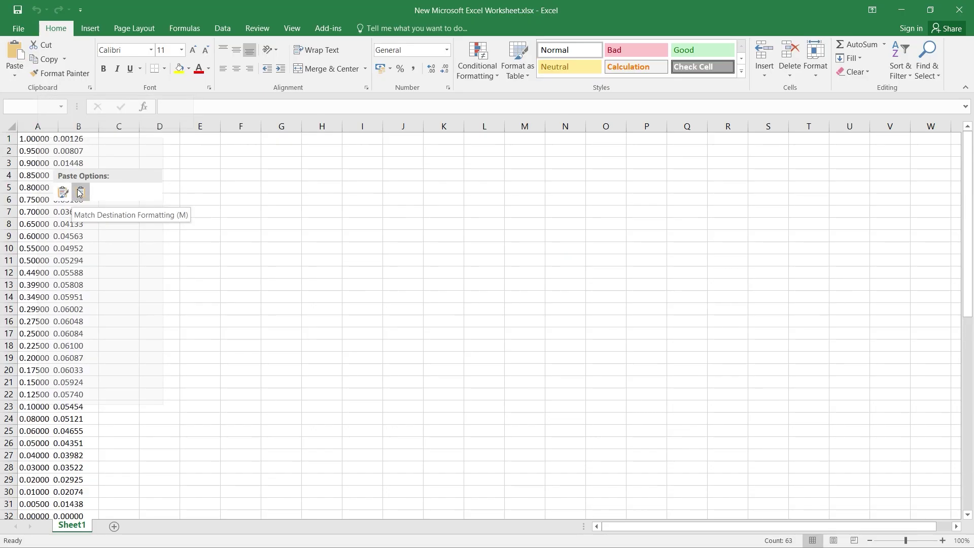
{"action": "left_click", "coordinate": [80, 192]}
{"action": "left_click", "coordinate": [161, 188]}
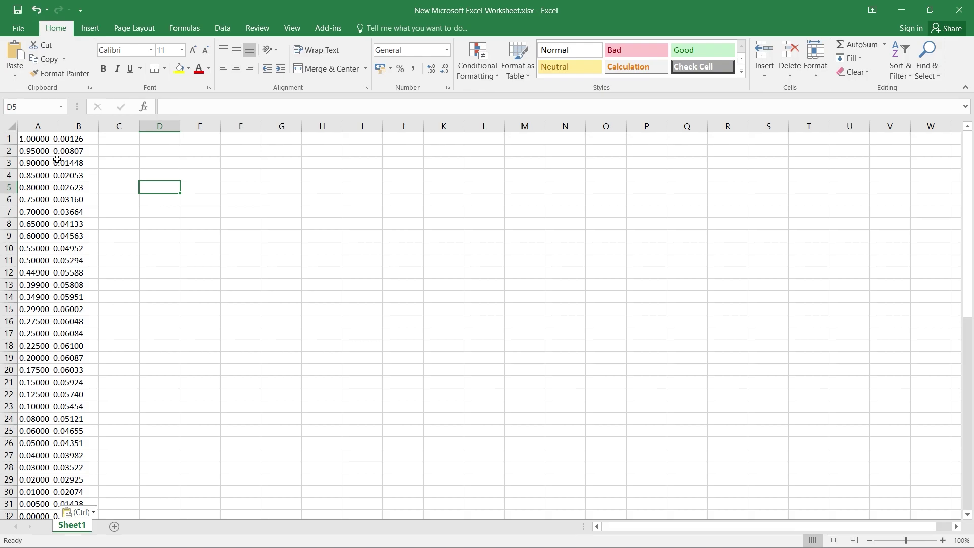
Split column A into separate X and Y columns with Text to Columns, using delimited data with Space as a delimiter.
{"action": "left_click", "coordinate": [37, 127]}
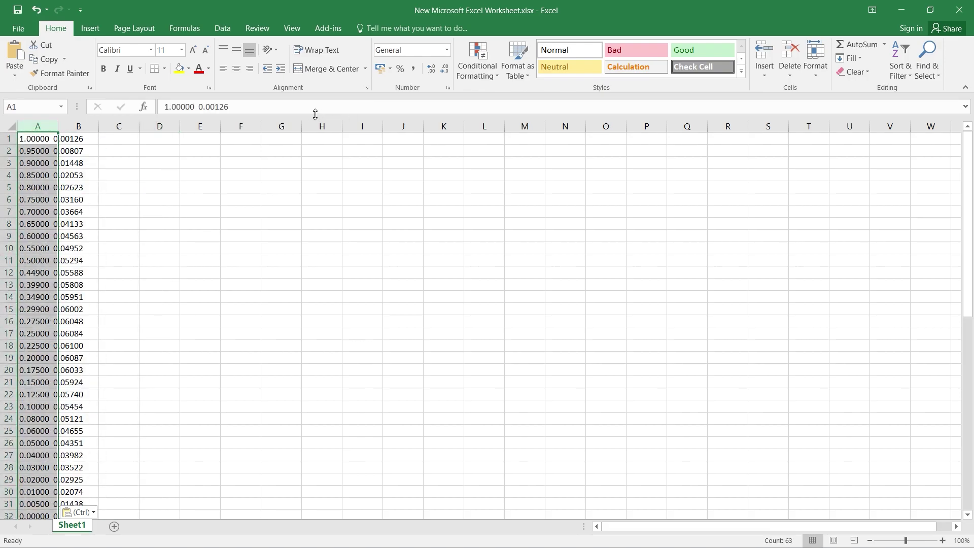
{"action": "left_click", "coordinate": [223, 28]}
{"action": "left_click", "coordinate": [498, 63]}
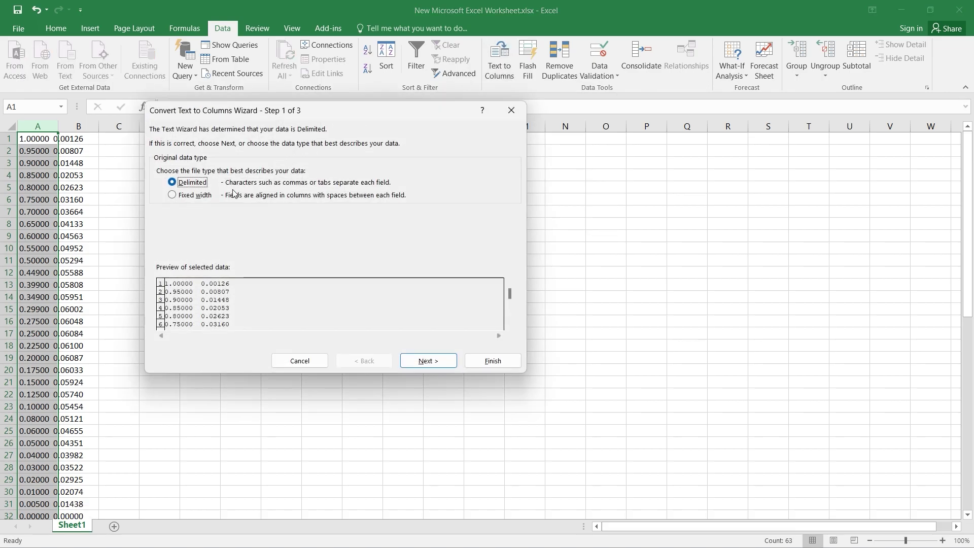
{"action": "left_click", "coordinate": [410, 365]}
{"action": "left_click", "coordinate": [161, 199]}
{"action": "left_click", "coordinate": [421, 362]}
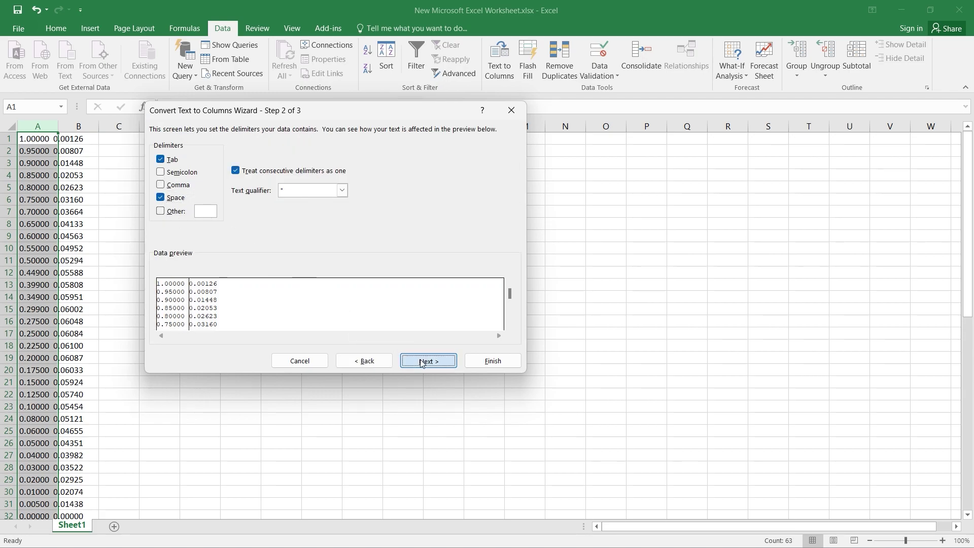
{"action": "left_click", "coordinate": [495, 362]}
{"action": "left_click", "coordinate": [291, 308]}
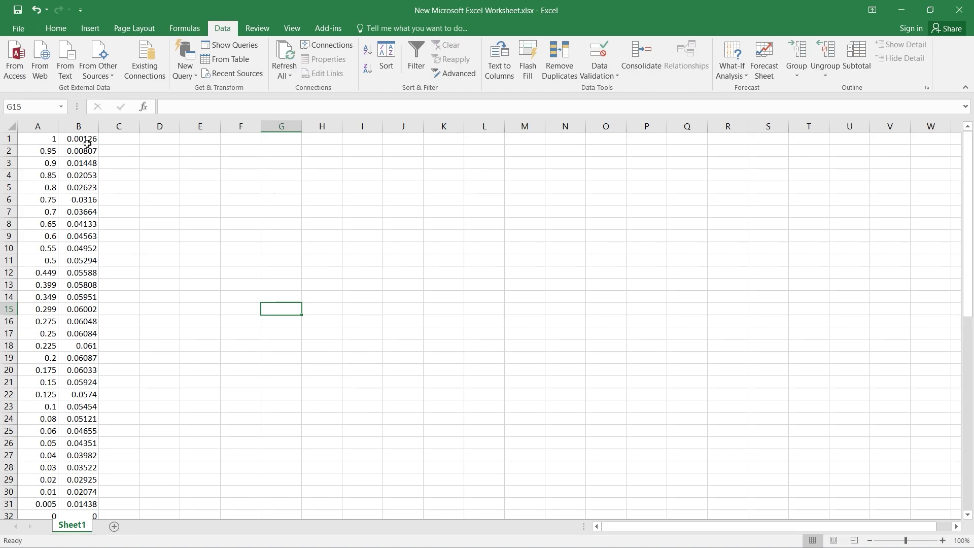
Enter 0 in cell C1 and fill it down to row 63 as the Z coordinates.
{"action": "left_click", "coordinate": [116, 140]}
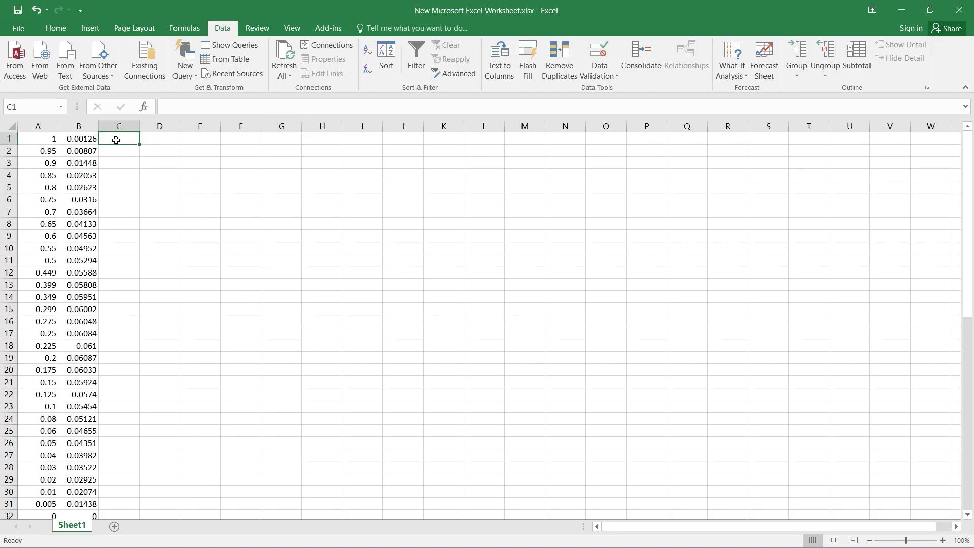
{"action": "type", "text": "0"}
{"action": "left_click_drag", "start_coordinate": [139, 142], "coordinate": [152, 370]}
{"action": "mouse_move", "coordinate": [200, 342]}
{"action": "left_mouse_down"}
{"action": "mouse_move", "coordinate": [206, 413]}
{"action": "mouse_move", "coordinate": [200, 343]}
{"action": "left_mouse_up"}
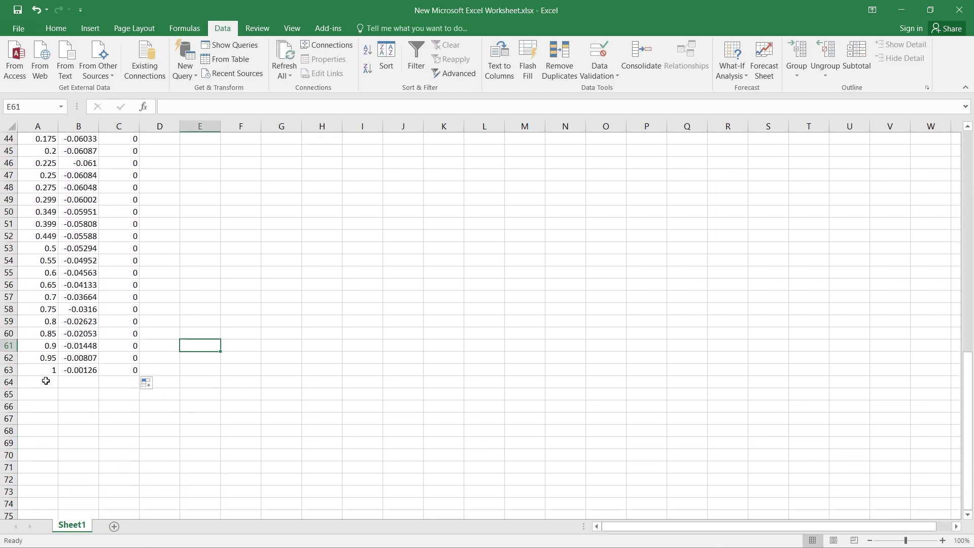
{"action": "scroll", "coordinate": [221, 305], "scroll_direction": "up", "scroll_amount": 3}
{"action": "scroll", "coordinate": [221, 306], "scroll_direction": "up", "scroll_amount": 6}
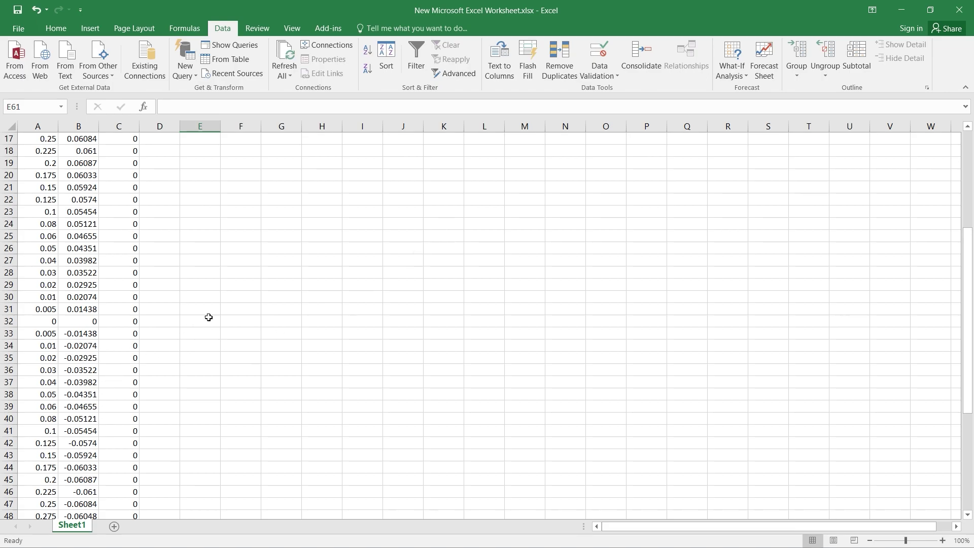
{"action": "scroll", "coordinate": [121, 270], "scroll_direction": "up", "scroll_amount": 6}
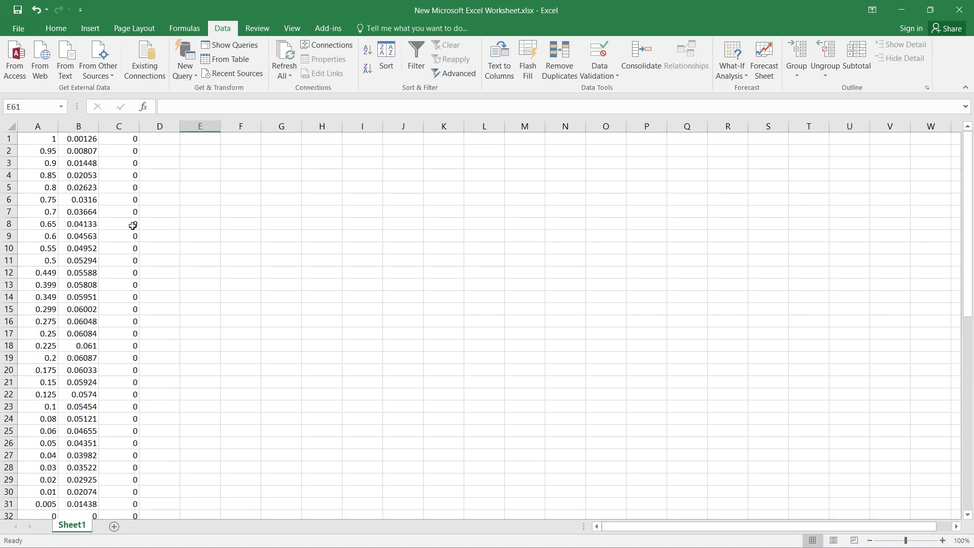
Set the first point's Y coordinate in cell B1 to 0.
{"action": "left_click", "coordinate": [96, 137]}
{"action": "type", "text": "0"}
{"action": "left_click", "coordinate": [213, 174]}
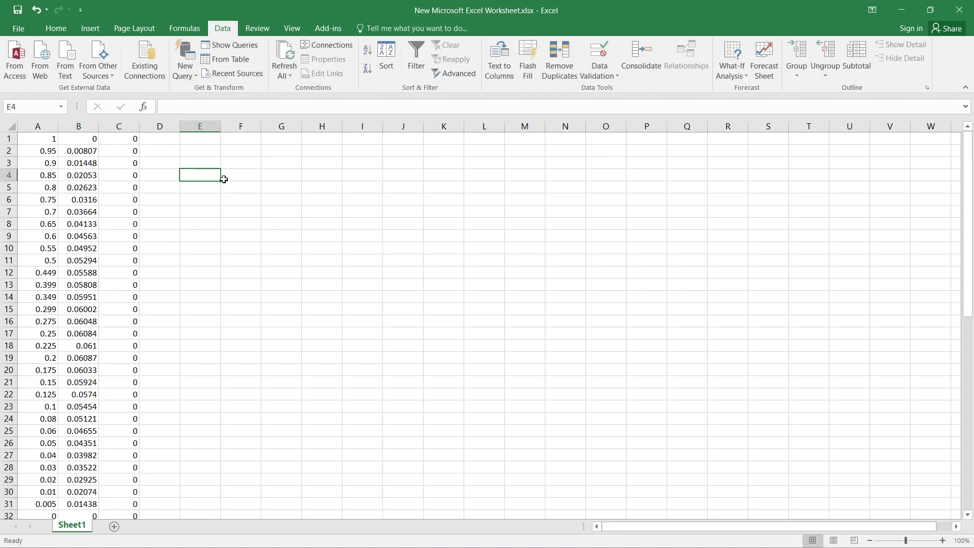
Set the last point's Y coordinate in cell B63 to 0.
{"action": "scroll", "coordinate": [209, 226], "scroll_direction": "down", "scroll_amount": 16}
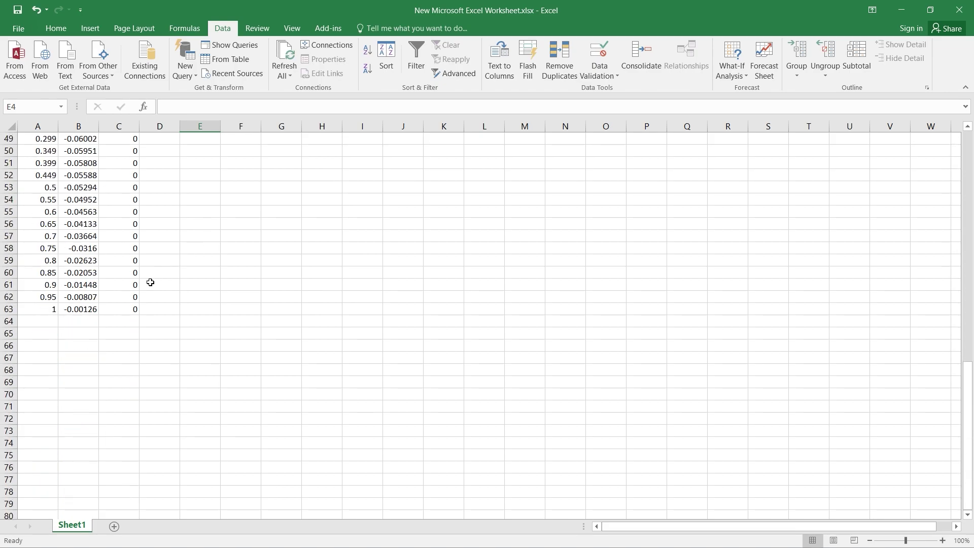
{"action": "left_click", "coordinate": [95, 309]}
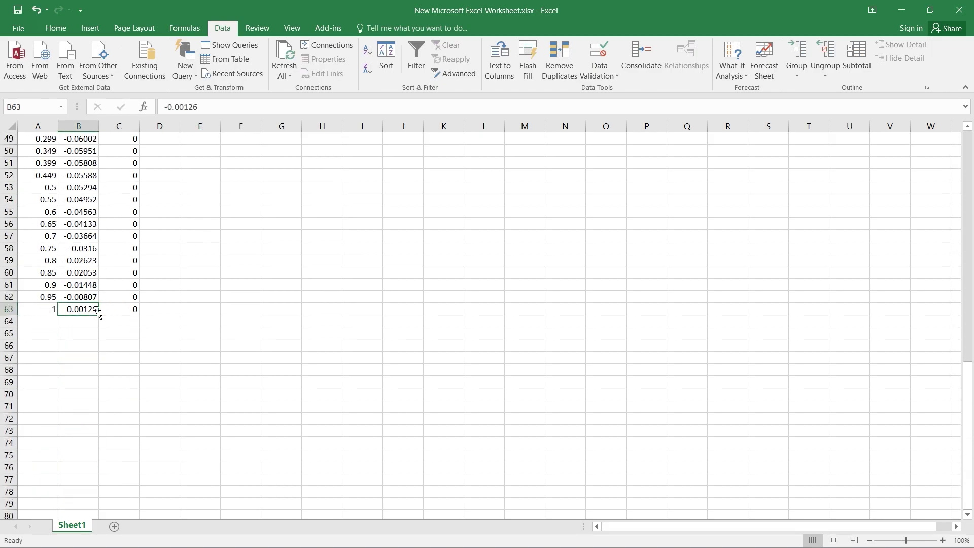
{"action": "double_click", "coordinate": [98, 311]}
{"action": "key", "text": "BackSpace"}
{"action": "key", "text": "BackSpace"}
{"action": "key", "text": "BackSpace"}
{"action": "key", "text": "BackSpace"}
{"action": "key", "text": "BackSpace"}
{"action": "key", "text": "BackSpace"}
{"action": "key", "text": "BackSpace"}
{"action": "key", "text": "BackSpace"}
{"action": "type", "text": "0"}
{"action": "left_click", "coordinate": [244, 309]}
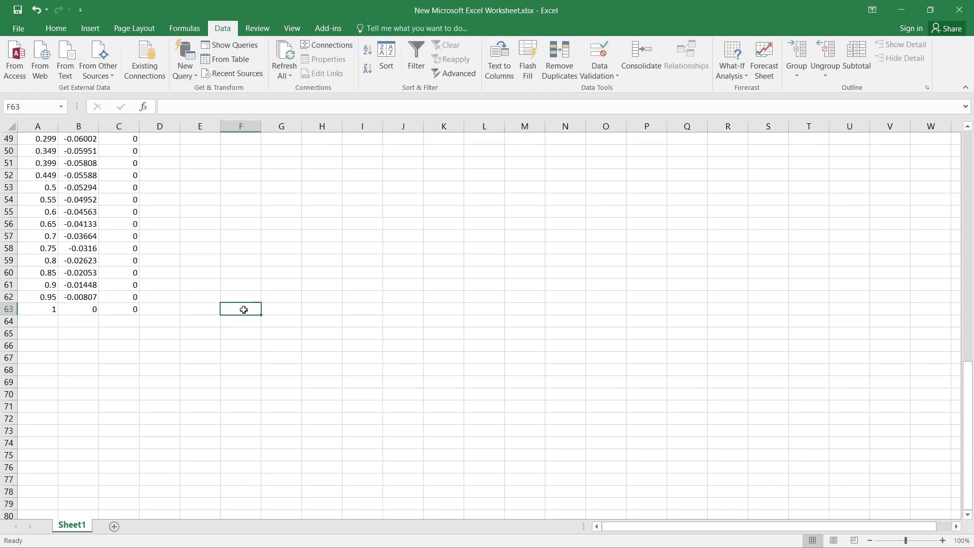
{"action": "scroll", "coordinate": [244, 309], "scroll_direction": "up", "scroll_amount": 16}
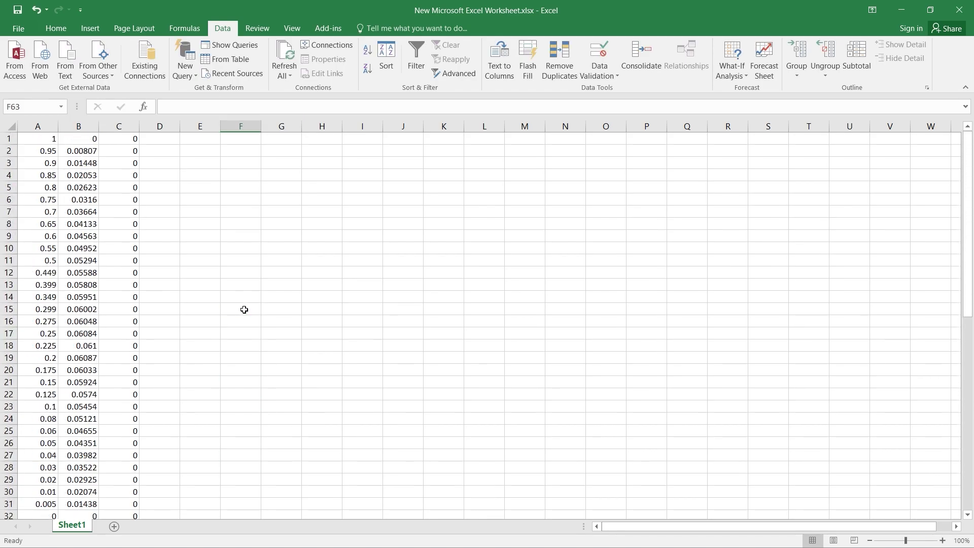
Start saving a copy of the worksheet with Save As and open the choice of file types.
{"action": "left_click", "coordinate": [20, 29]}
{"action": "left_click", "coordinate": [31, 142]}
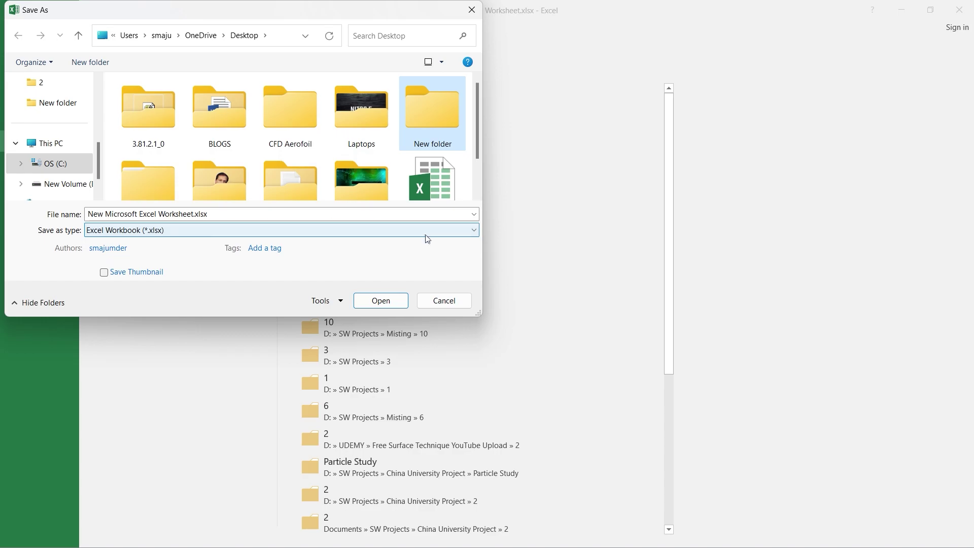
{"action": "left_click", "coordinate": [473, 230]}
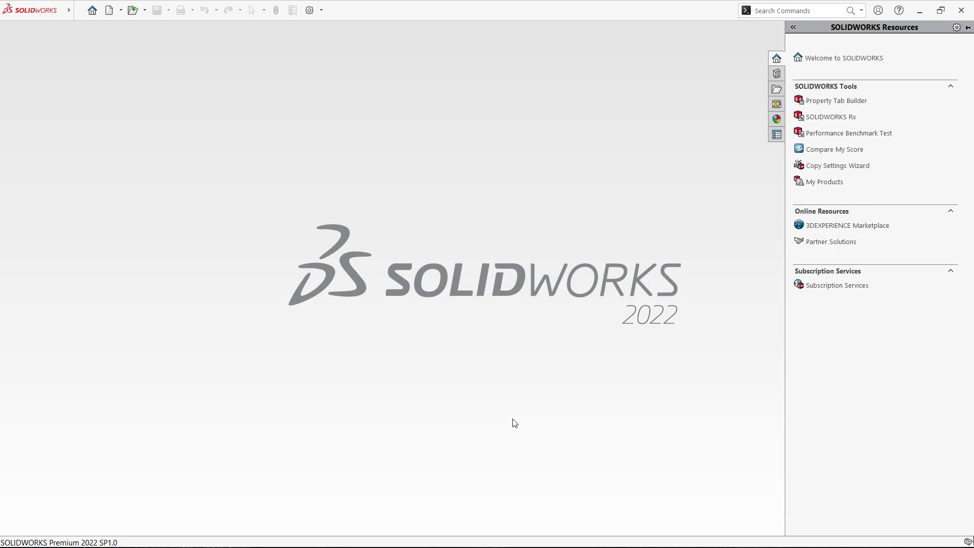
Create a new part in SOLIDWORKS and set its units to MKS (meter, kilogram, second).
{"action": "key", "text": "ctrl+n"}
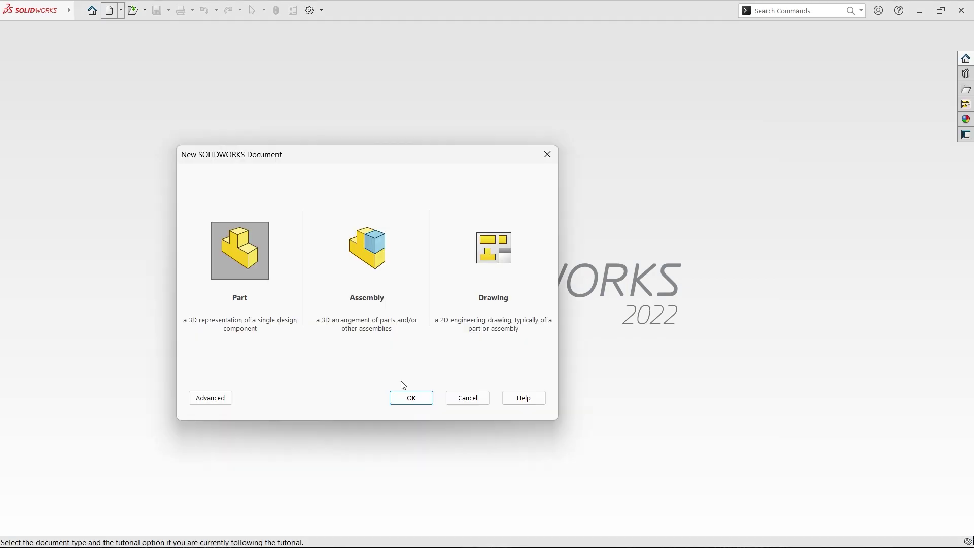
{"action": "left_click", "coordinate": [402, 395]}
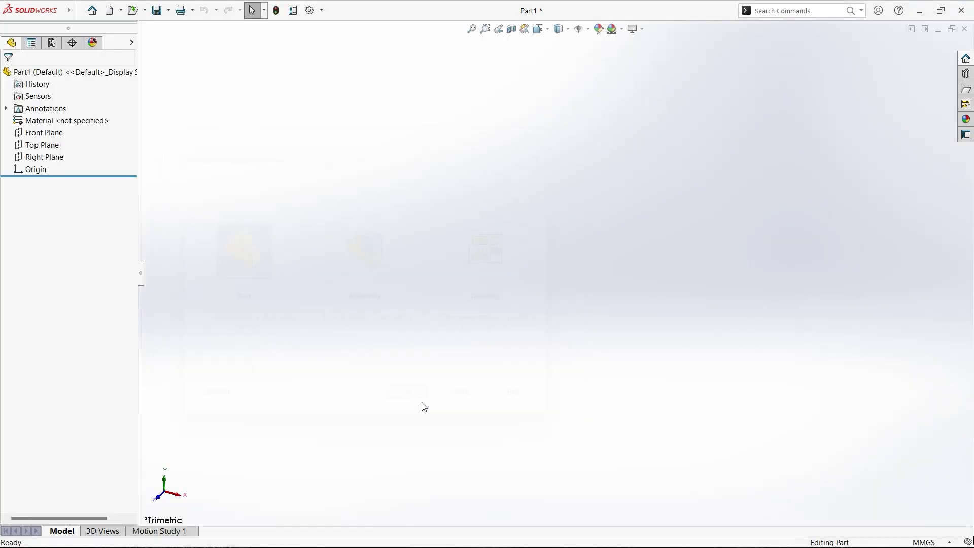
{"action": "left_click", "coordinate": [949, 542]}
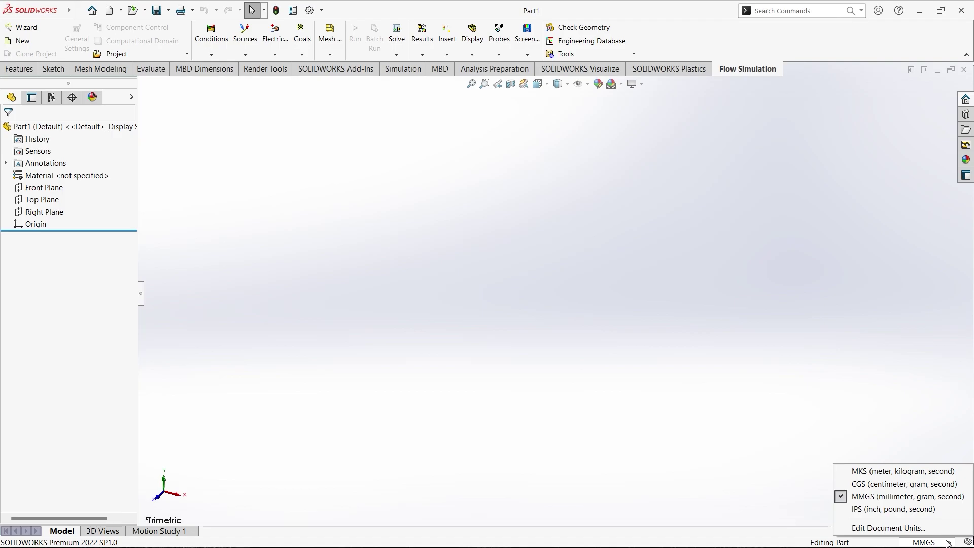
{"action": "left_click", "coordinate": [893, 471]}
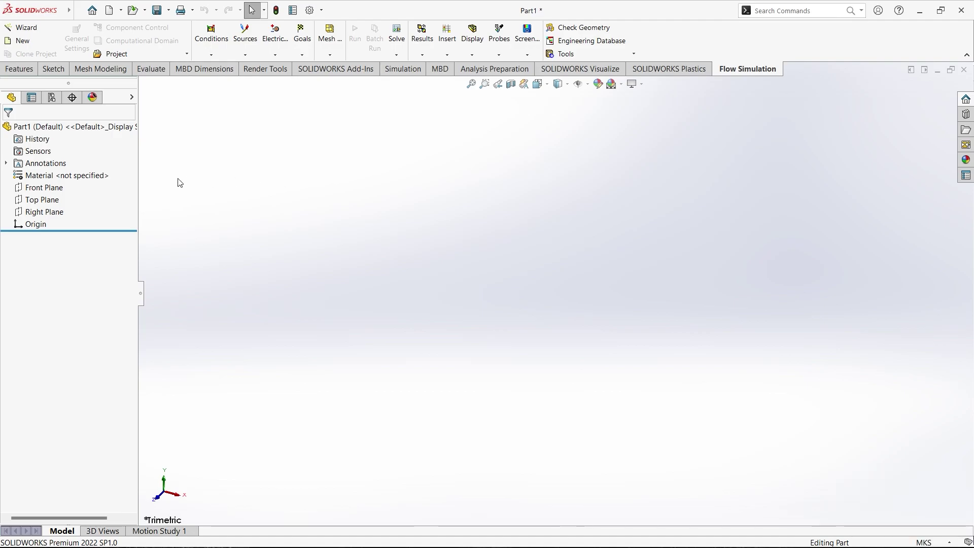
With the view normal to the Front Plane, create a Curve Through XYZ Points from the text file Naca Aerofoil 0012.txt.
{"action": "left_click", "coordinate": [50, 192]}
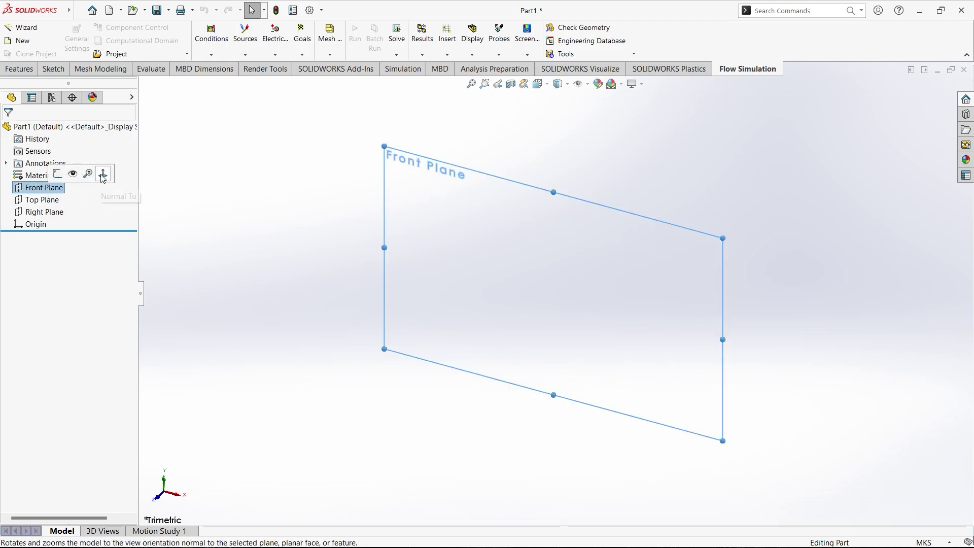
{"action": "left_click", "coordinate": [96, 191]}
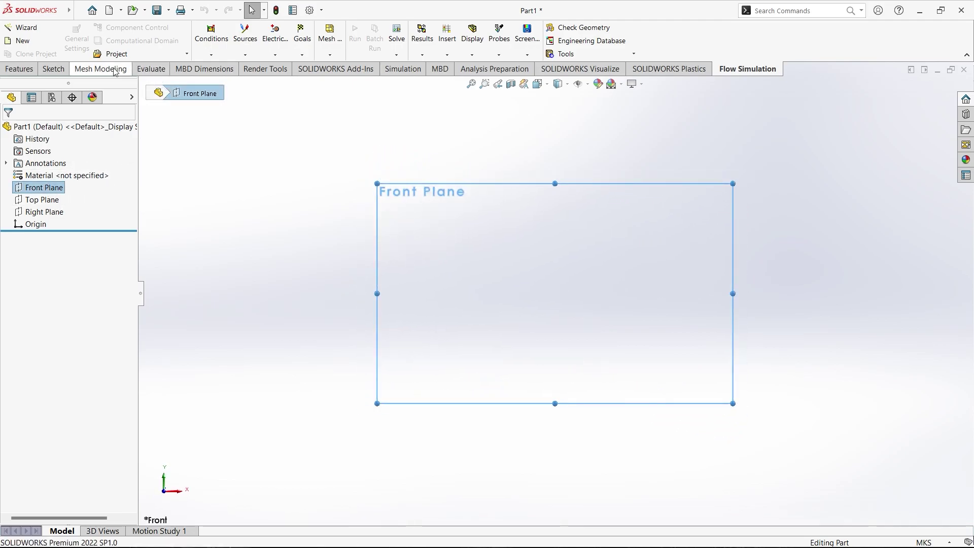
{"action": "left_click", "coordinate": [22, 73]}
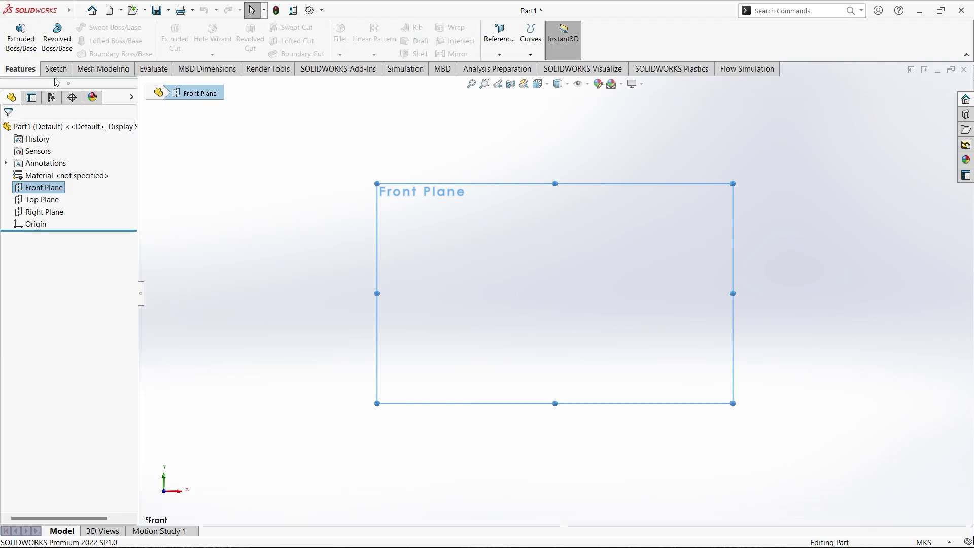
{"action": "left_click", "coordinate": [531, 57]}
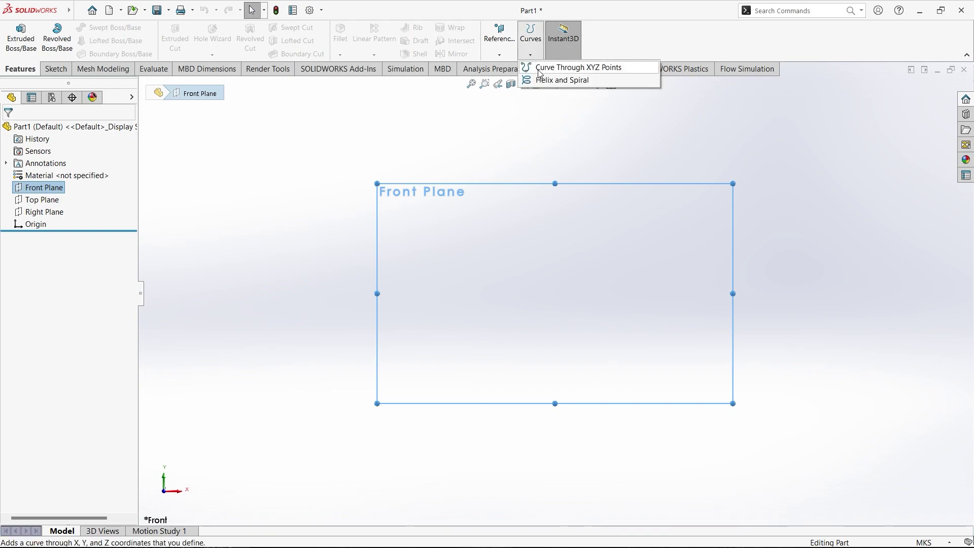
{"action": "left_click", "coordinate": [540, 71]}
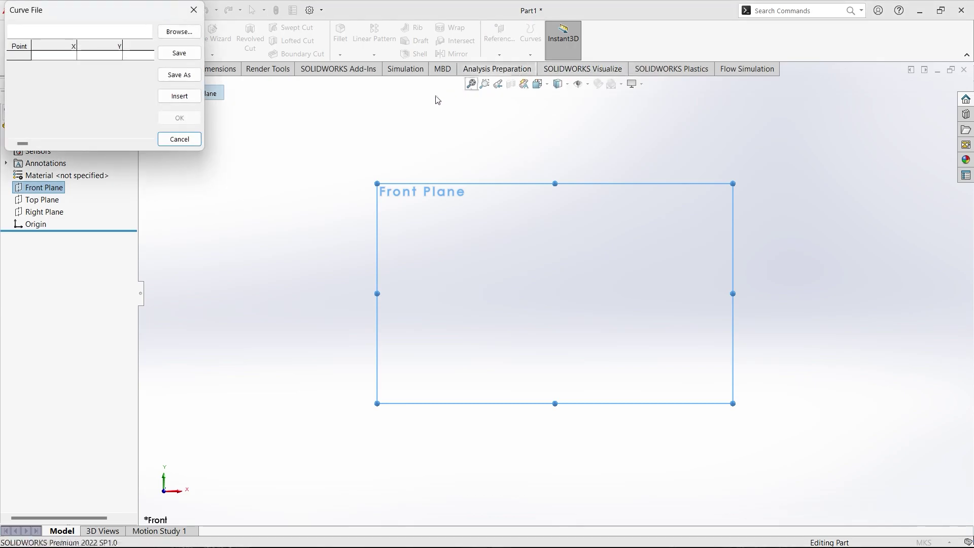
{"action": "left_click", "coordinate": [179, 32]}
{"action": "left_click", "coordinate": [708, 357]}
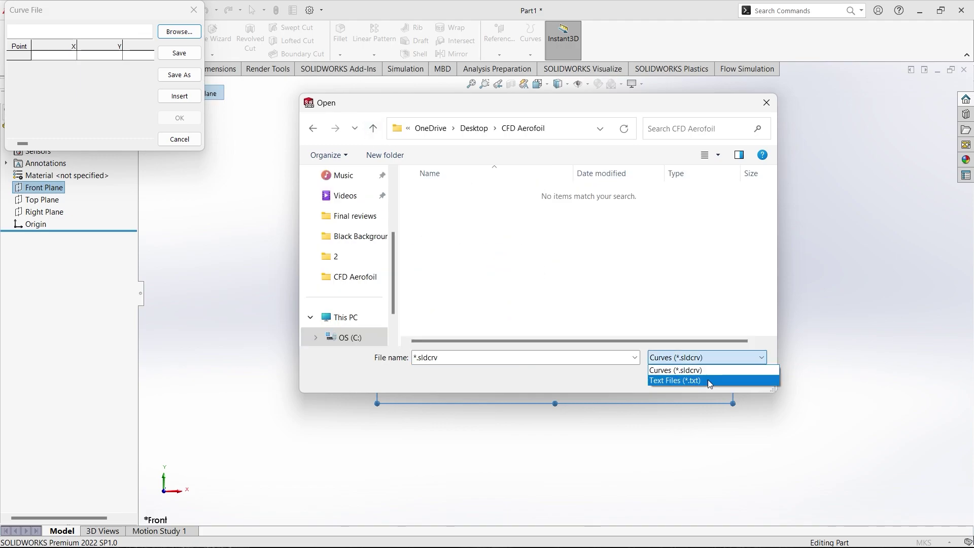
{"action": "left_click", "coordinate": [708, 382]}
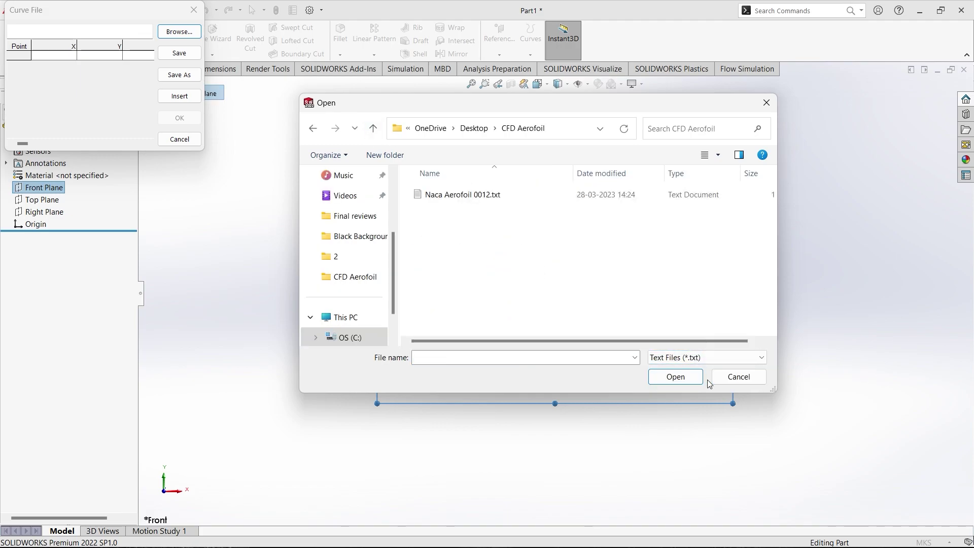
{"action": "left_click", "coordinate": [470, 198]}
{"action": "left_click", "coordinate": [659, 376]}
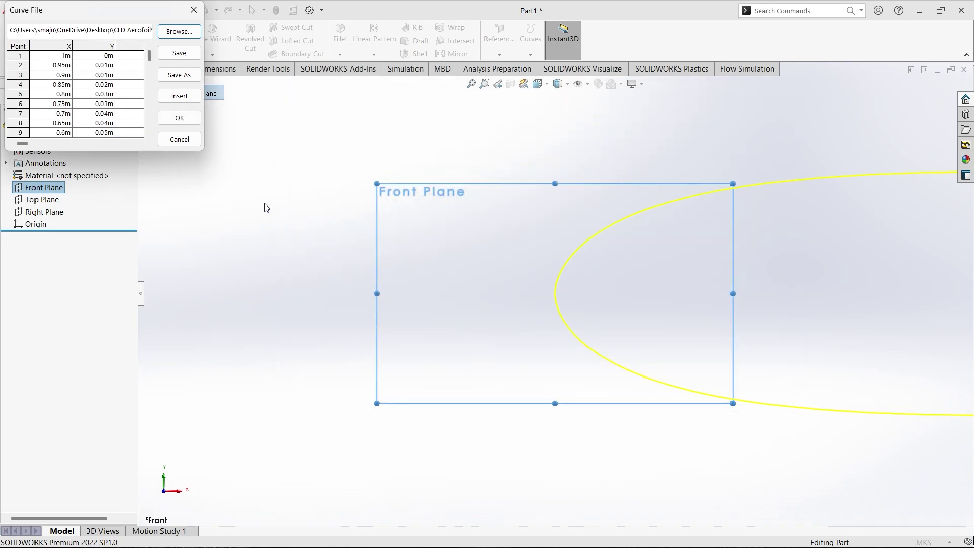
{"action": "left_click", "coordinate": [181, 119]}
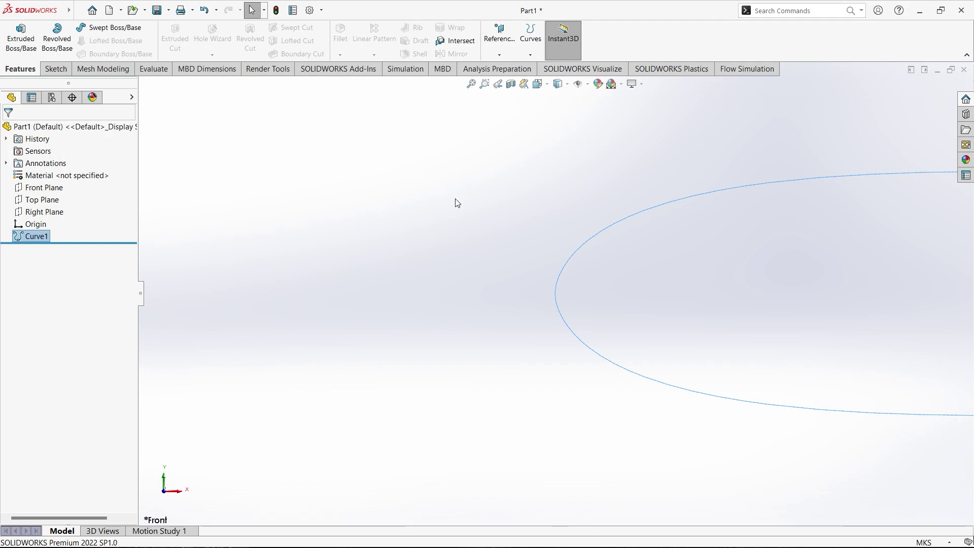
{"action": "left_click", "coordinate": [471, 84]}
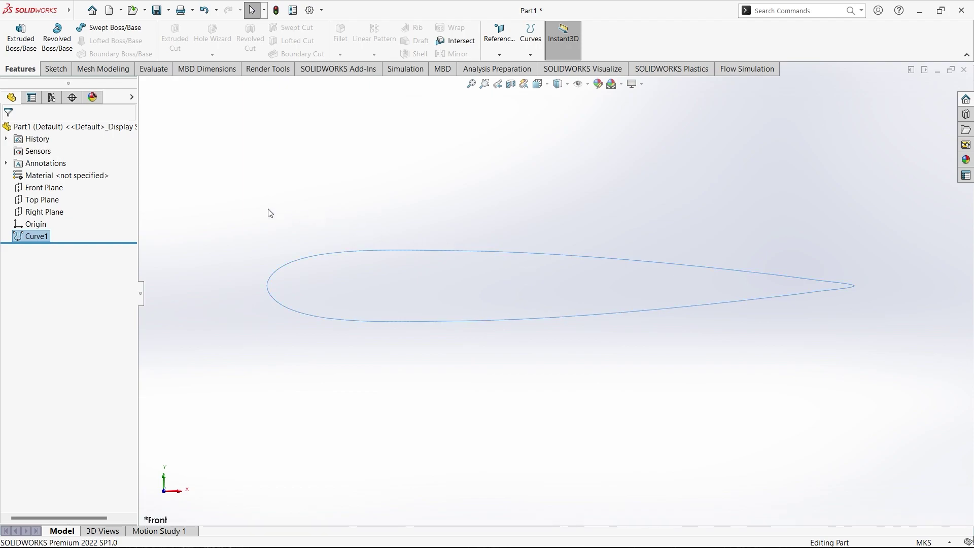
Start a sketch on the Front Plane and convert the imported airfoil curve into sketch entities.
{"action": "left_click", "coordinate": [51, 189]}
{"action": "left_click", "coordinate": [61, 175]}
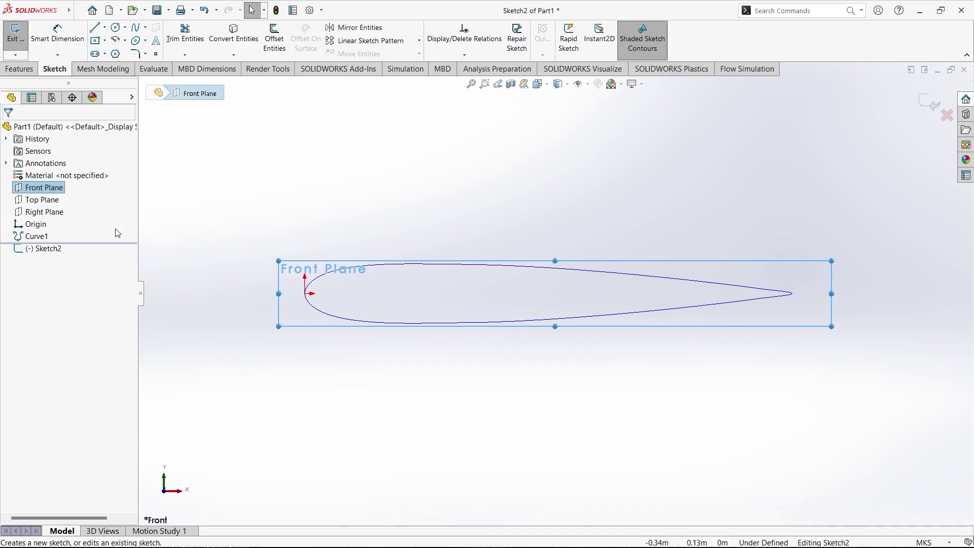
{"action": "left_click", "coordinate": [45, 241]}
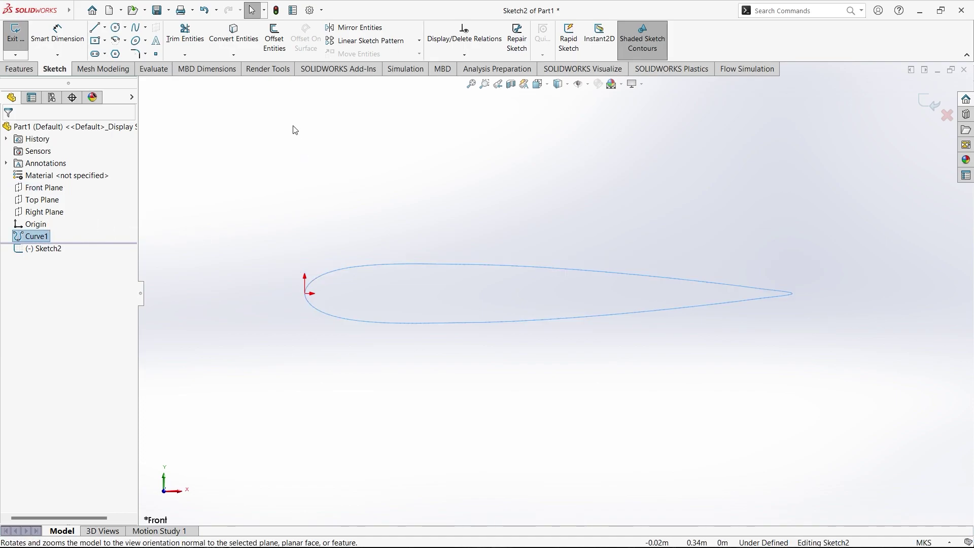
{"action": "left_click", "coordinate": [235, 36]}
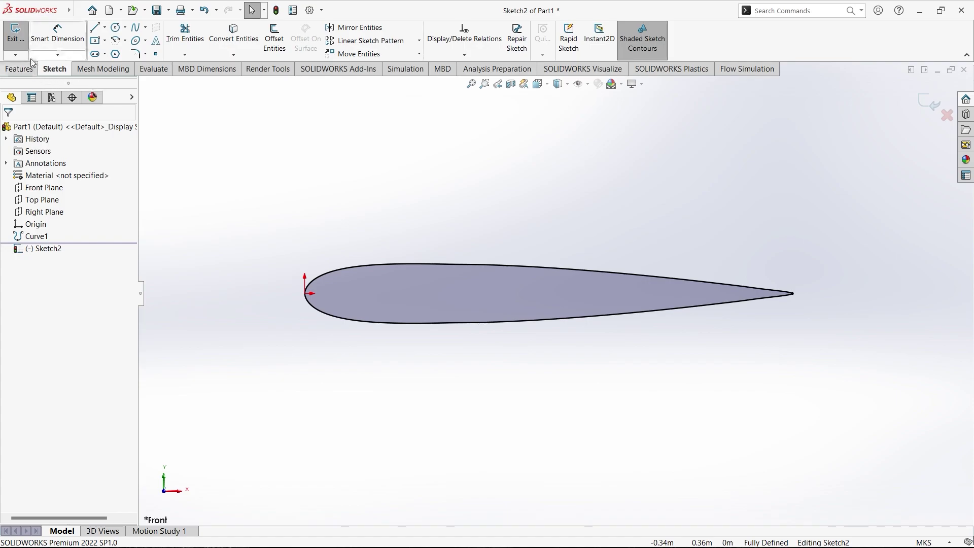
Dimension the airfoil's chord length from the origin to the trailing-edge point, placing the dimension above the profile.
{"action": "left_click", "coordinate": [57, 33]}
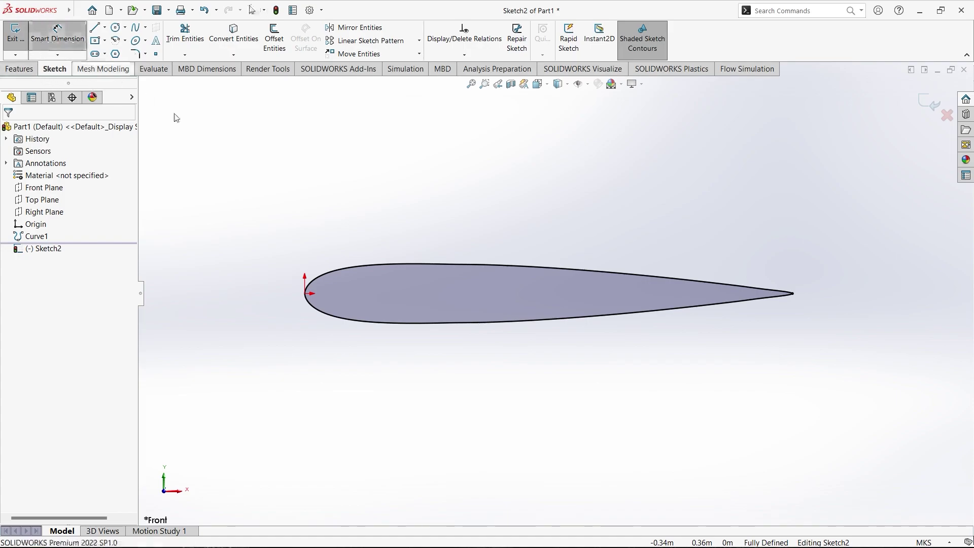
{"action": "left_click", "coordinate": [305, 294]}
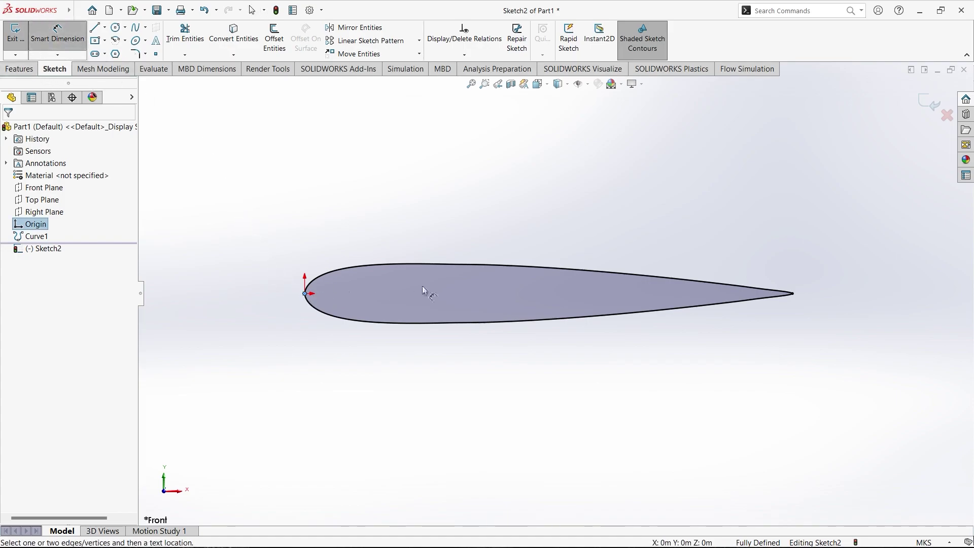
{"action": "left_click", "coordinate": [793, 293]}
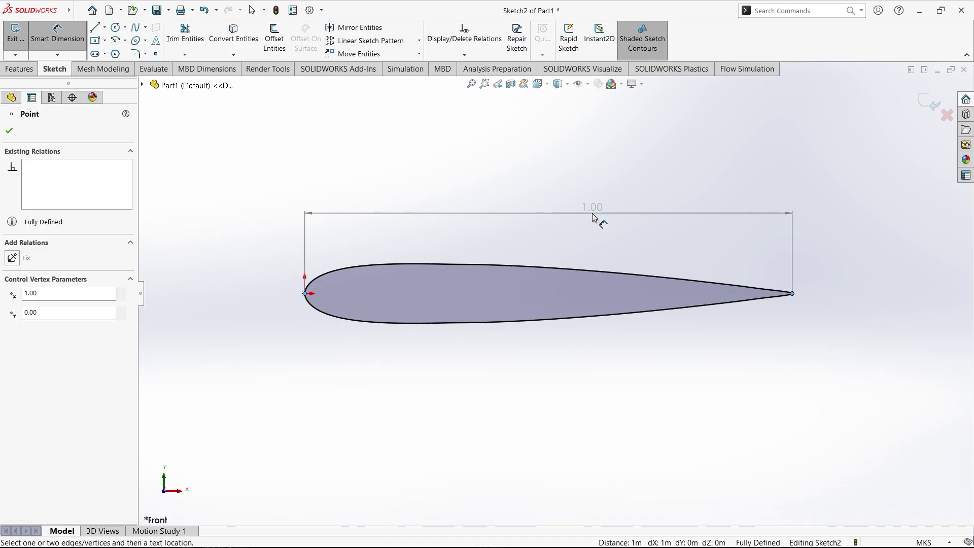
{"action": "left_click", "coordinate": [592, 213]}
{"action": "key", "text": "Escape"}
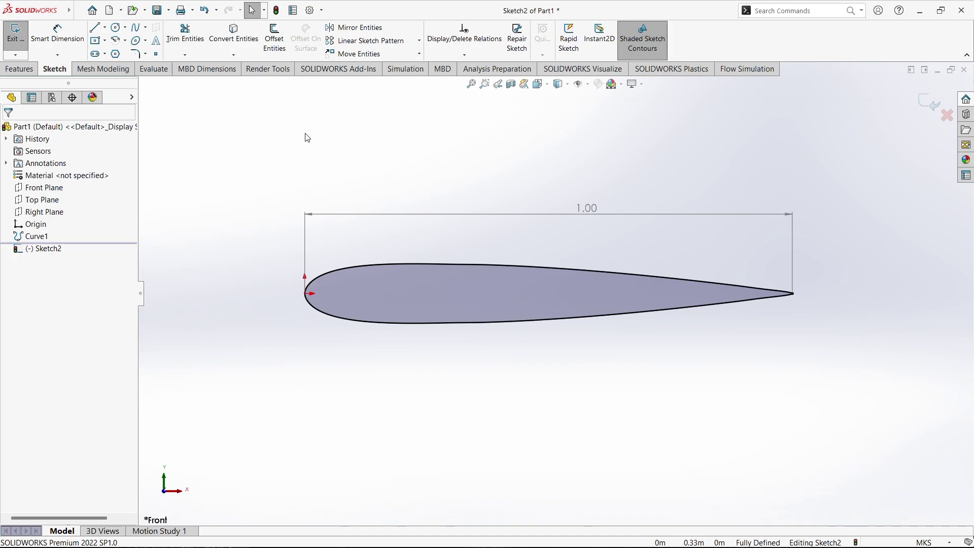
Extrude the airfoil sketch 1 m as a blind boss from the sketch plane.
{"action": "left_click", "coordinate": [29, 70]}
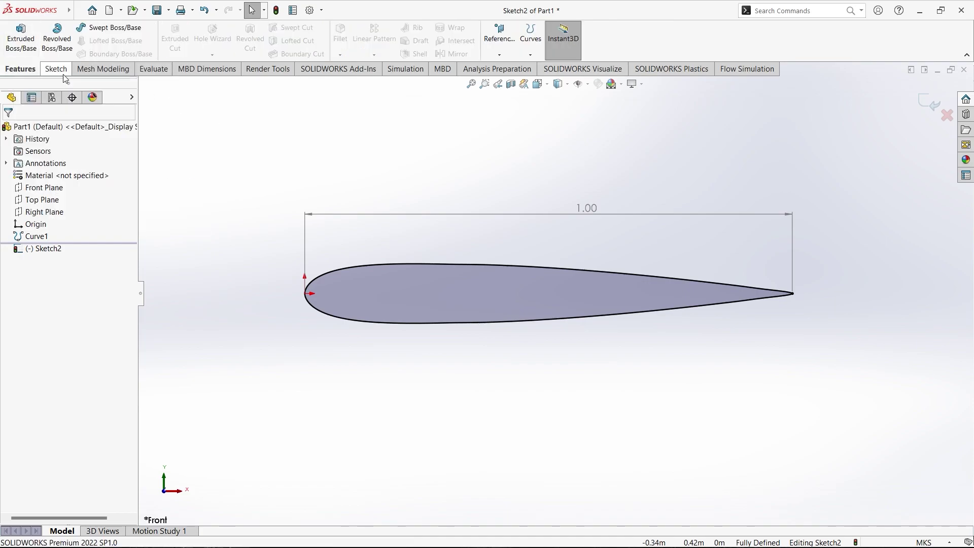
{"action": "left_click", "coordinate": [21, 39]}
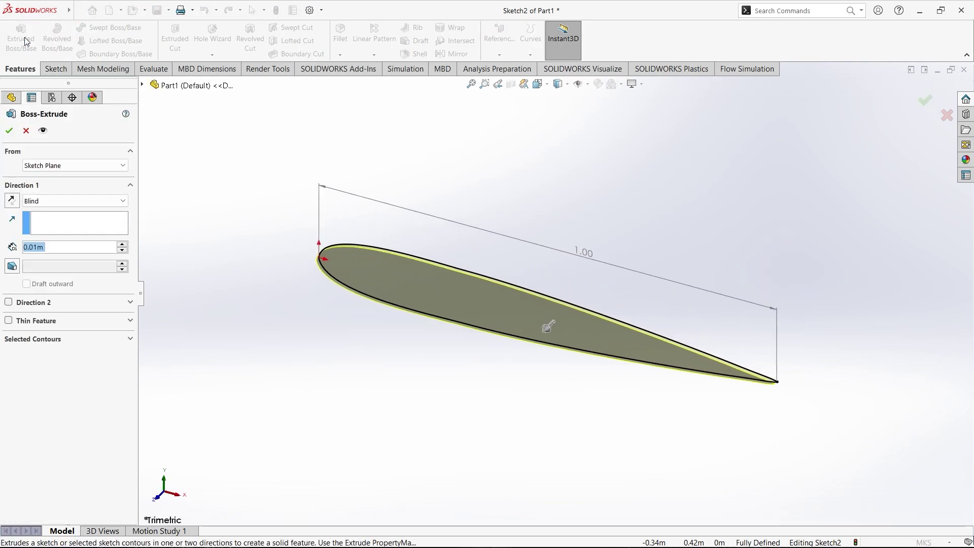
{"action": "type", "text": "1"}
{"action": "key", "text": "Return"}
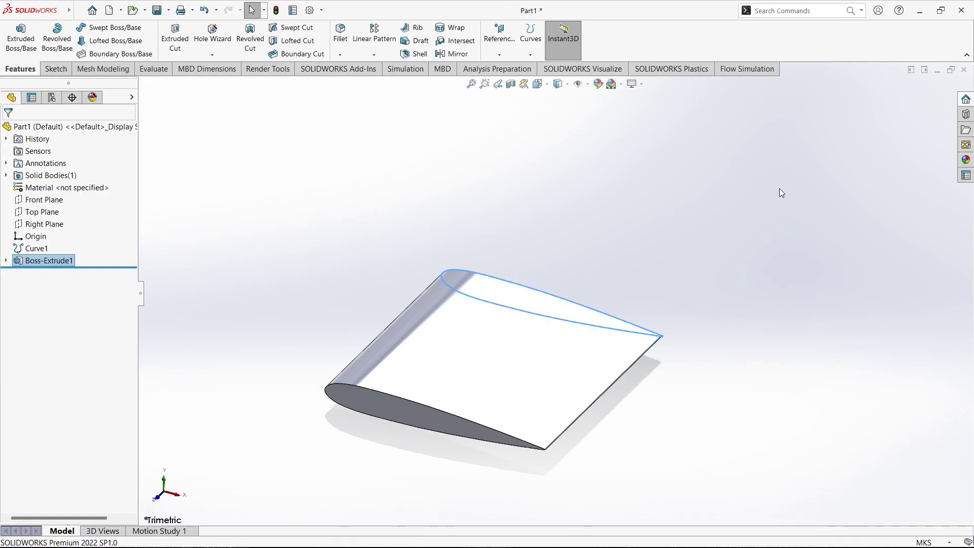
{"action": "middle_click_drag", "start_coordinate": [458, 454], "coordinate": [507, 474]}
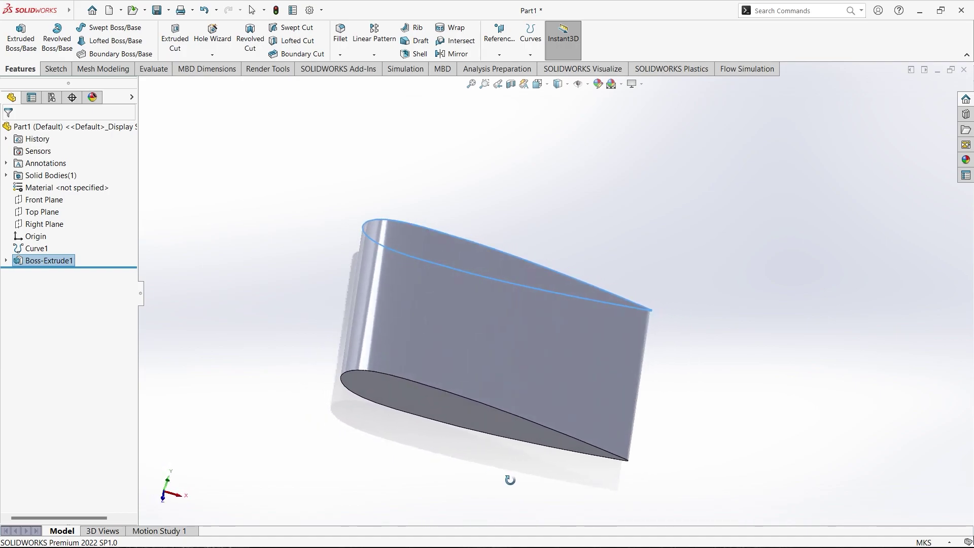
{"action": "key", "text": "f"}
{"action": "left_click", "coordinate": [327, 494]}
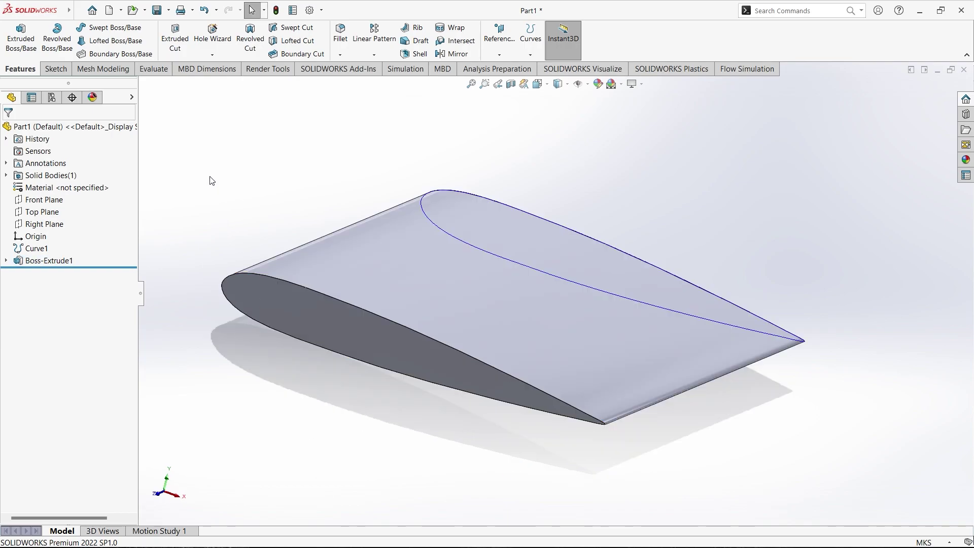
Save the part as Naca Aerofoil in the CFD Aerofoil folder on the Desktop.
{"action": "key", "text": "ctrl+s"}
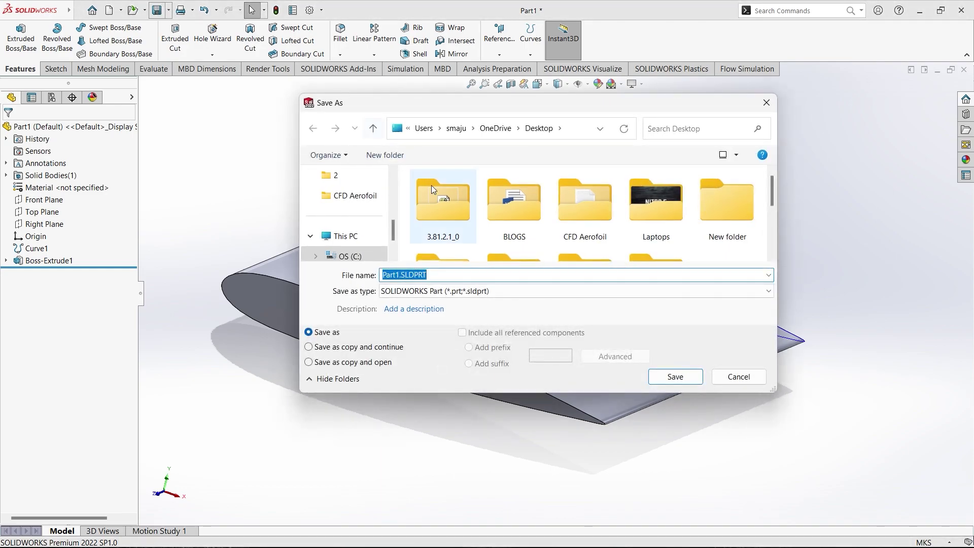
{"action": "left_click_drag", "start_coordinate": [772, 199], "coordinate": [774, 213]}
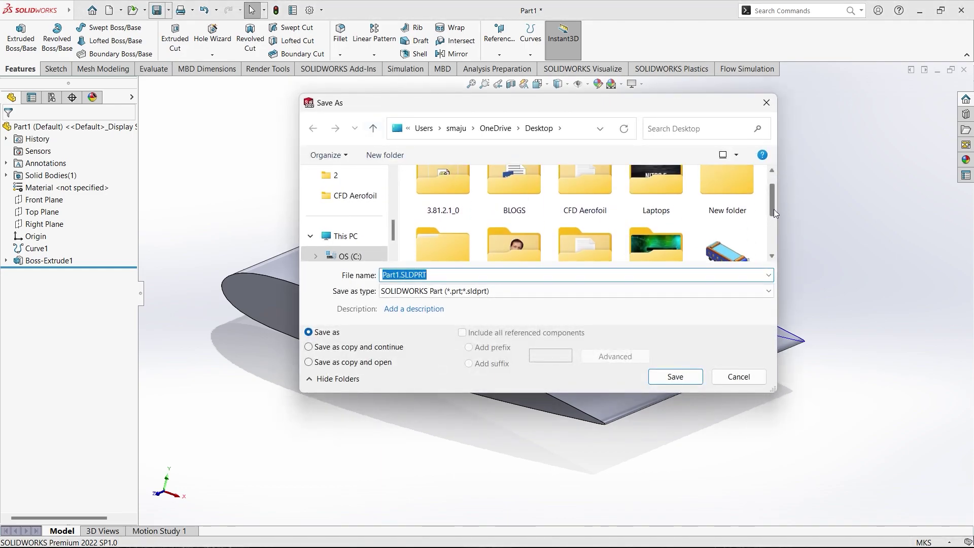
{"action": "double_click", "coordinate": [591, 190]}
{"action": "type", "text": "Naca Aerofoil"}
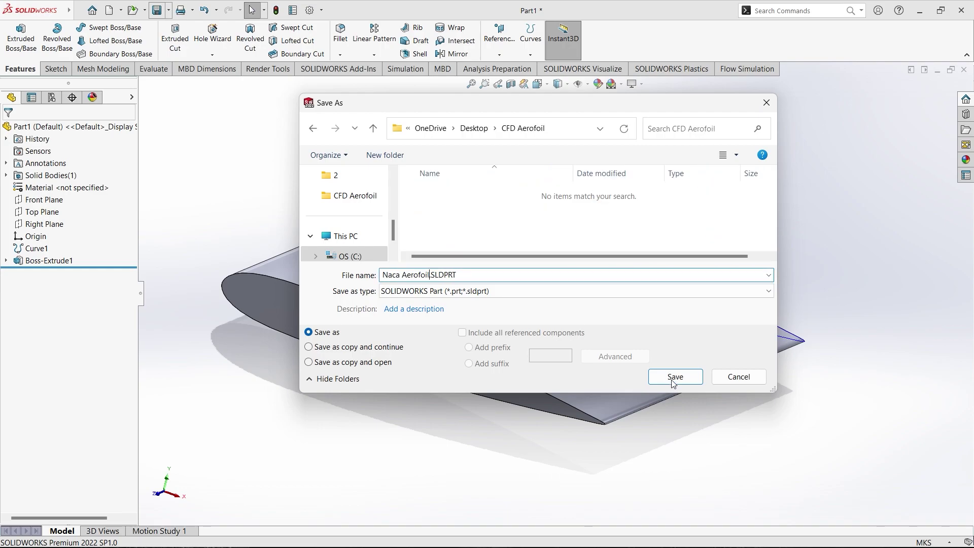
{"action": "left_click", "coordinate": [674, 377]}
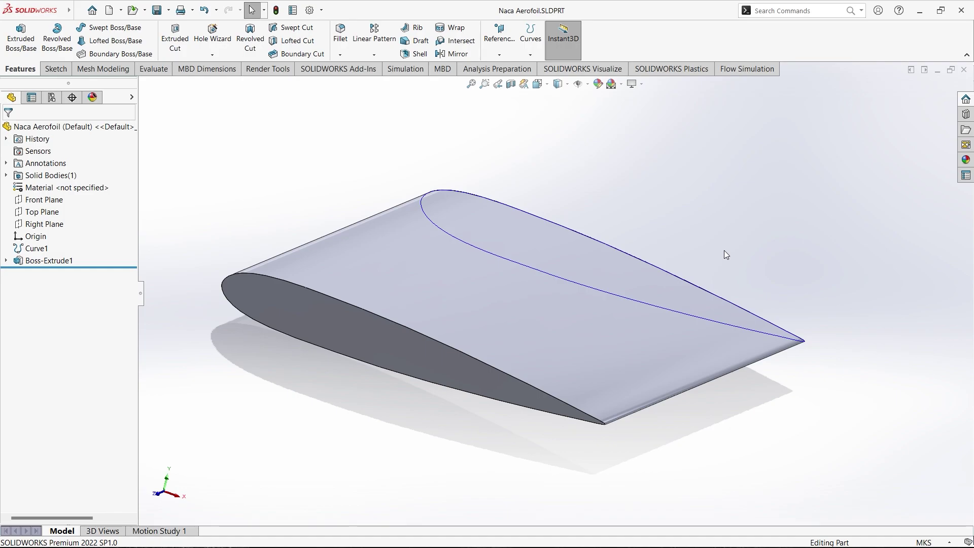
Start a Flow Simulation Wizard project named Project(1) on the current configuration and choose the SI (m-kg-s) unit system.
{"action": "left_click", "coordinate": [742, 71]}
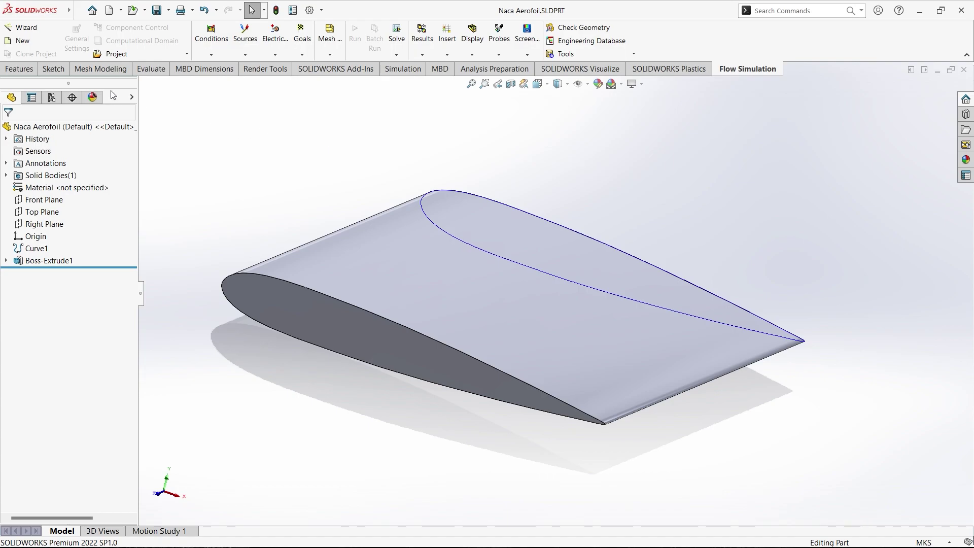
{"action": "left_click", "coordinate": [31, 29]}
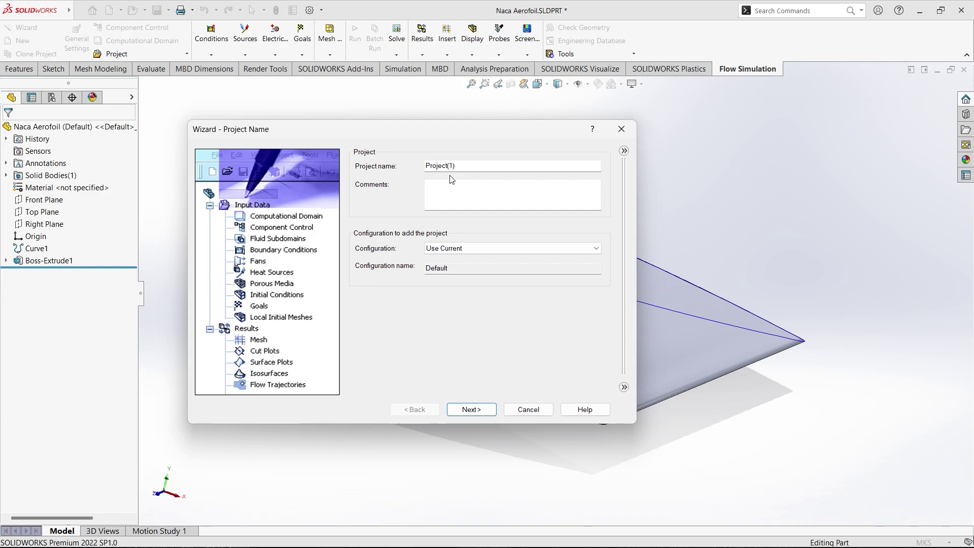
{"action": "left_click", "coordinate": [485, 411]}
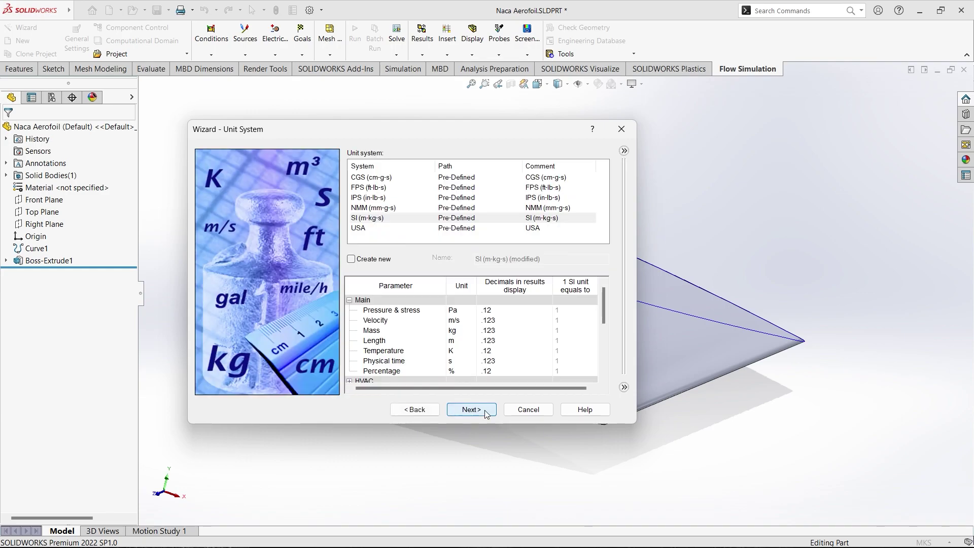
{"action": "left_click", "coordinate": [364, 220]}
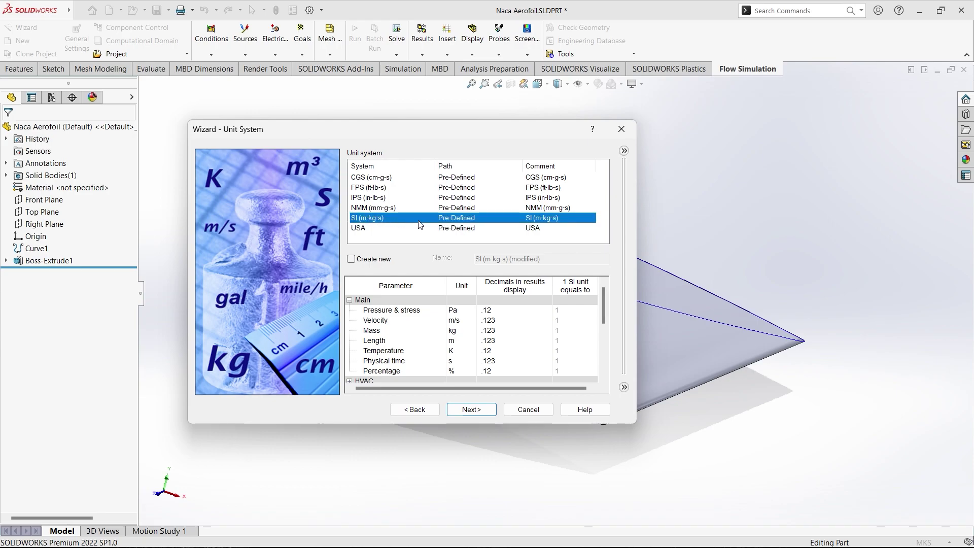
Set the project's pressure and stress unit to Atmosphere (atm) and its temperature unit to Celsius (°C).
{"action": "left_click", "coordinate": [469, 311]}
{"action": "left_click", "coordinate": [471, 311]}
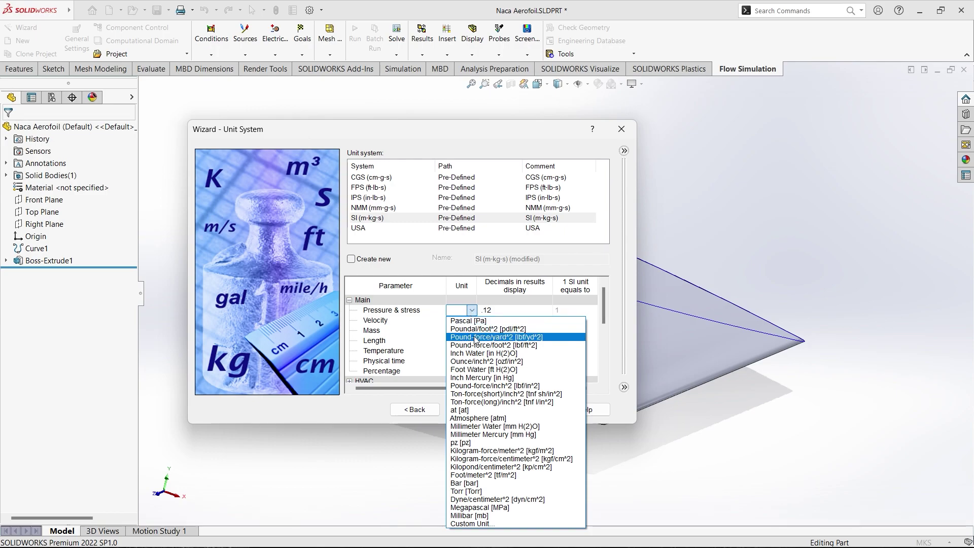
{"action": "left_click", "coordinate": [491, 418]}
{"action": "left_click", "coordinate": [472, 351]}
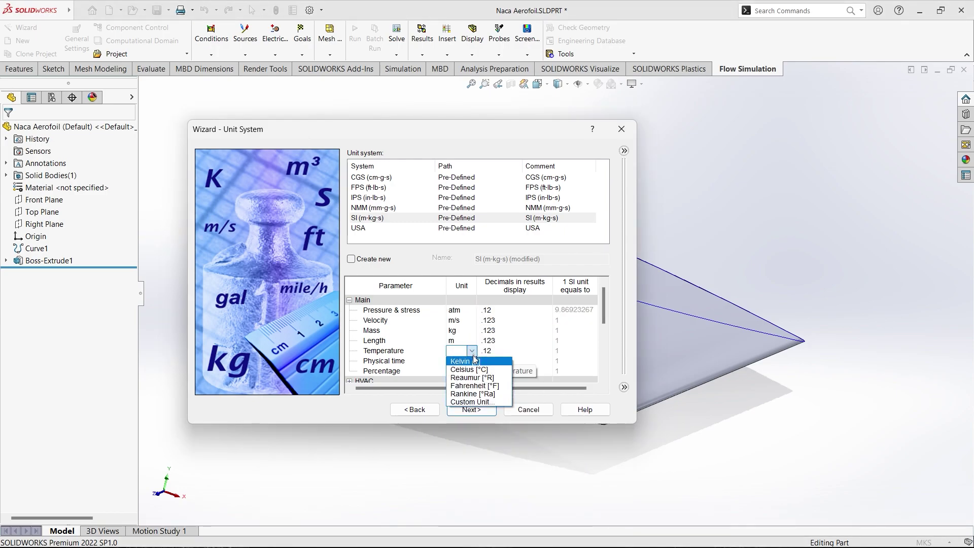
{"action": "left_click", "coordinate": [483, 369]}
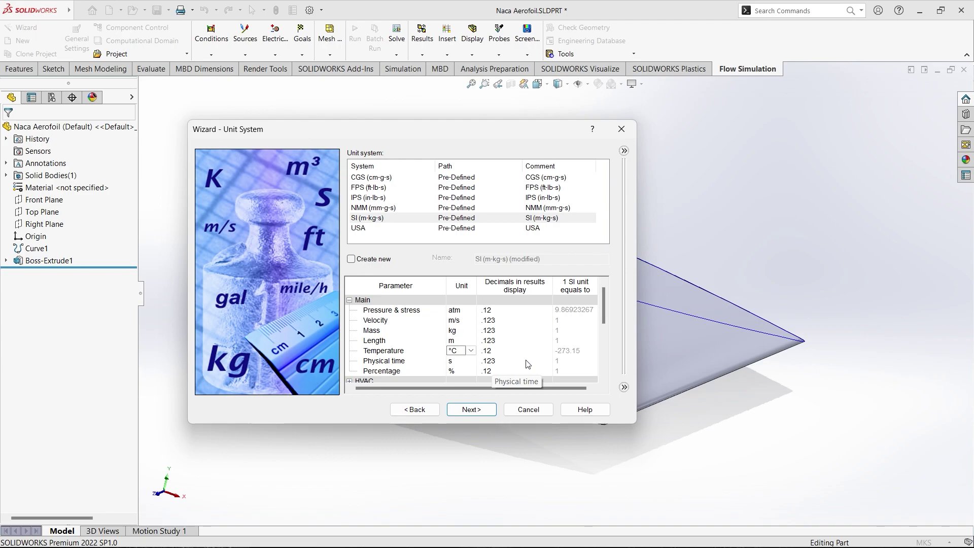
Accept the unit system and set the project's analysis type to External.
{"action": "left_click", "coordinate": [476, 413]}
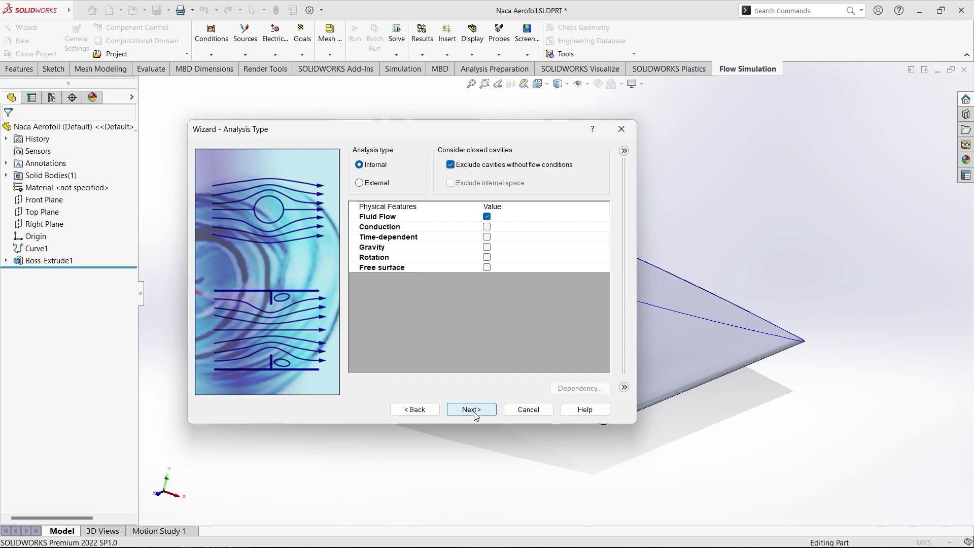
{"action": "left_click", "coordinate": [366, 183]}
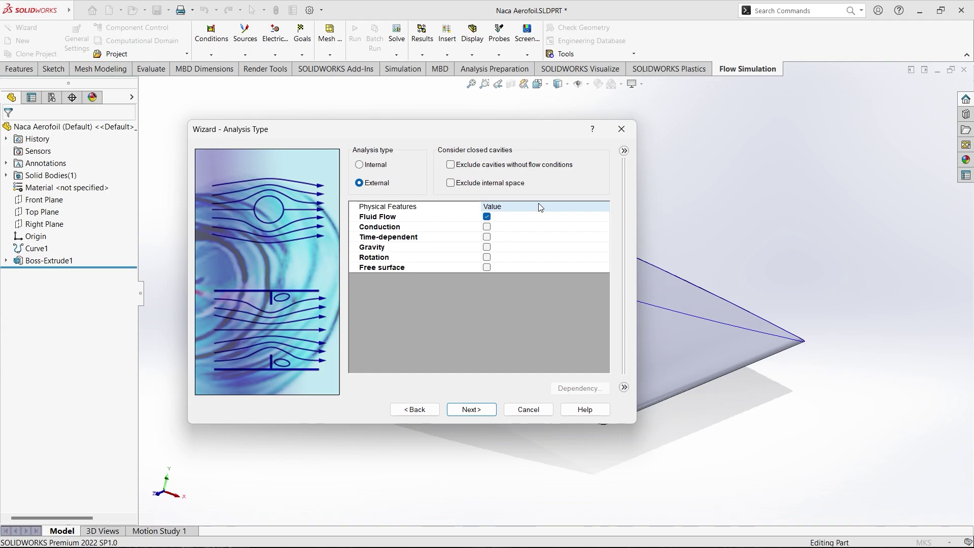
Enable the Time-dependent and Gravity physical features, set gravity's Y component to -9.81 m/s^2, and accept the analysis type settings.
{"action": "left_click", "coordinate": [487, 237]}
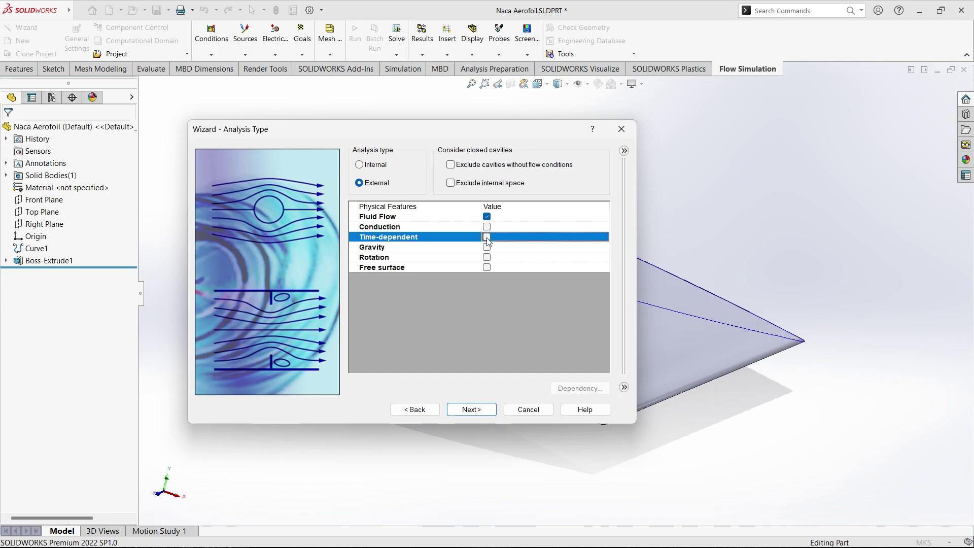
{"action": "left_click", "coordinate": [487, 268]}
{"action": "left_click_drag", "start_coordinate": [403, 136], "coordinate": [614, 115]}
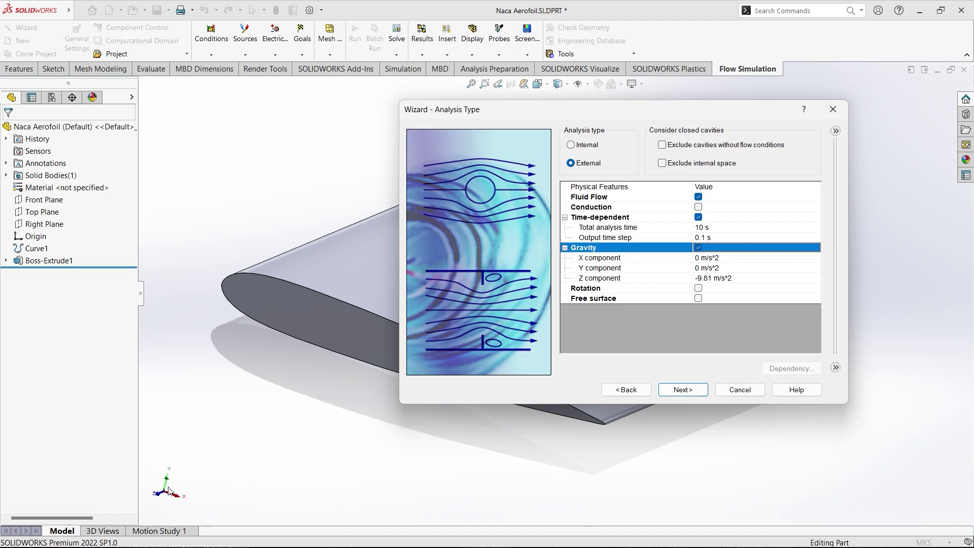
{"action": "left_click", "coordinate": [701, 268]}
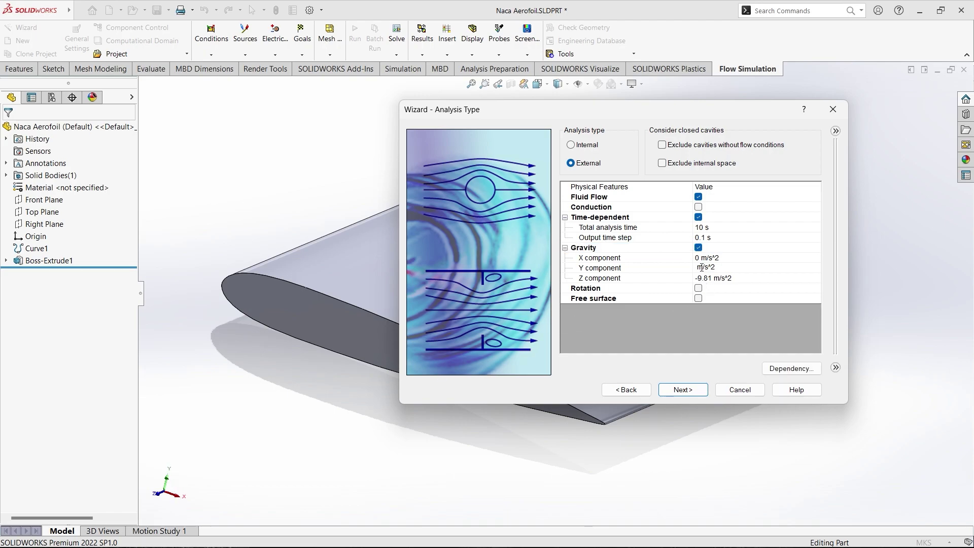
{"action": "type", "text": "-9.81"}
{"action": "left_click", "coordinate": [710, 280]}
{"action": "left_click", "coordinate": [688, 387]}
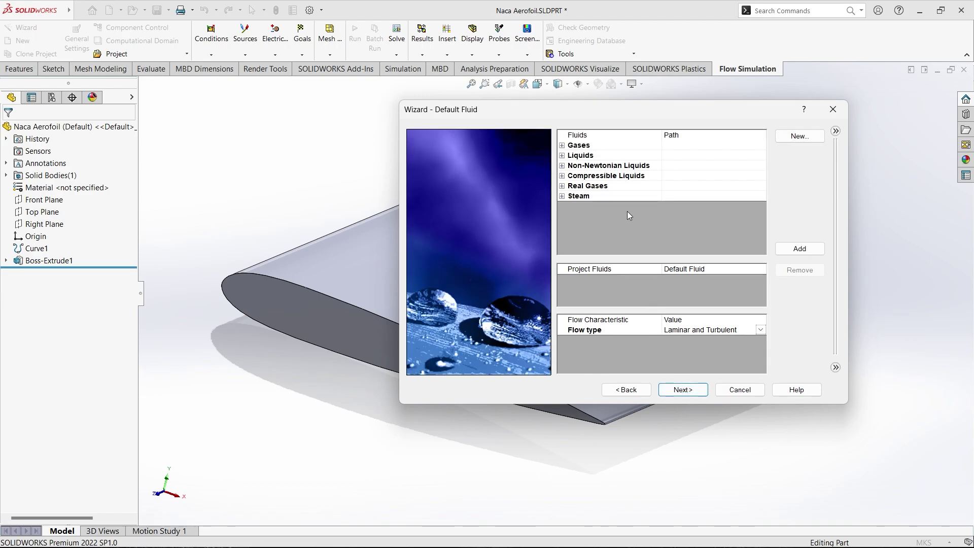
Add pre-defined Air from the gases as the project's default fluid and accept the default adiabatic wall conditions.
{"action": "left_click", "coordinate": [562, 146]}
{"action": "double_click", "coordinate": [591, 175]}
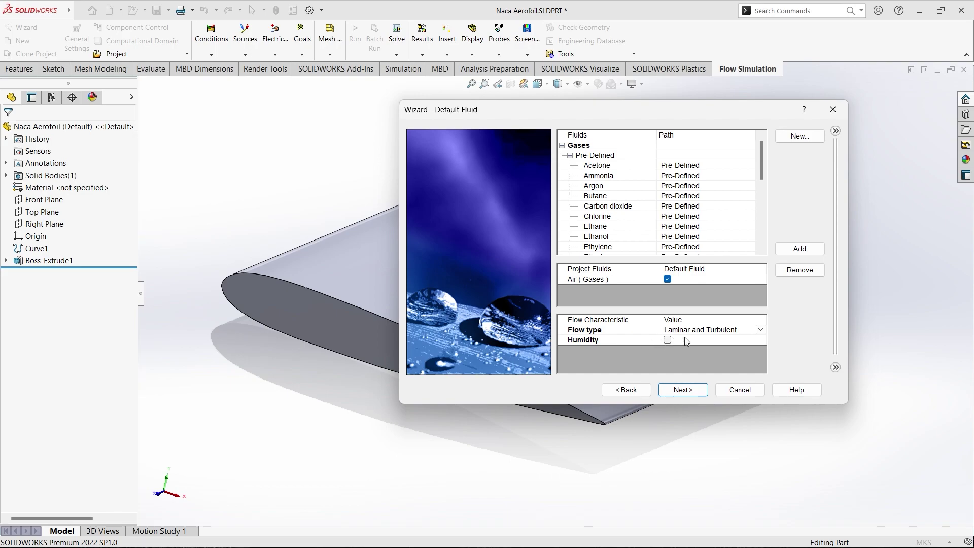
{"action": "left_click", "coordinate": [683, 389]}
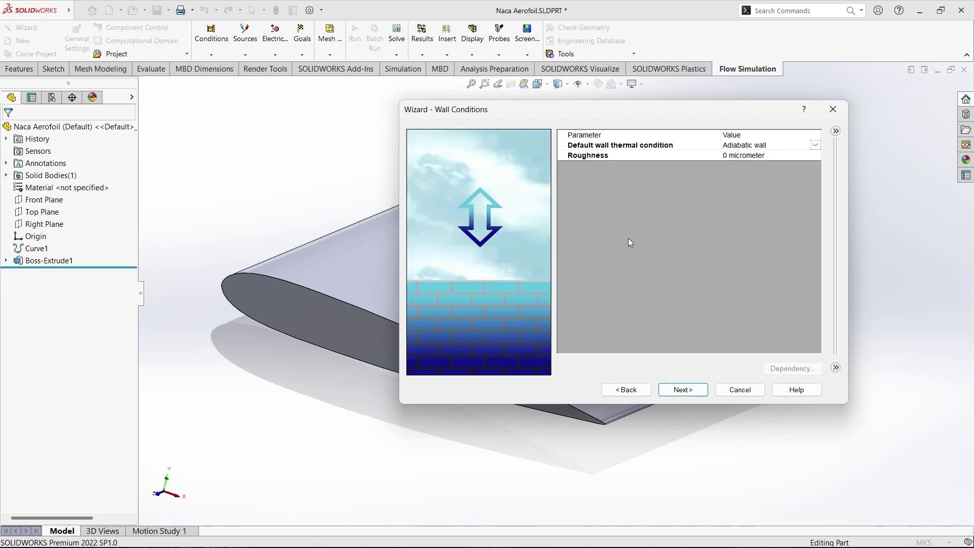
{"action": "left_click", "coordinate": [694, 390]}
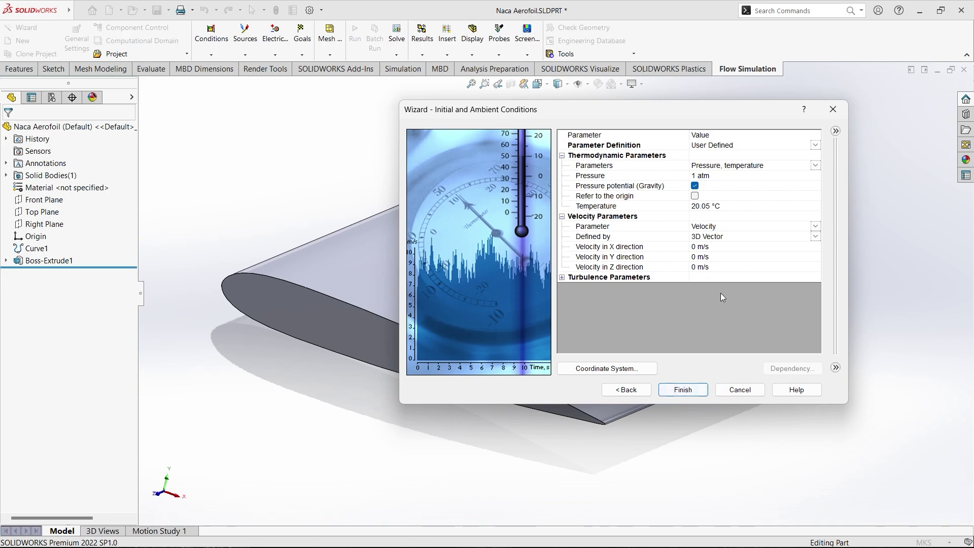
Set the ambient temperature to 20 °C and the velocity in X direction to 200 m/s, and finish the project wizard.
{"action": "left_click", "coordinate": [709, 209]}
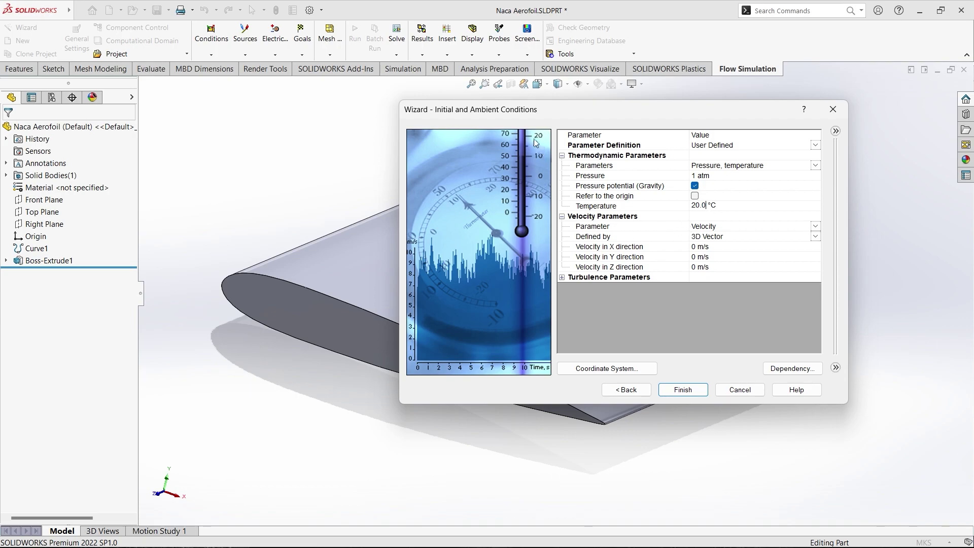
{"action": "left_click_drag", "start_coordinate": [513, 117], "coordinate": [615, 103]}
{"action": "middle_click_drag", "start_coordinate": [473, 240], "coordinate": [386, 353]}
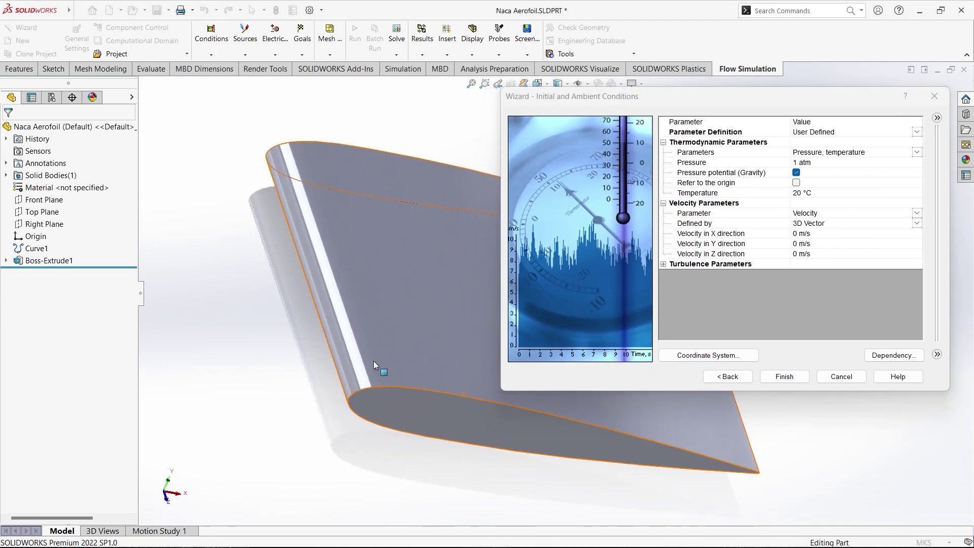
{"action": "middle_click_drag", "start_coordinate": [433, 332], "coordinate": [720, 231]}
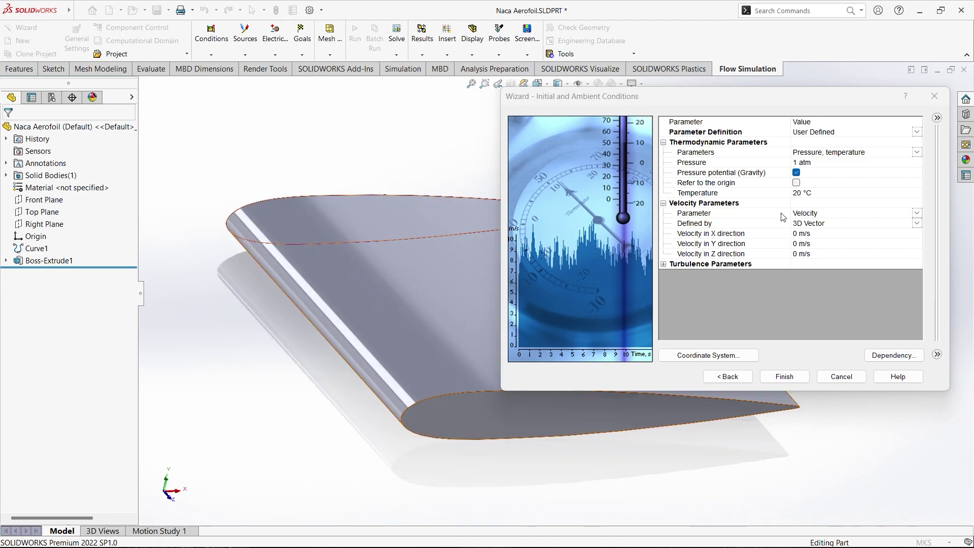
{"action": "left_click", "coordinate": [798, 236]}
{"action": "type", "text": "20"}
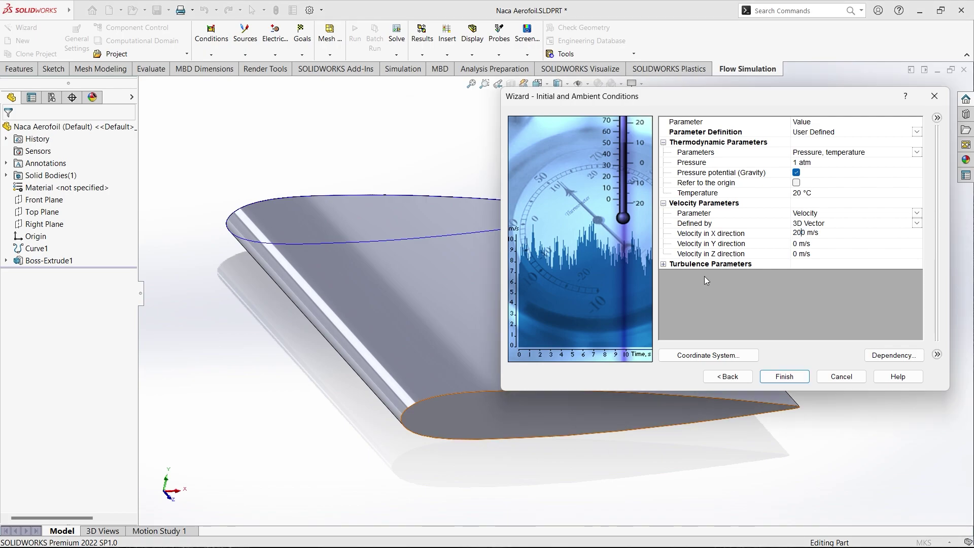
{"action": "left_click", "coordinate": [784, 376]}
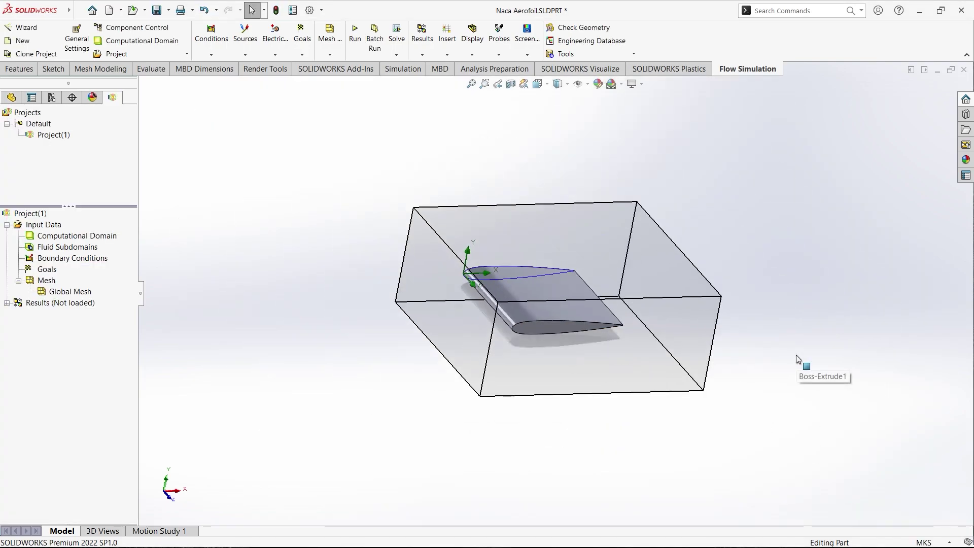
Insert global goals for average Total Pressure, average Velocity, average Turbulence Intensity, Force (X) and Force (Y).
{"action": "mouse_move", "coordinate": [796, 355]}
{"action": "middle_mouse_down"}
{"action": "mouse_move", "coordinate": [791, 274]}
{"action": "mouse_move", "coordinate": [865, 337]}
{"action": "mouse_move", "coordinate": [865, 381]}
{"action": "mouse_move", "coordinate": [759, 378]}
{"action": "mouse_move", "coordinate": [797, 357]}
{"action": "middle_mouse_up"}
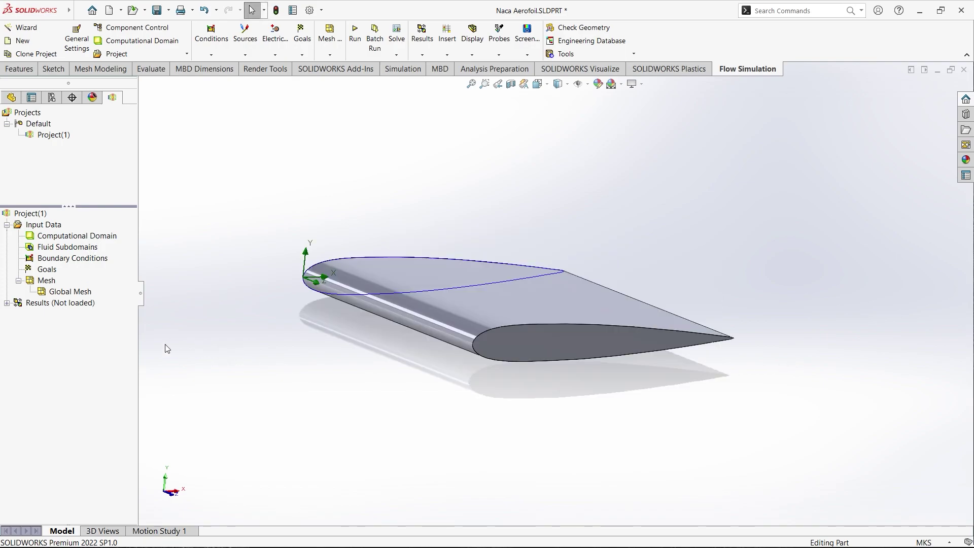
{"action": "right_click", "coordinate": [51, 270]}
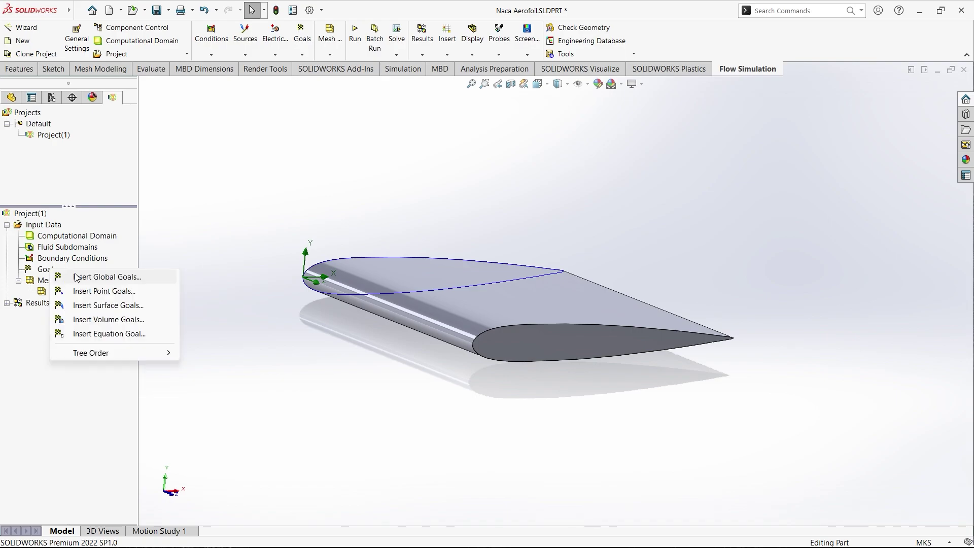
{"action": "left_click", "coordinate": [121, 279]}
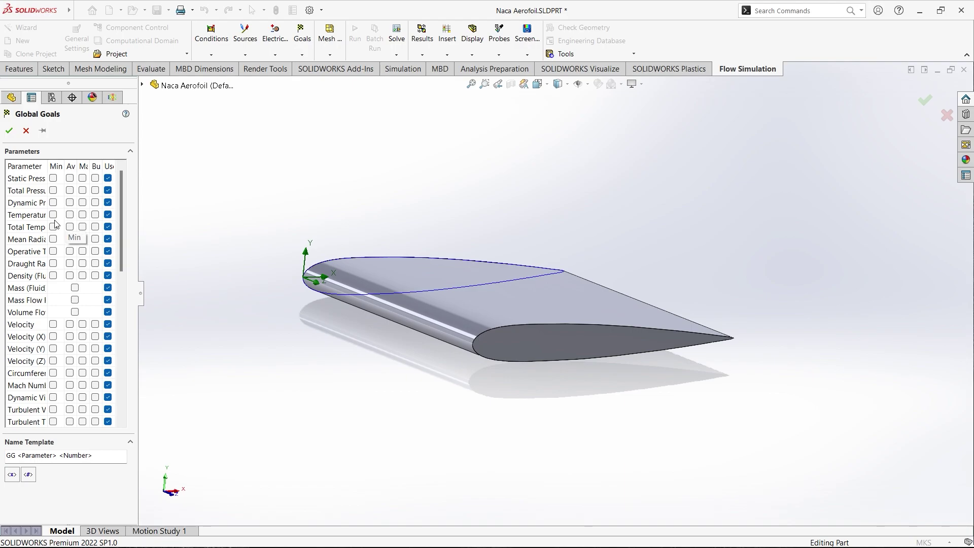
{"action": "left_click", "coordinate": [69, 324]}
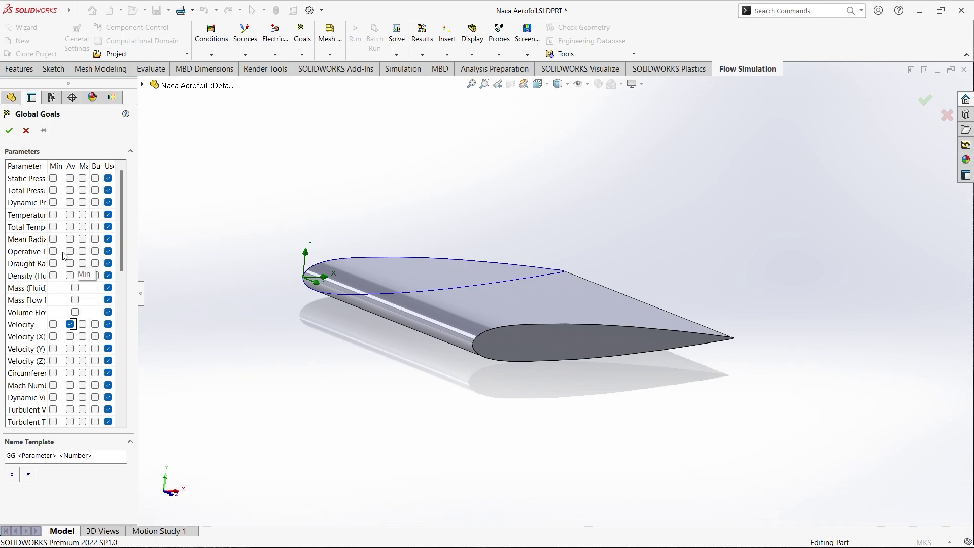
{"action": "left_click", "coordinate": [69, 190]}
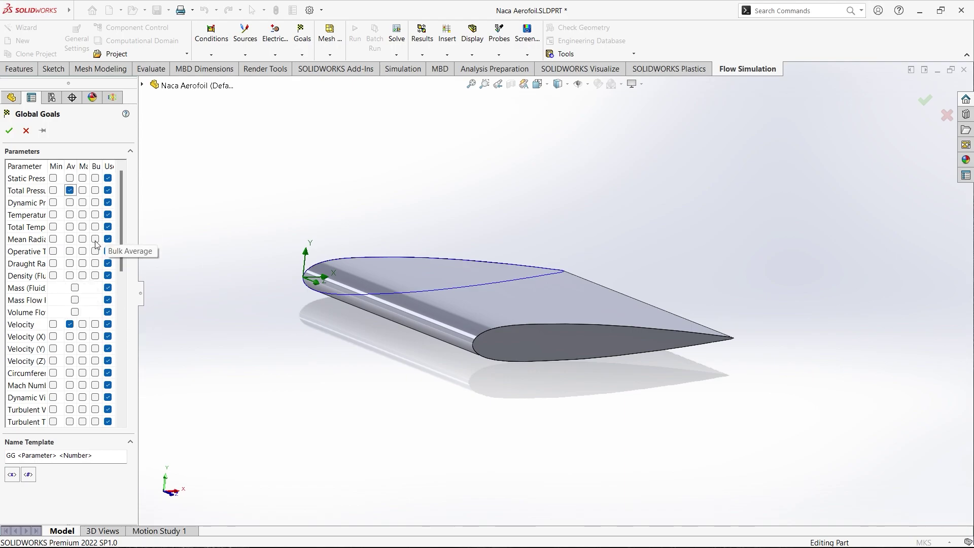
{"action": "left_click_drag", "start_coordinate": [119, 215], "coordinate": [120, 327]}
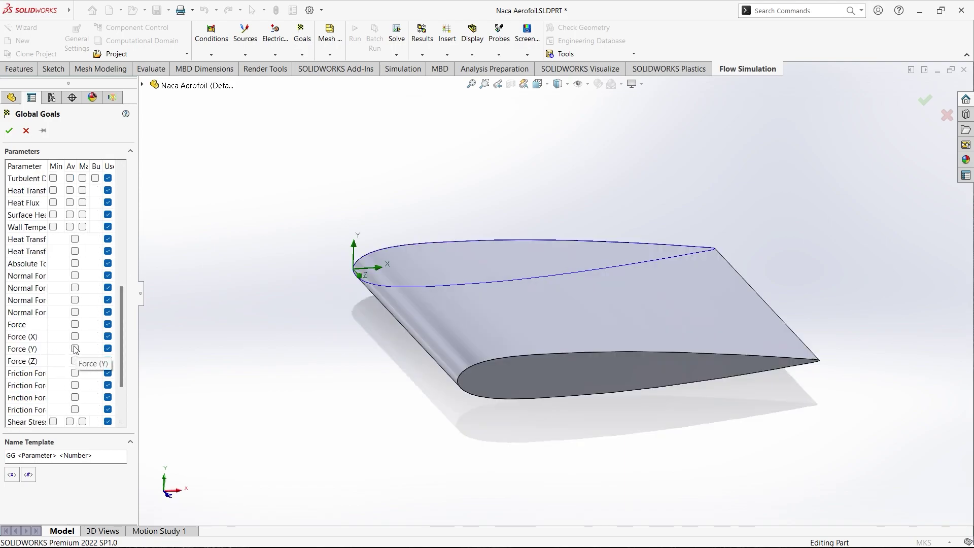
{"action": "left_click", "coordinate": [75, 350]}
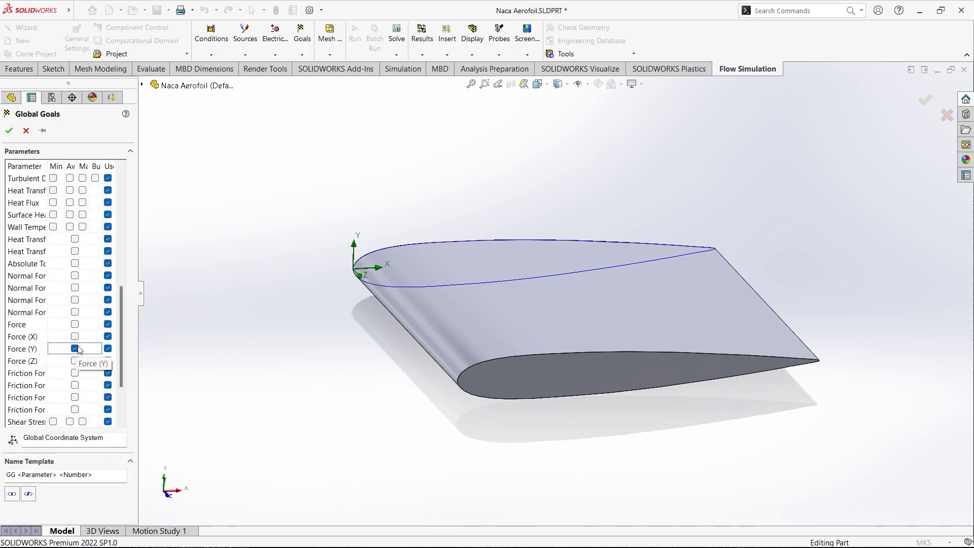
{"action": "left_click", "coordinate": [76, 337]}
{"action": "mouse_move", "coordinate": [124, 315]}
{"action": "left_mouse_down"}
{"action": "mouse_move", "coordinate": [122, 357]}
{"action": "mouse_move", "coordinate": [127, 298]}
{"action": "left_mouse_up"}
{"action": "key", "text": "Return"}
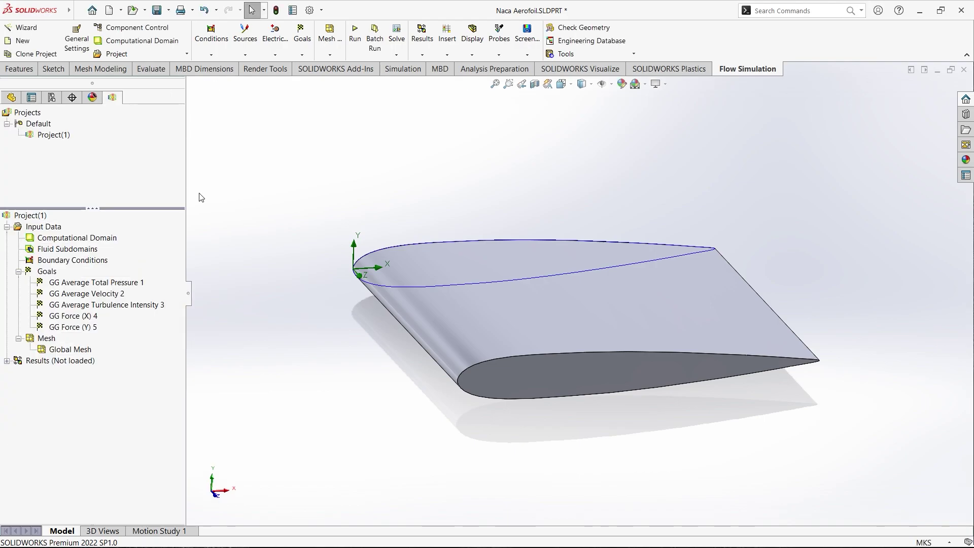
Insert surface goals for Force (X) and Force (Y) on the aerofoil's curved outer face.
{"action": "right_click", "coordinate": [46, 273]}
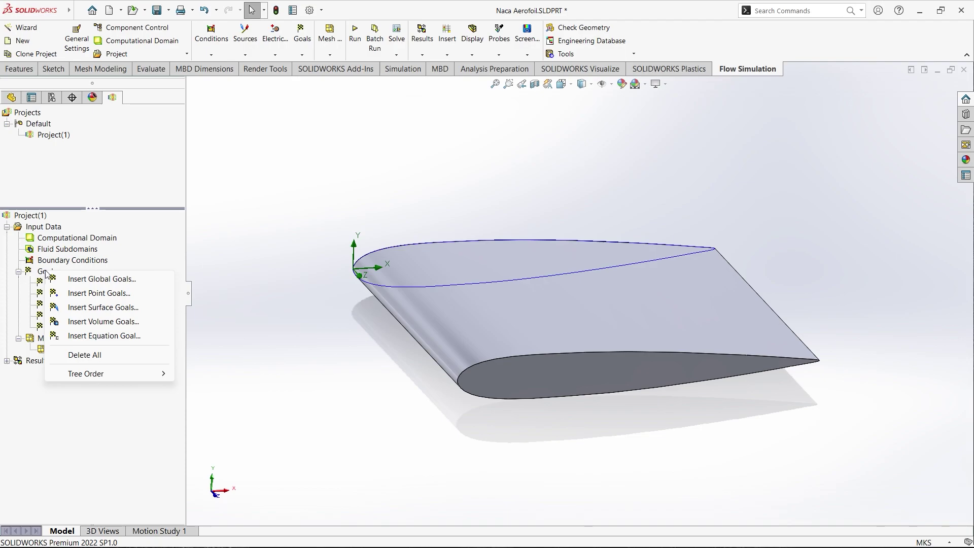
{"action": "left_click", "coordinate": [101, 308]}
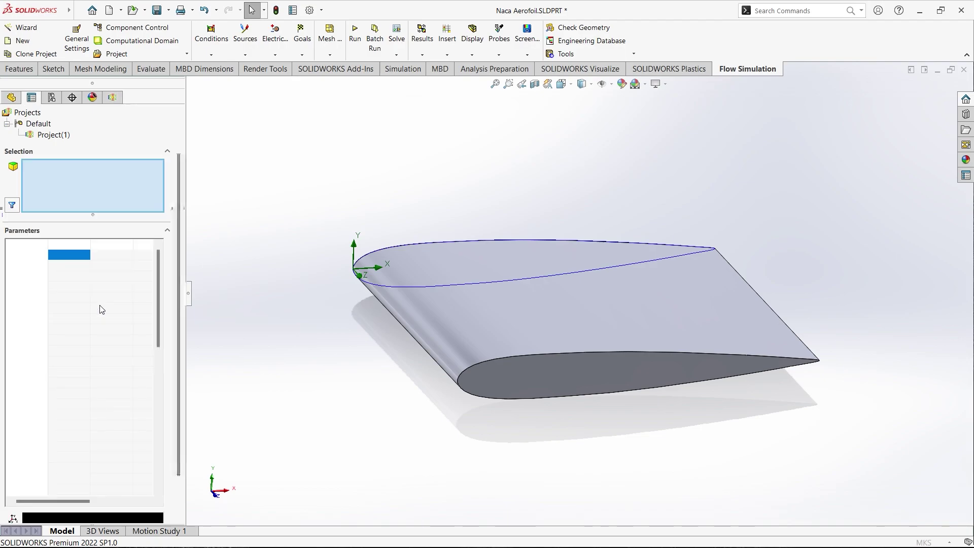
{"action": "left_click", "coordinate": [495, 300]}
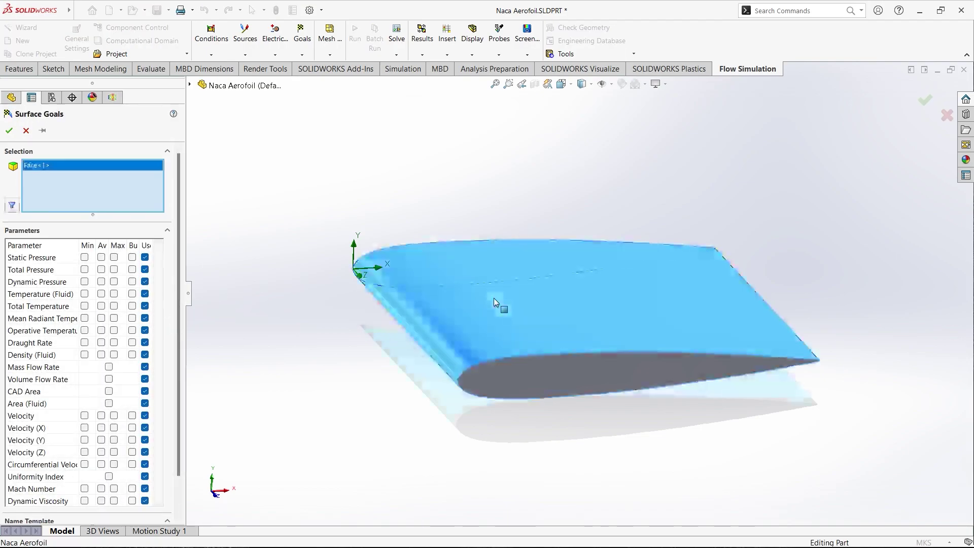
{"action": "scroll", "coordinate": [168, 396], "scroll_direction": "down", "scroll_amount": 7}
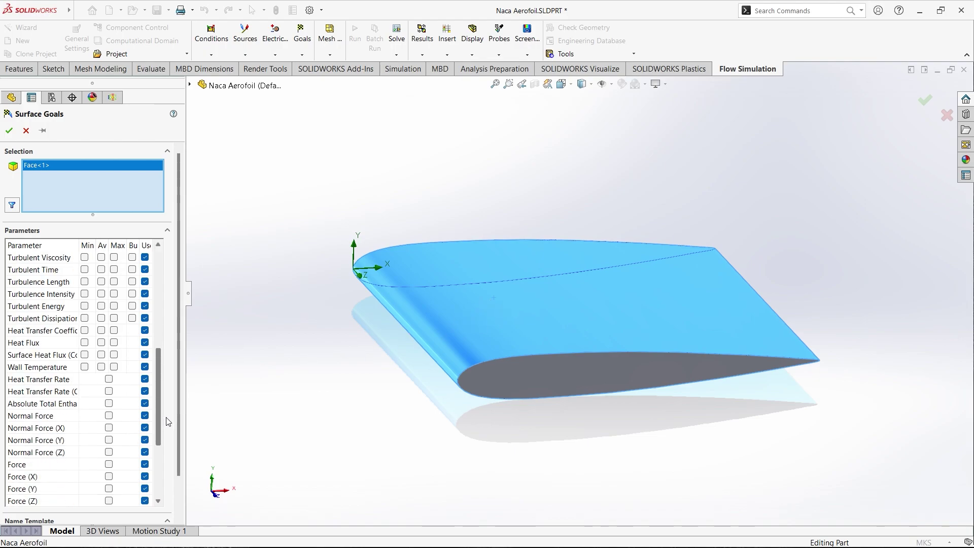
{"action": "scroll", "coordinate": [169, 422], "scroll_direction": "down", "scroll_amount": 2}
{"action": "left_click", "coordinate": [109, 415]}
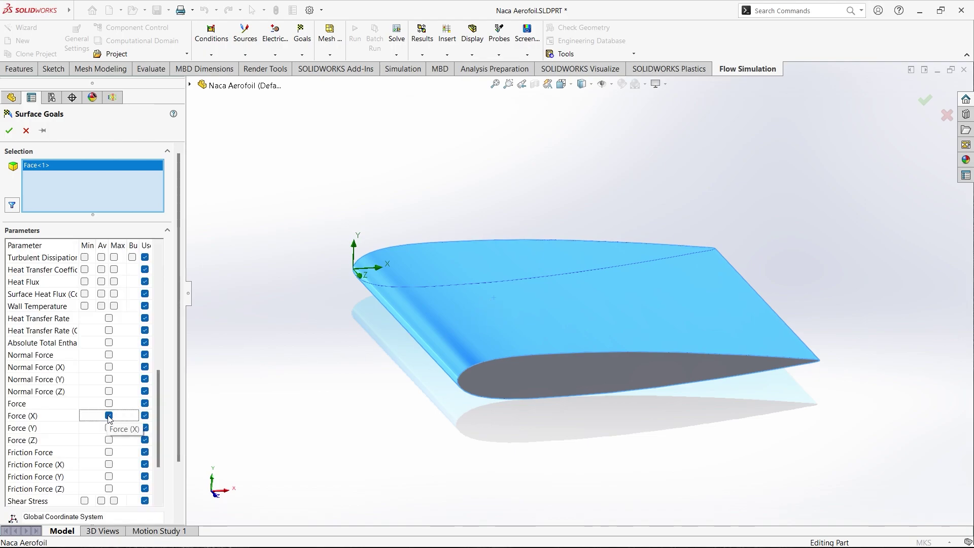
{"action": "left_click", "coordinate": [109, 428]}
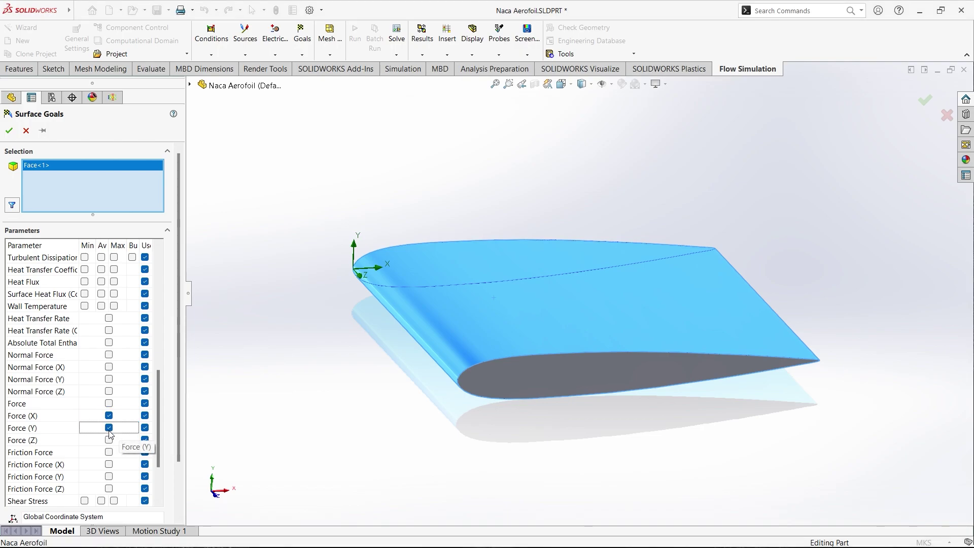
{"action": "left_click", "coordinate": [9, 130]}
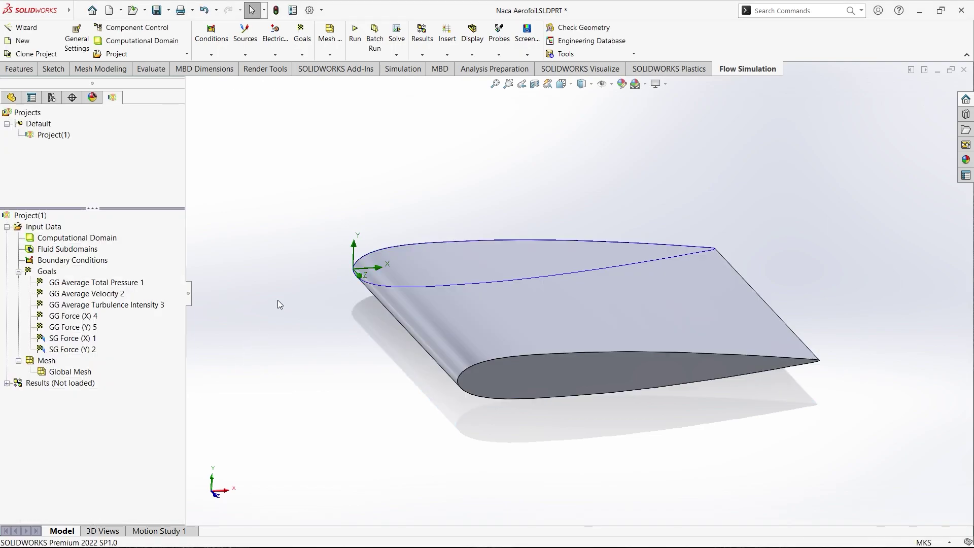
Switch the global mesh definition to Manual and display its refinement level at 3.
{"action": "right_click", "coordinate": [74, 372]}
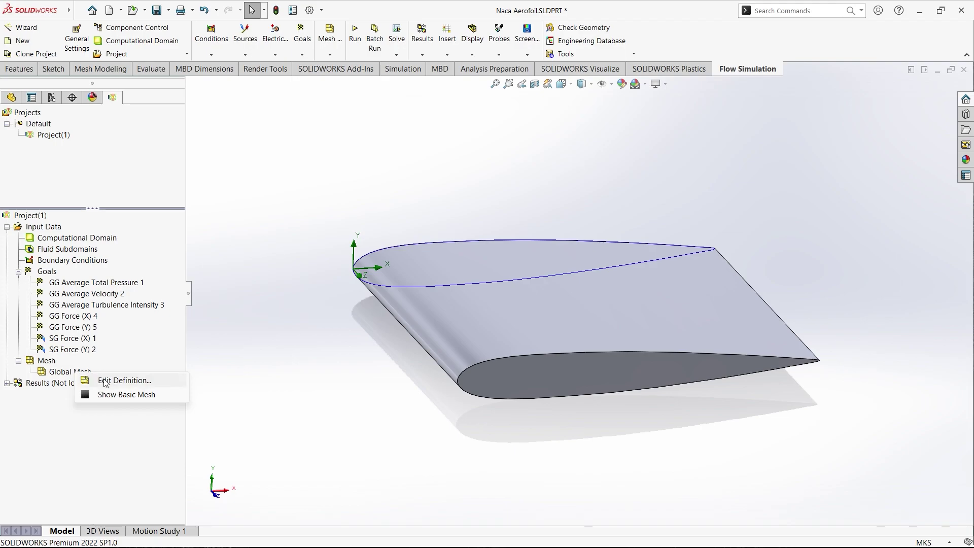
{"action": "left_click", "coordinate": [105, 381]}
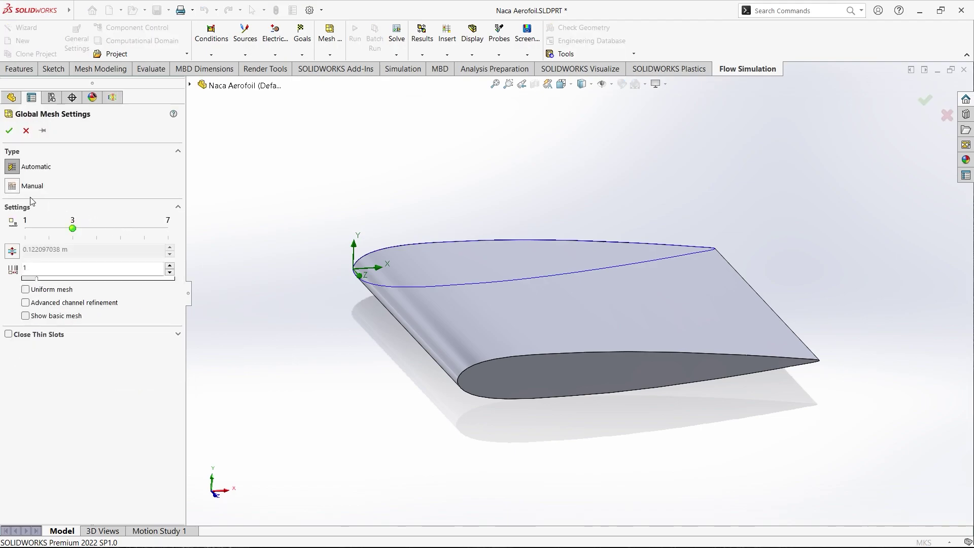
{"action": "left_click", "coordinate": [15, 186]}
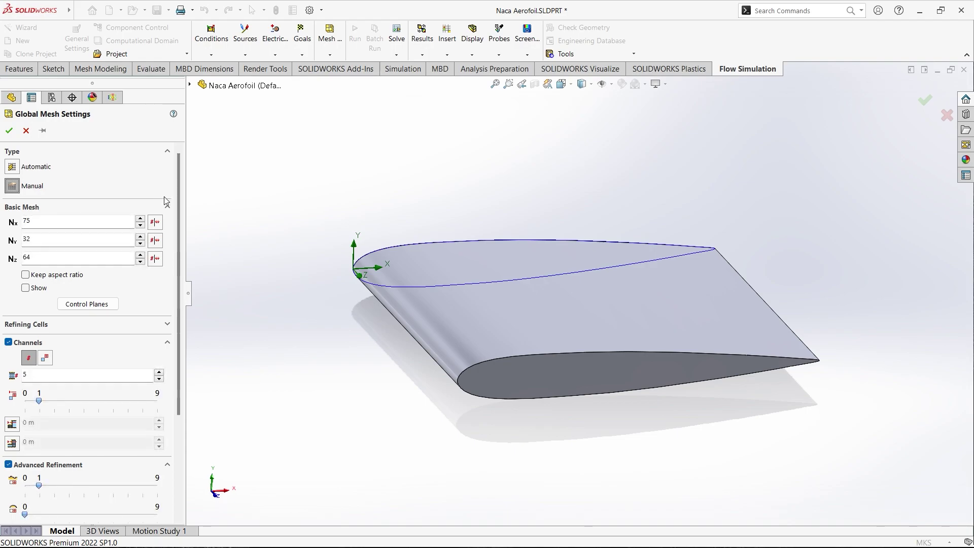
{"action": "scroll", "coordinate": [178, 200], "scroll_direction": "down", "scroll_amount": 5}
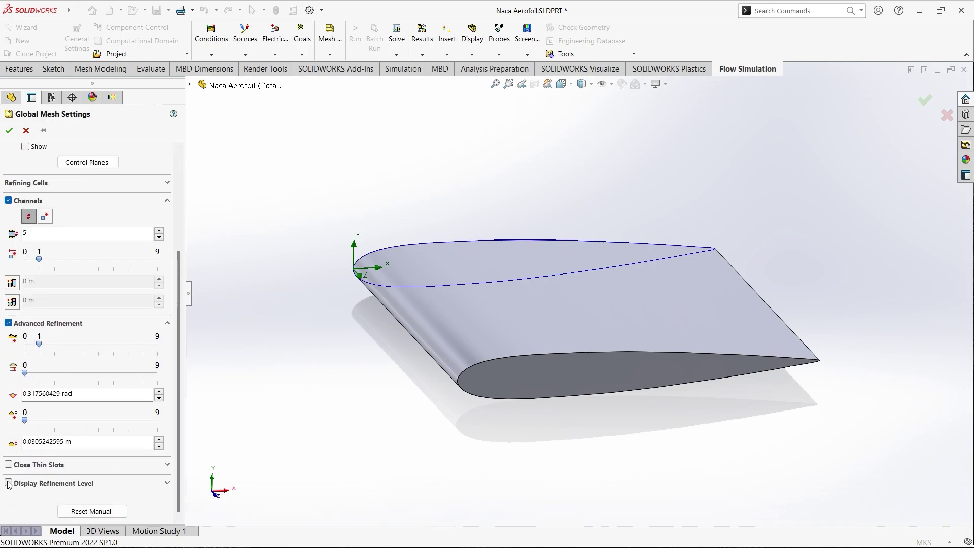
{"action": "left_click", "coordinate": [9, 484]}
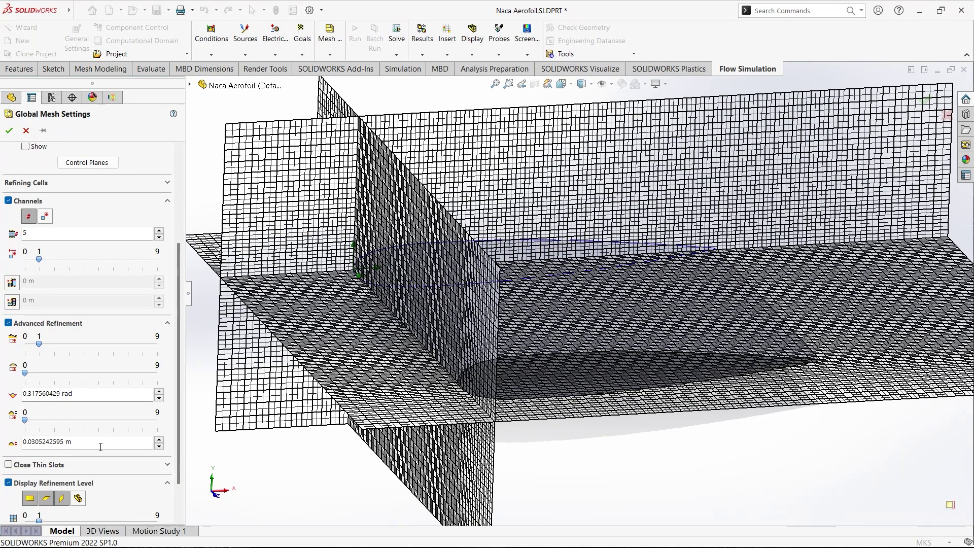
{"action": "scroll", "coordinate": [99, 448], "scroll_direction": "down", "scroll_amount": 2}
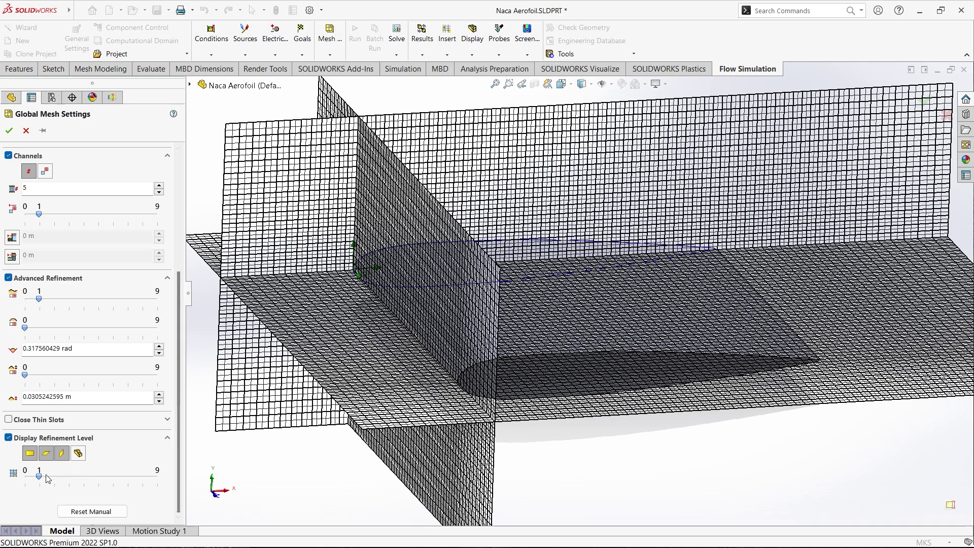
{"action": "left_click_drag", "start_coordinate": [40, 477], "coordinate": [69, 477]}
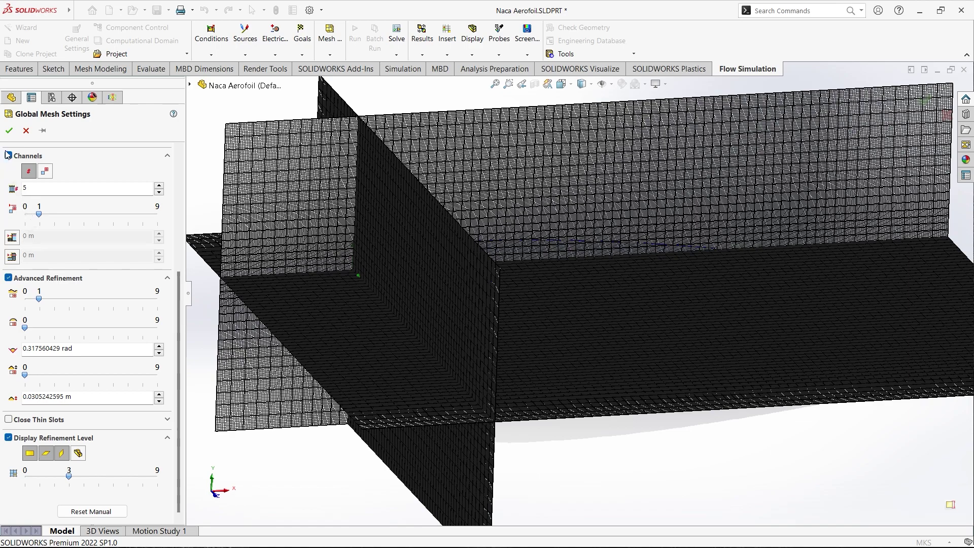
{"action": "left_click", "coordinate": [9, 131]}
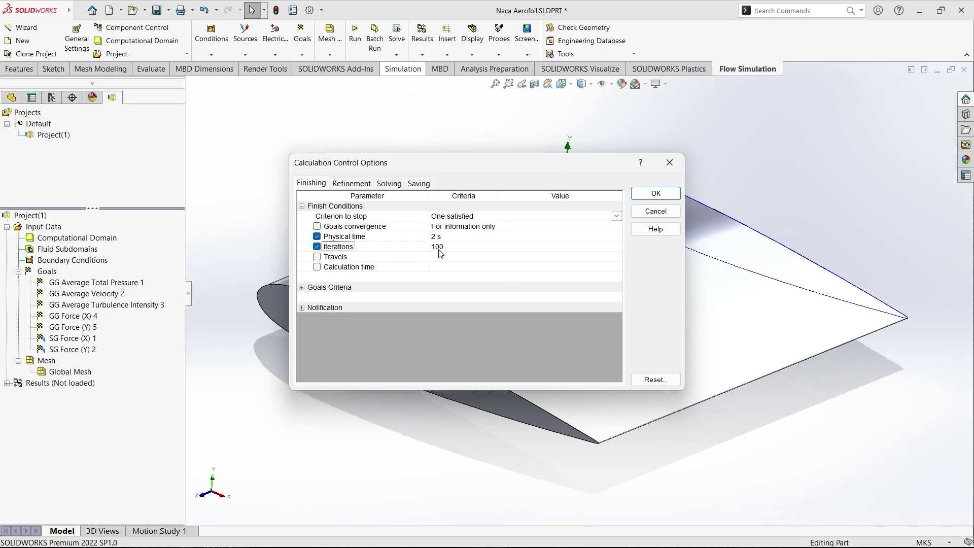
Accept the calculation control options and run the solver as a new calculation.
{"action": "left_click", "coordinate": [419, 183]}
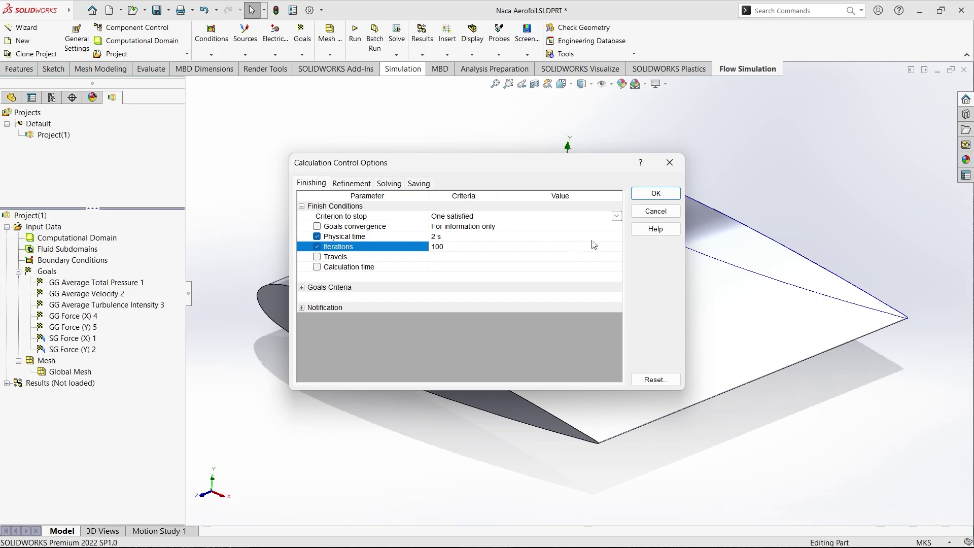
{"action": "left_click", "coordinate": [656, 194]}
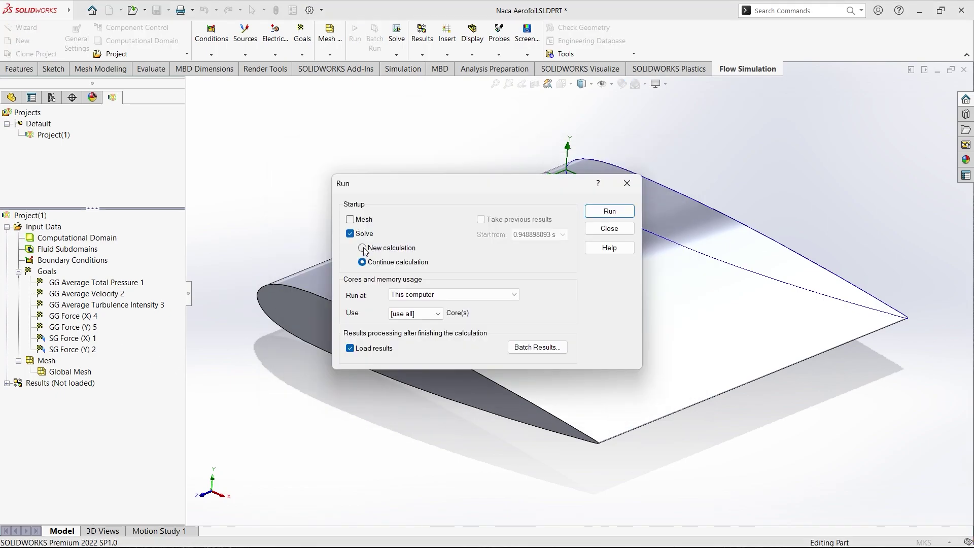
{"action": "left_click", "coordinate": [362, 248]}
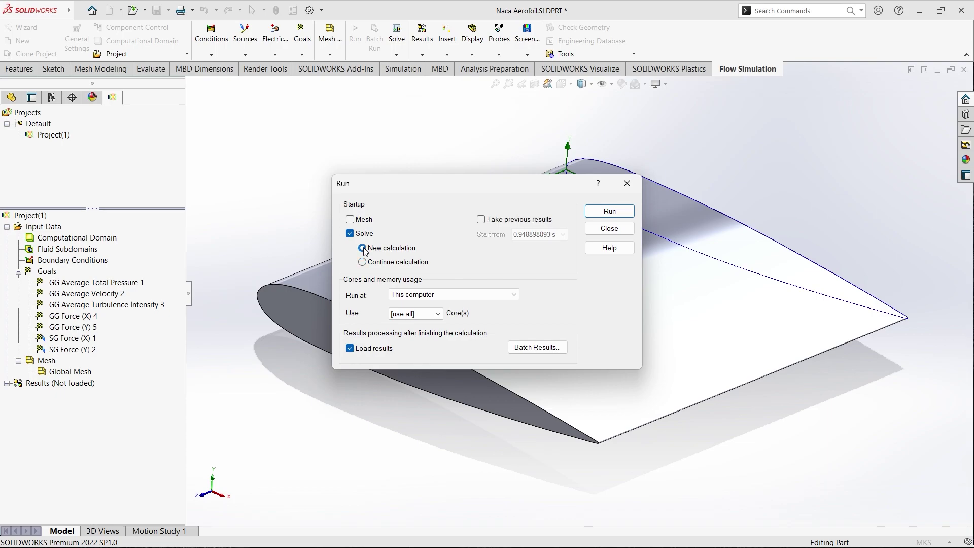
{"action": "left_click", "coordinate": [610, 211]}
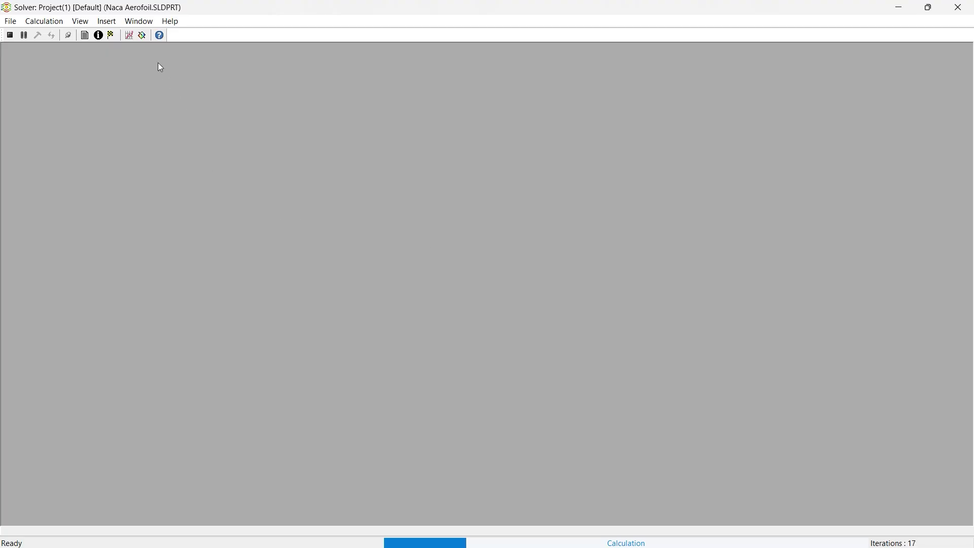
Insert a solver preview of Velocity contours on the Front Plane with an image size of 2000x2000.
{"action": "left_click", "coordinate": [143, 36]}
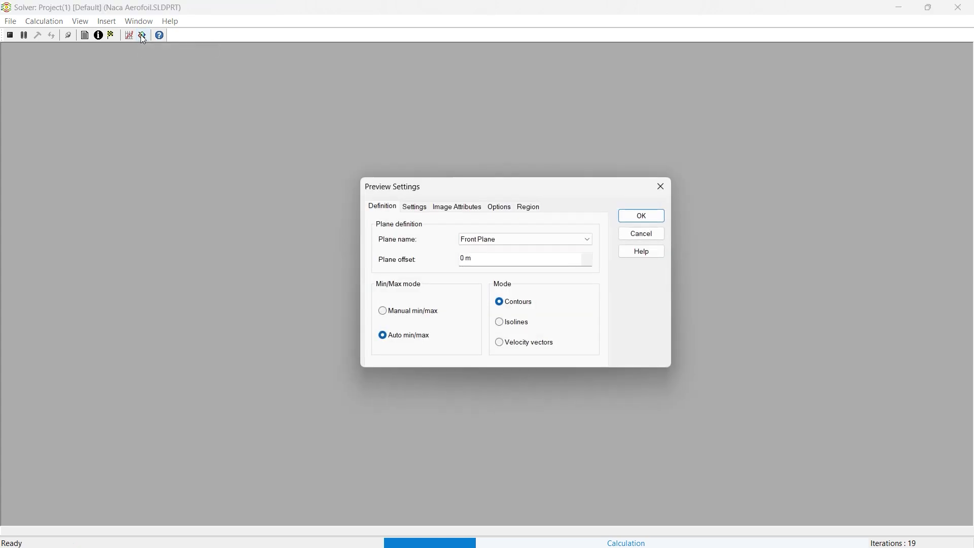
{"action": "left_click", "coordinate": [429, 208]}
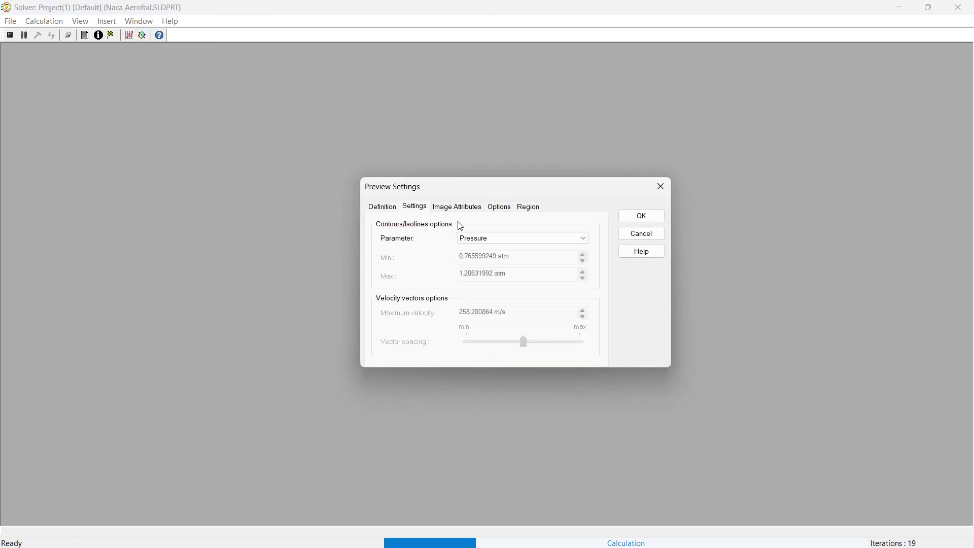
{"action": "left_click", "coordinate": [475, 237]}
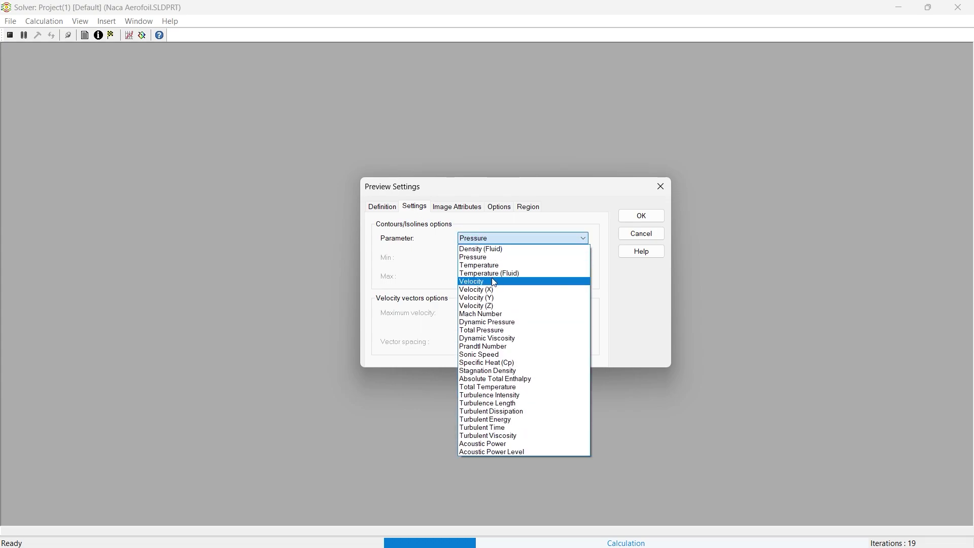
{"action": "left_click", "coordinate": [492, 282]}
{"action": "left_click", "coordinate": [450, 207]}
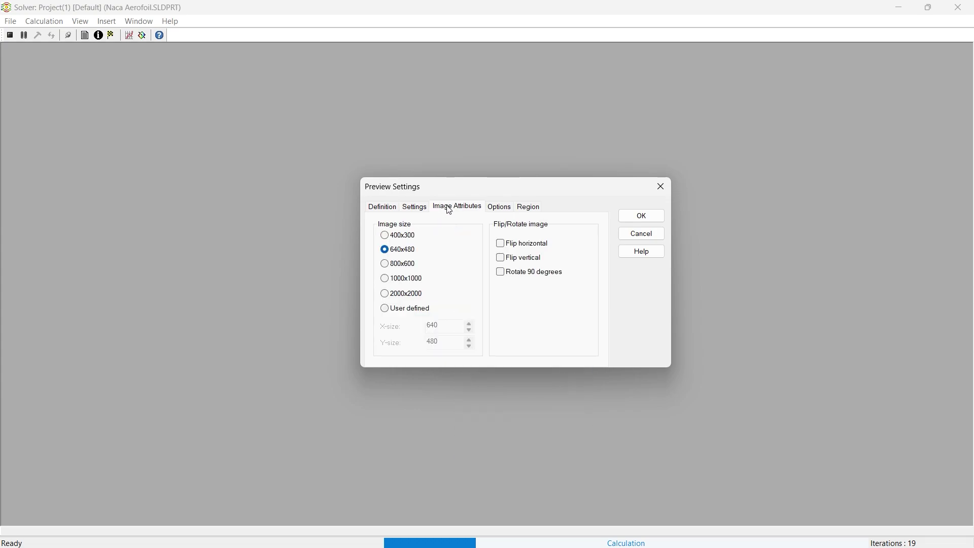
{"action": "left_click", "coordinate": [387, 294]}
{"action": "left_click", "coordinate": [630, 217]}
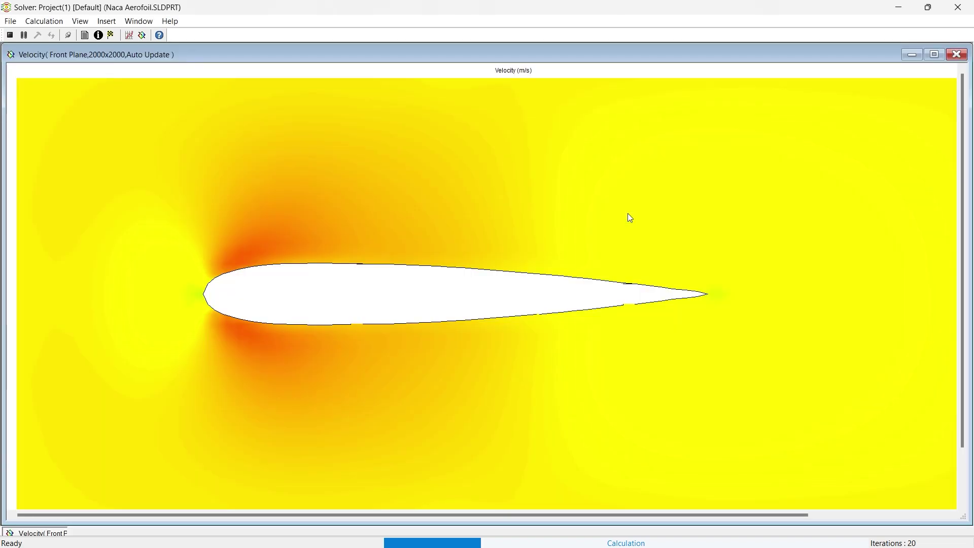
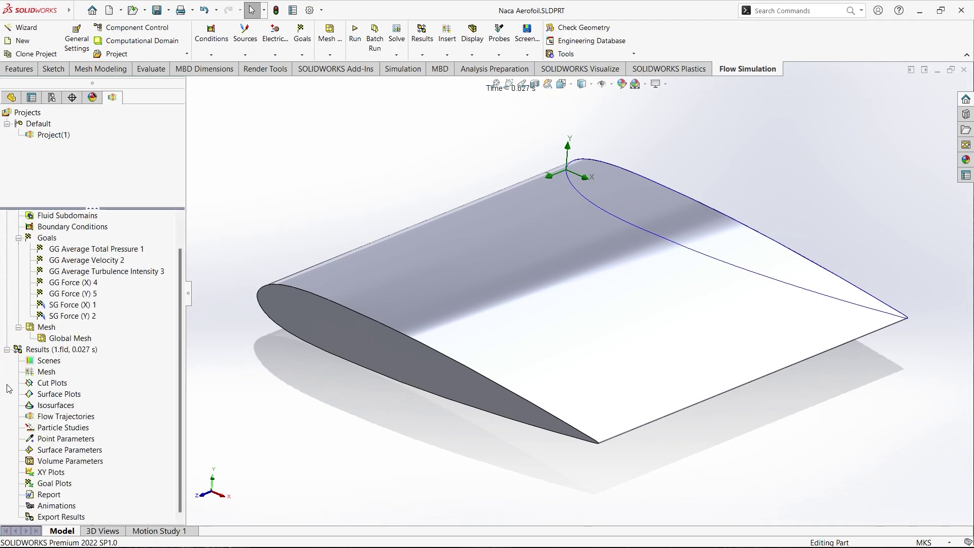
Insert a cut plot on the Front Plane showing Velocity (X) contours.
{"action": "right_click", "coordinate": [58, 383]}
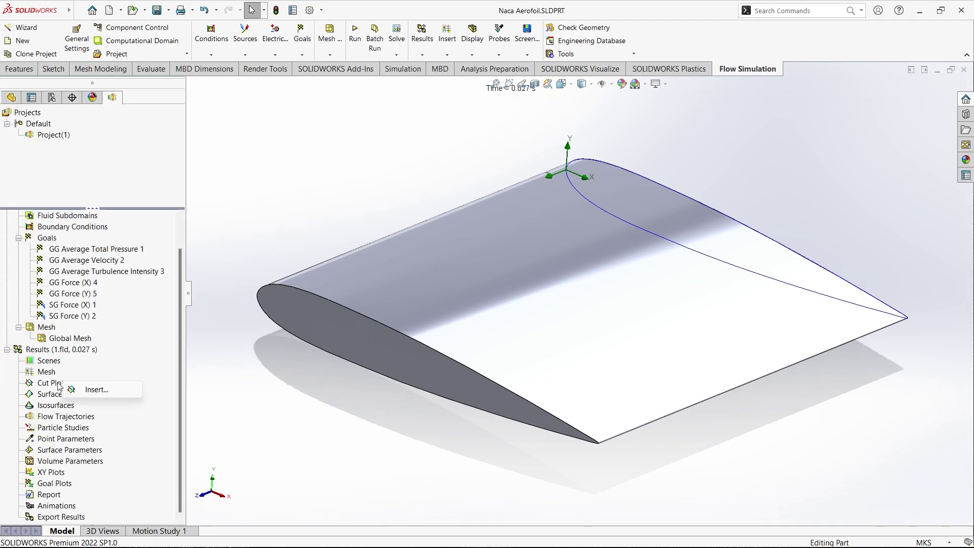
{"action": "left_click", "coordinate": [93, 390]}
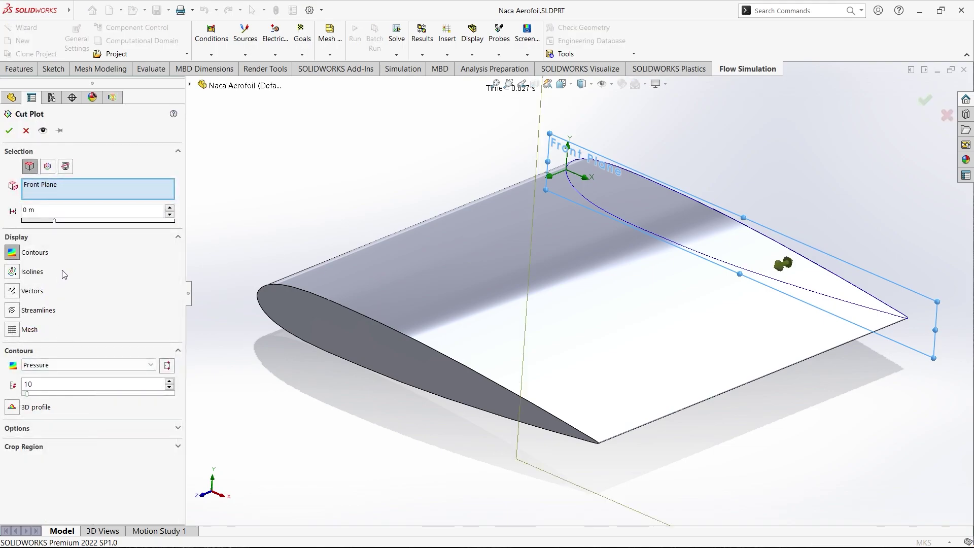
{"action": "left_click", "coordinate": [135, 364]}
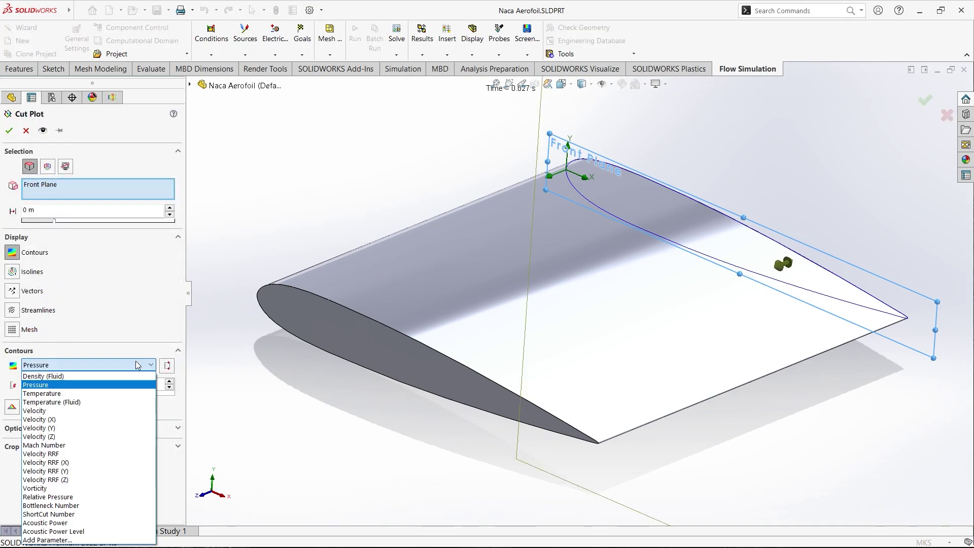
{"action": "left_click", "coordinate": [92, 419]}
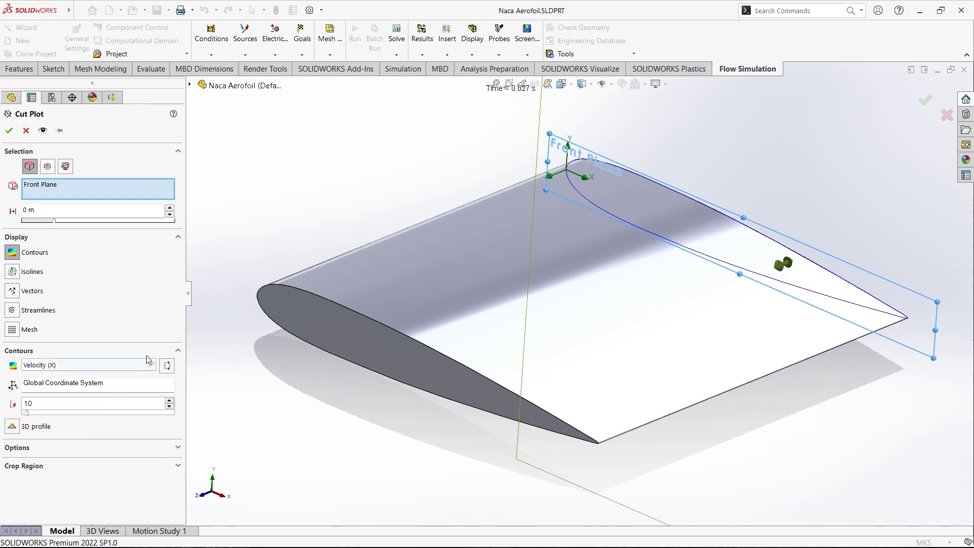
{"action": "key", "text": "Return"}
Orient the model to the Front view and raise the cut plot's number of contour levels to 61.
{"action": "scroll", "coordinate": [342, 245], "scroll_direction": "up", "scroll_amount": 5}
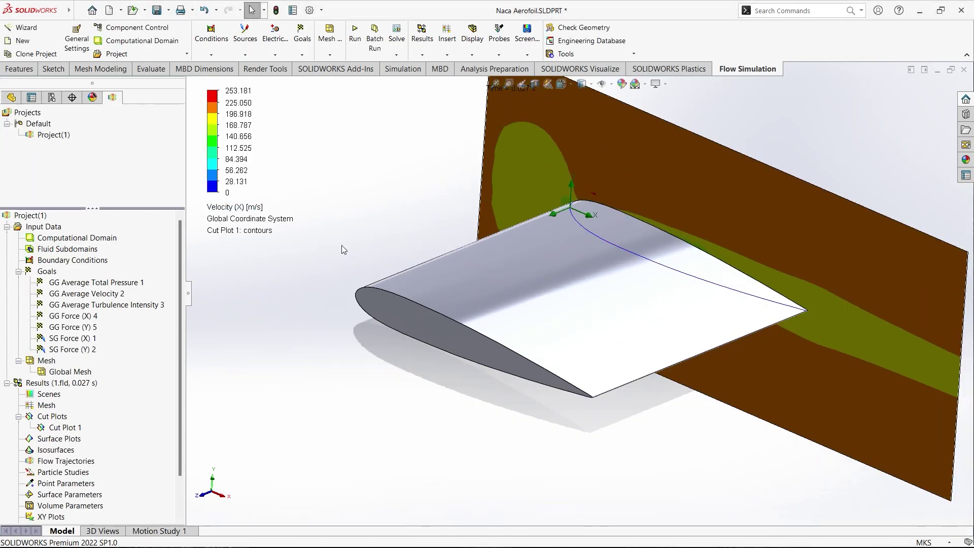
{"action": "middle_click_drag", "start_coordinate": [342, 245], "coordinate": [388, 223]}
{"action": "left_click", "coordinate": [562, 83]}
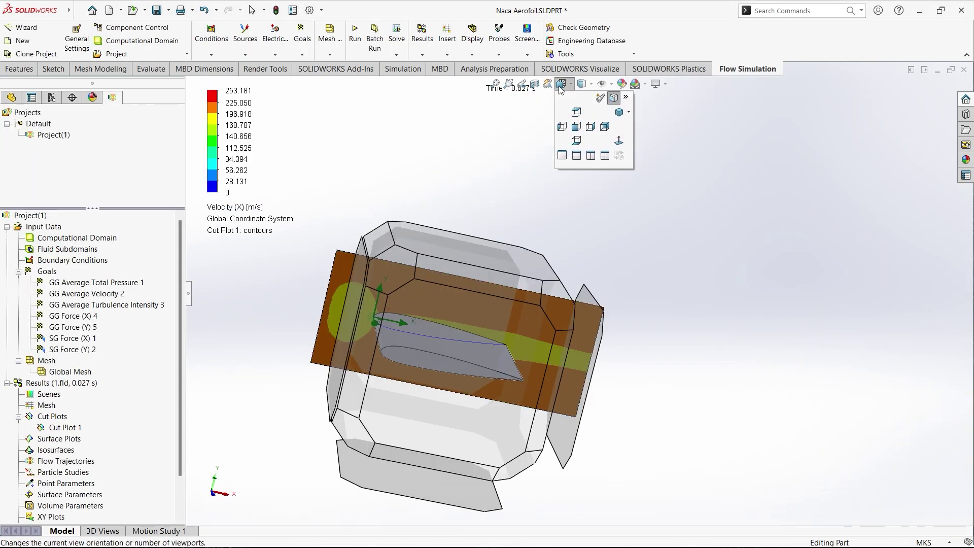
{"action": "left_click", "coordinate": [575, 131]}
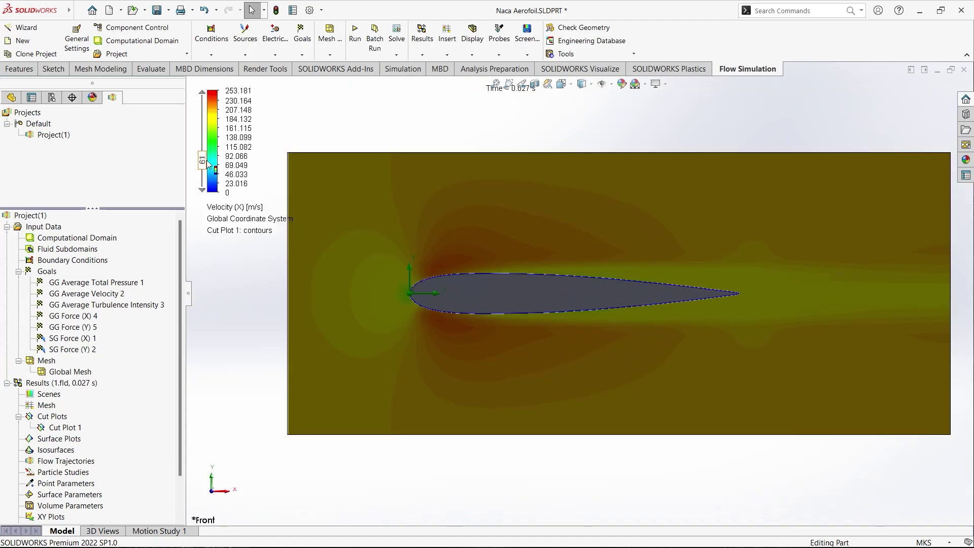
{"action": "scroll", "coordinate": [464, 196], "scroll_direction": "up", "scroll_amount": 3}
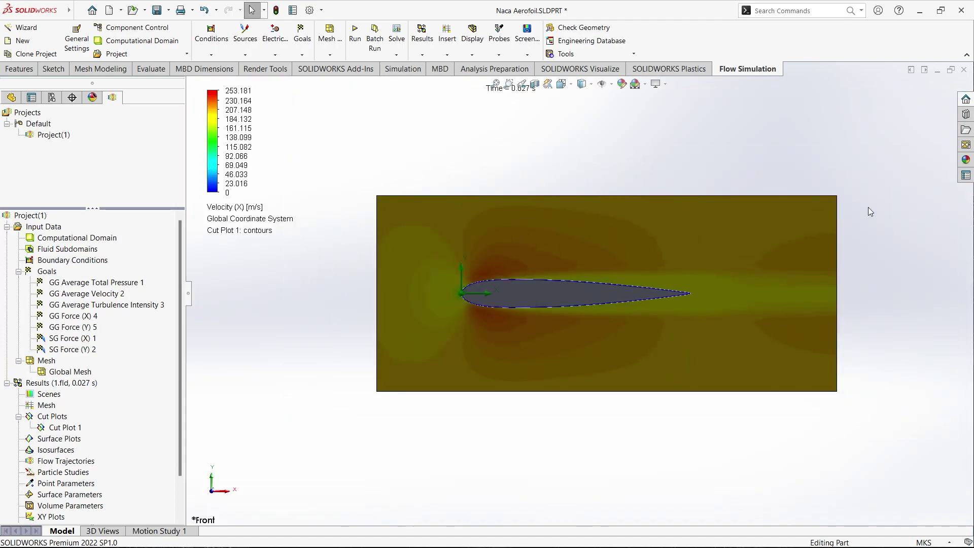
{"action": "scroll", "coordinate": [868, 209], "scroll_direction": "down", "scroll_amount": 1}
{"action": "scroll", "coordinate": [720, 250], "scroll_direction": "down", "scroll_amount": 1}
{"action": "scroll", "coordinate": [699, 259], "scroll_direction": "up", "scroll_amount": 2}
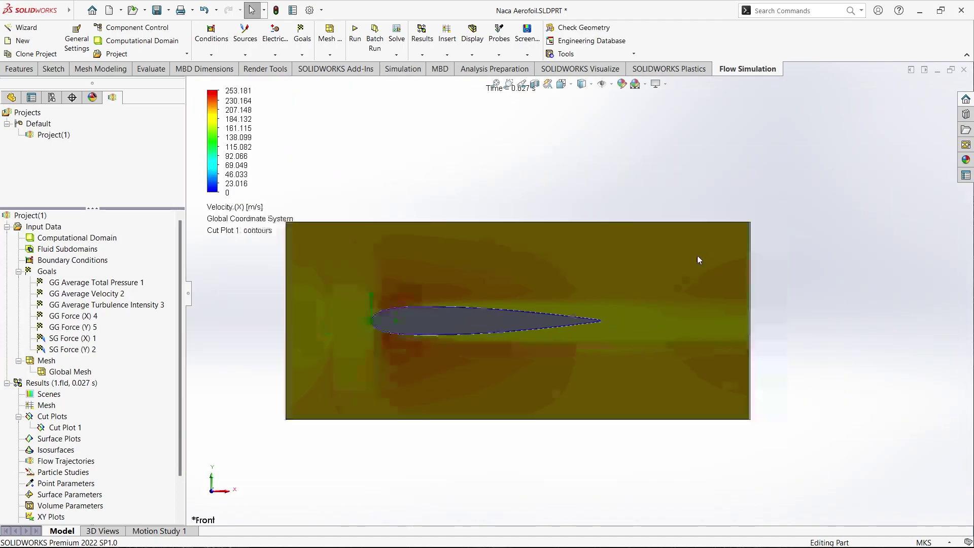
{"action": "scroll", "coordinate": [232, 364], "scroll_direction": "down", "scroll_amount": 1}
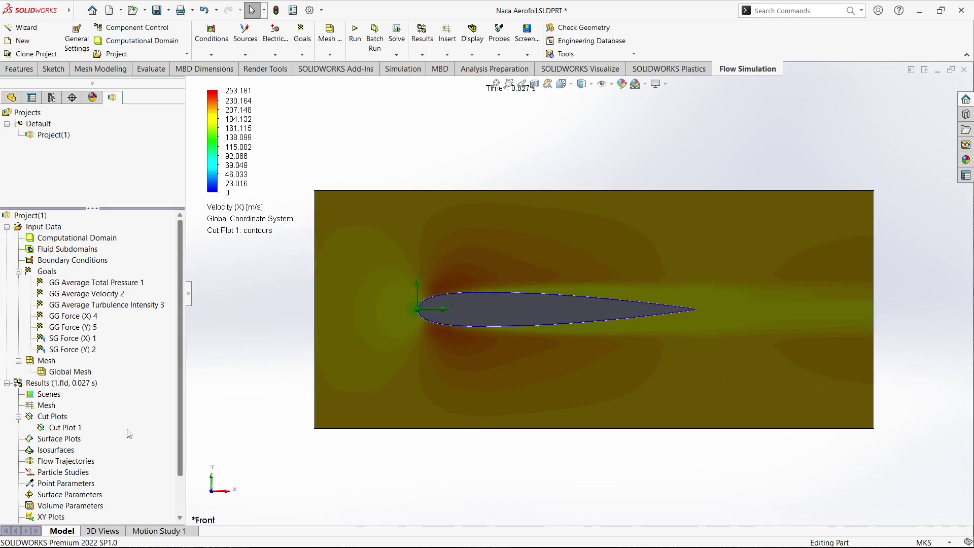
Play the animation of the Velocity (X) cut plot around the aerofoil.
{"action": "left_click", "coordinate": [69, 428]}
{"action": "right_click", "coordinate": [69, 429]}
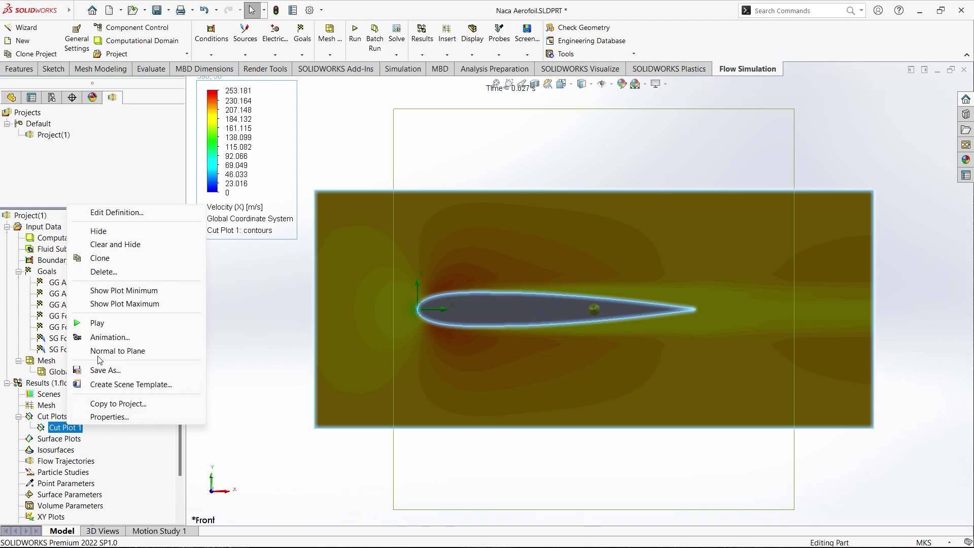
{"action": "left_click", "coordinate": [119, 321]}
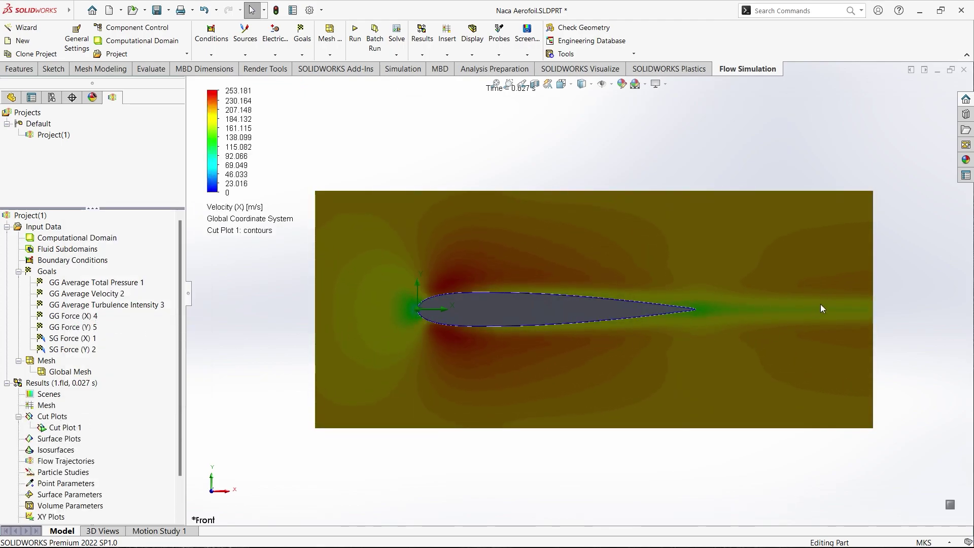
{"action": "scroll", "coordinate": [820, 303], "scroll_direction": "down", "scroll_amount": 1}
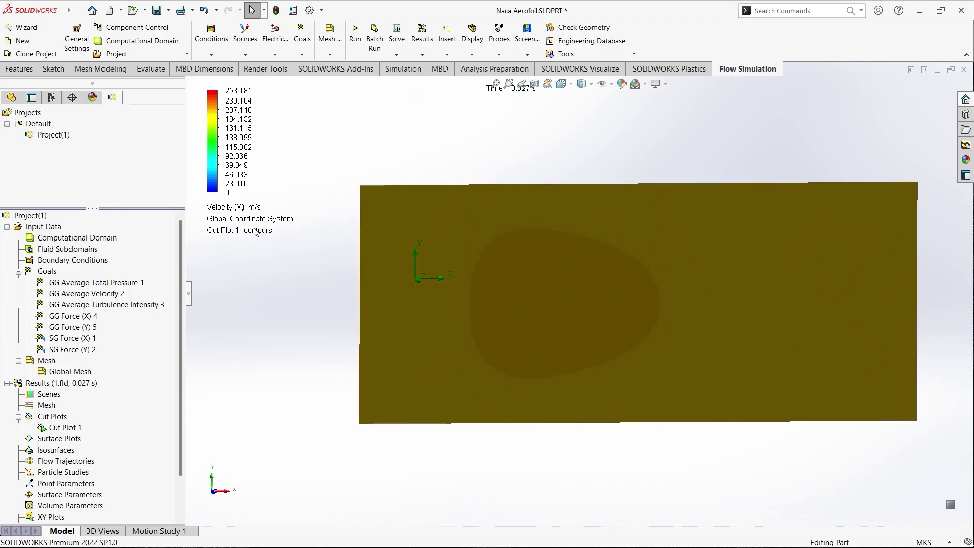
Switch the cut plot's parameter to Pressure and examine the distribution around the leading edge in the Front view.
{"action": "left_click", "coordinate": [232, 209]}
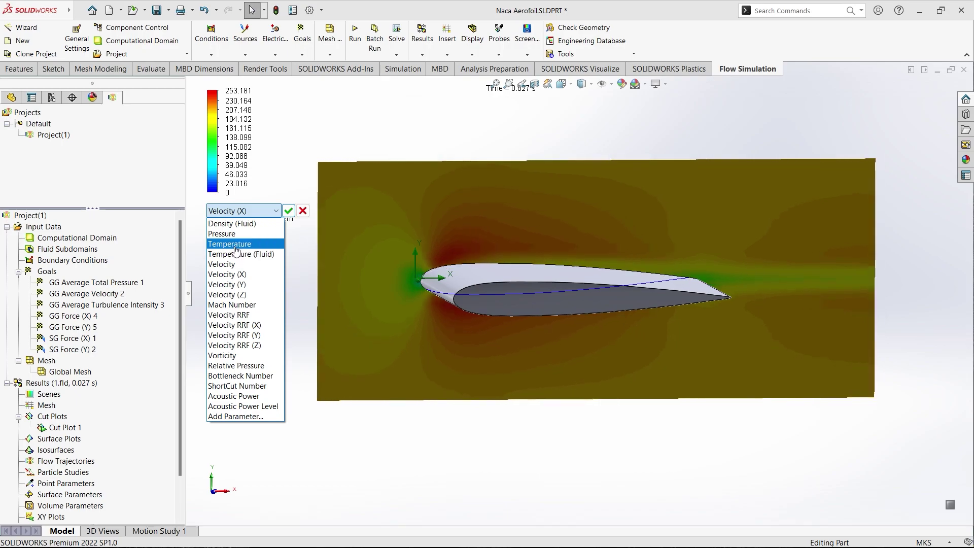
{"action": "left_click", "coordinate": [247, 233]}
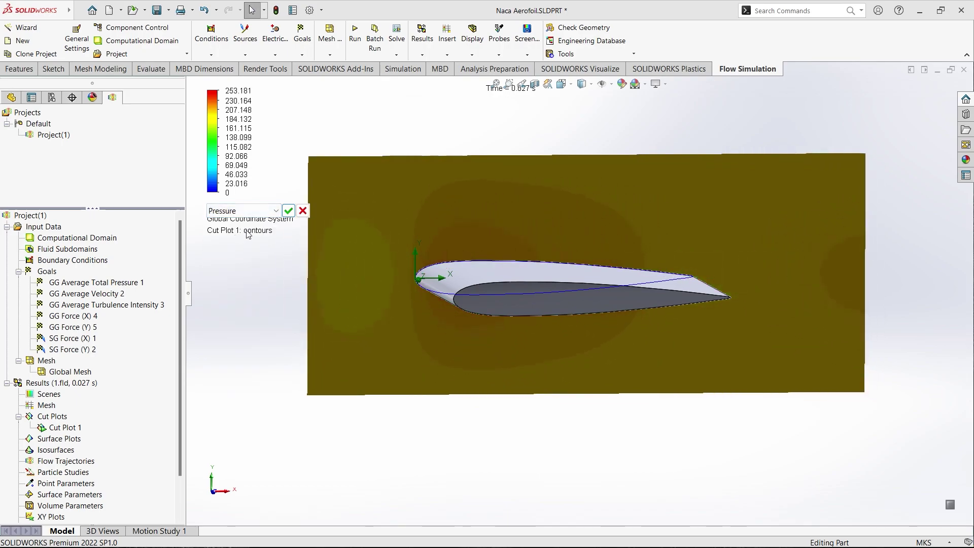
{"action": "left_click", "coordinate": [289, 210]}
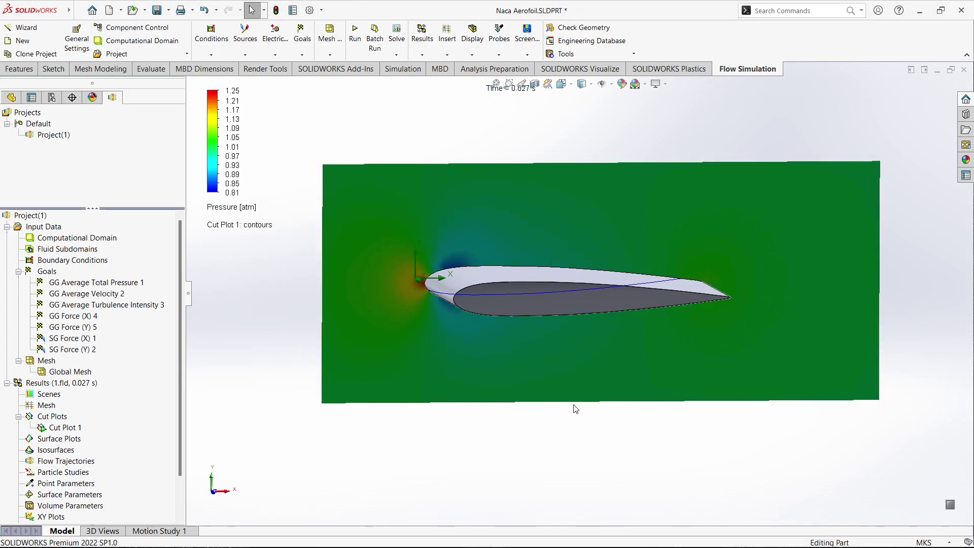
{"action": "left_click", "coordinate": [562, 85]}
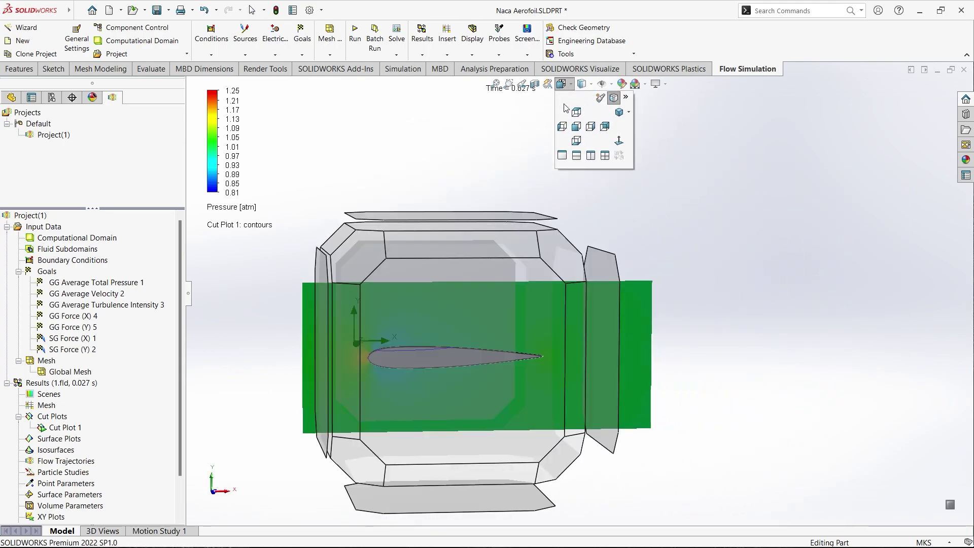
{"action": "left_click", "coordinate": [584, 130]}
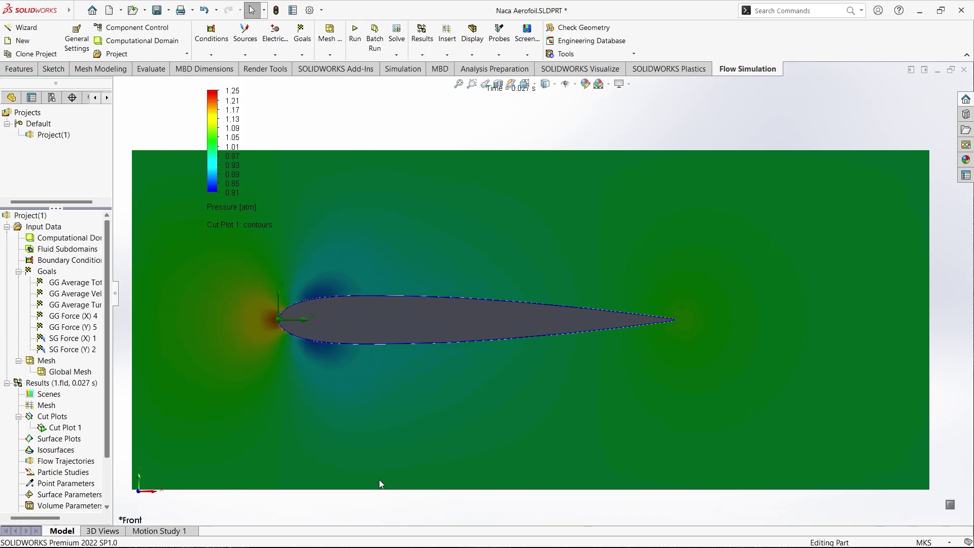
{"action": "left_click", "coordinate": [279, 324]}
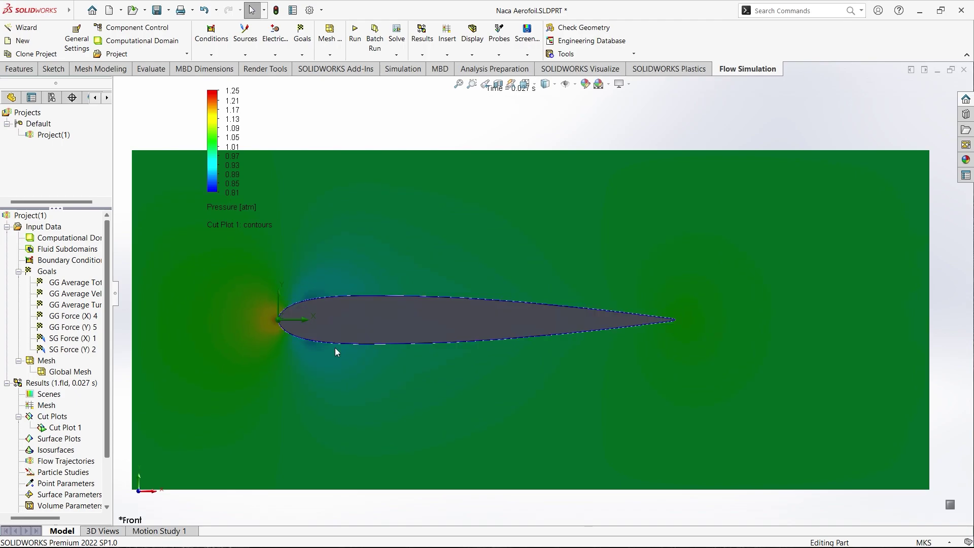
{"action": "left_click", "coordinate": [277, 324]}
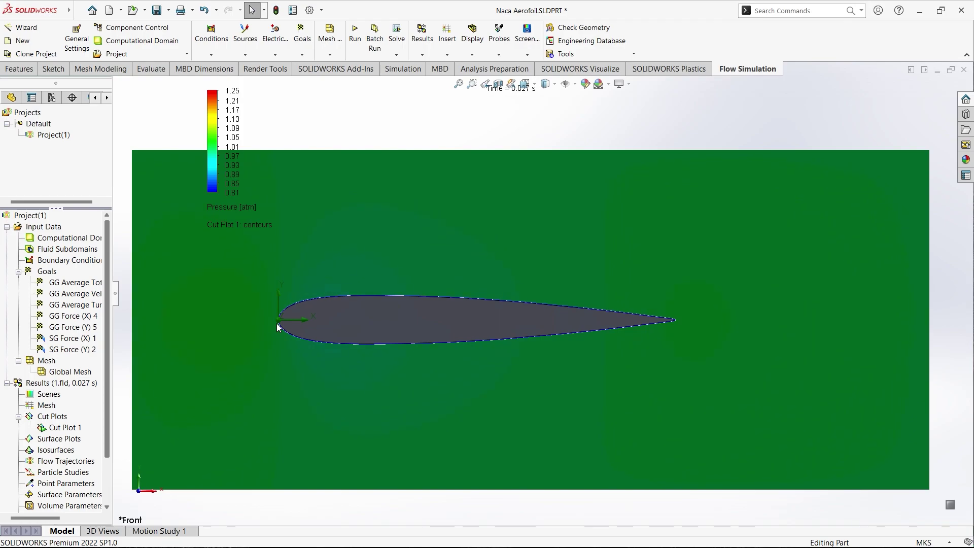
Switch the cut plot's parameter to Velocity (X), and hide the cut plot after viewing it.
{"action": "left_click", "coordinate": [240, 212]}
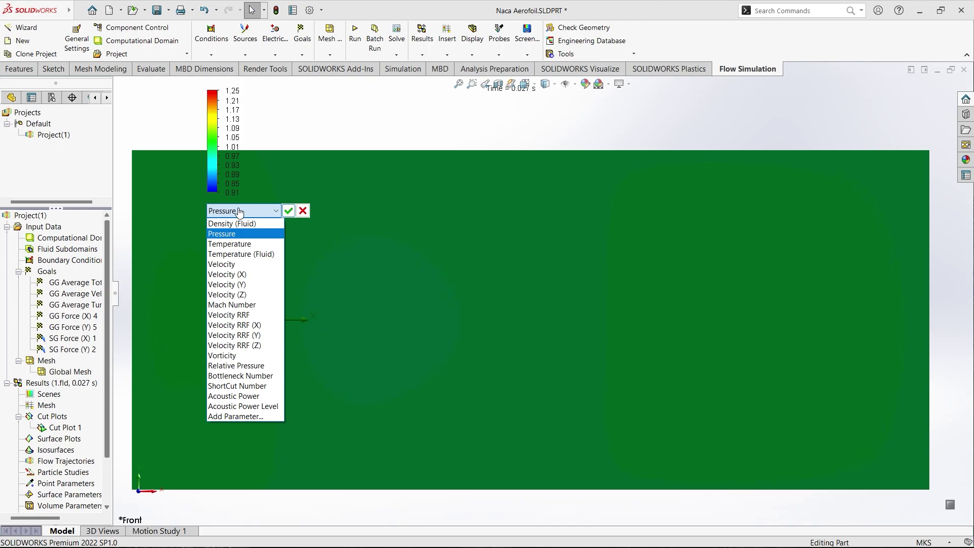
{"action": "left_click", "coordinate": [228, 274]}
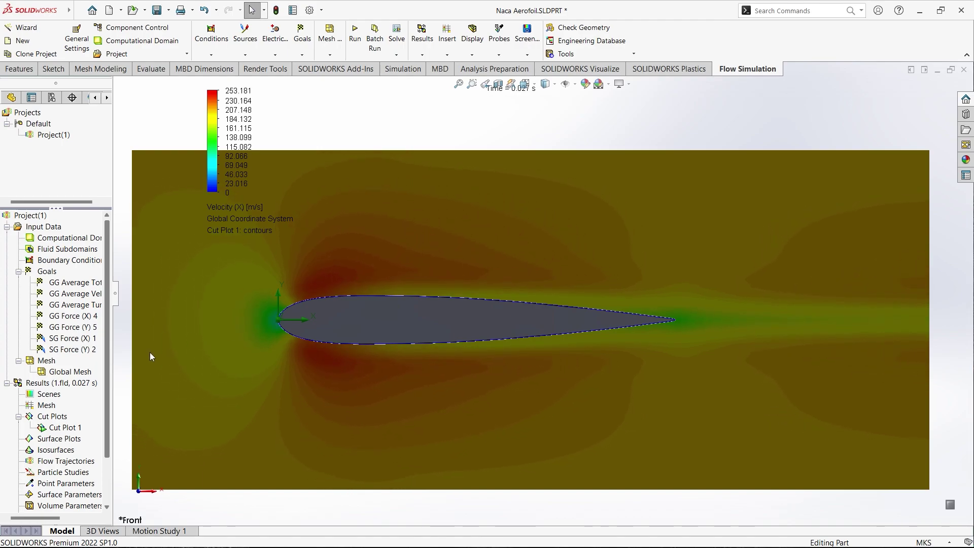
{"action": "right_click", "coordinate": [69, 423]}
{"action": "left_click", "coordinate": [79, 420]}
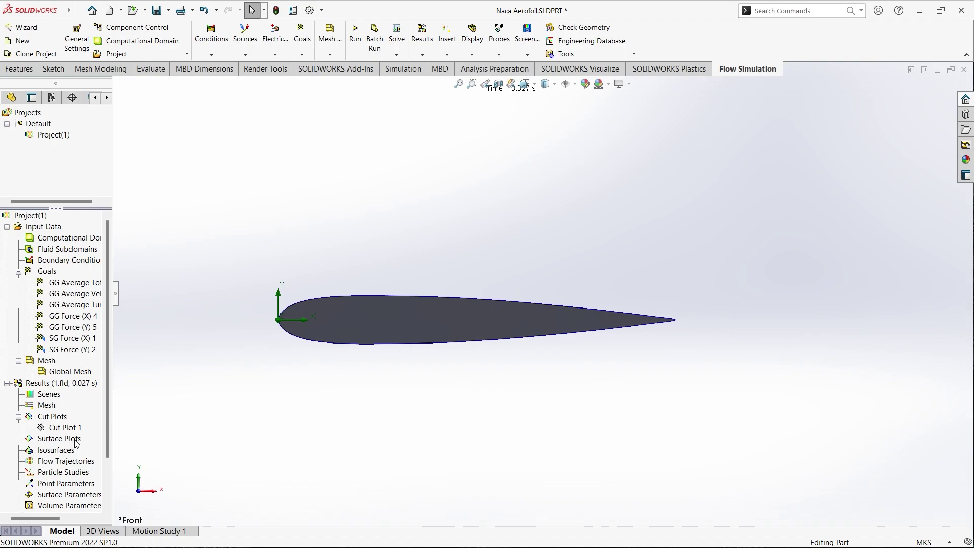
Insert a surface plot of Velocity contours on the aerofoil's outer curved face.
{"action": "right_click", "coordinate": [75, 441]}
{"action": "left_click", "coordinate": [94, 452]}
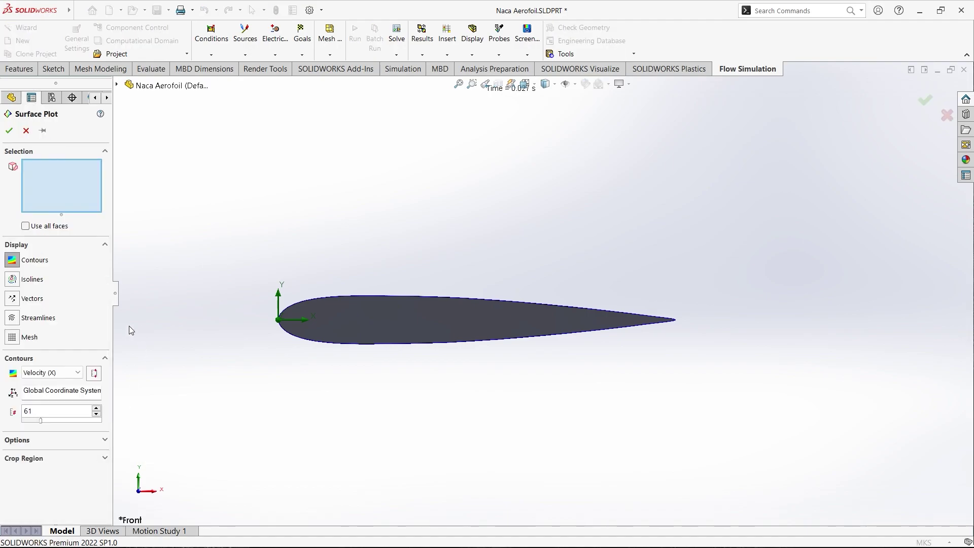
{"action": "left_click", "coordinate": [73, 373]}
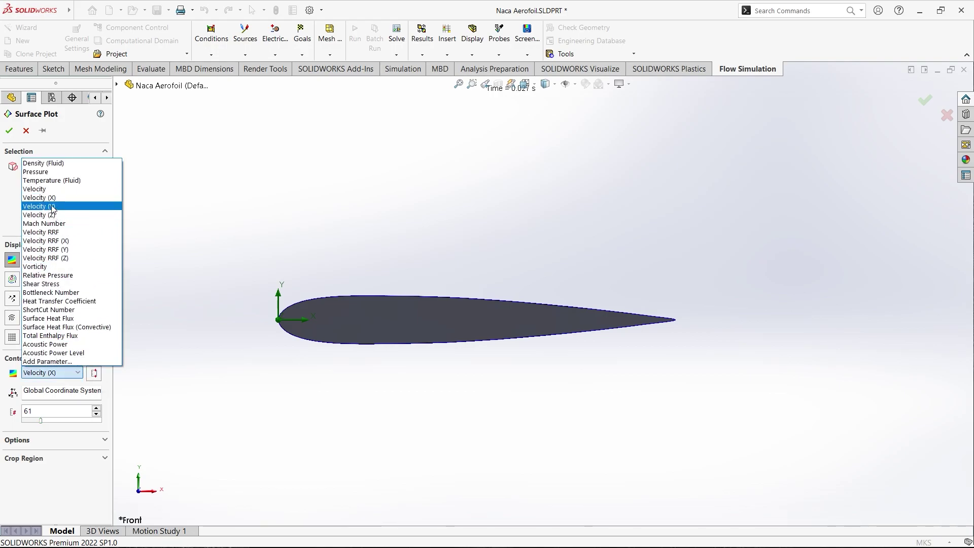
{"action": "left_click", "coordinate": [35, 189]}
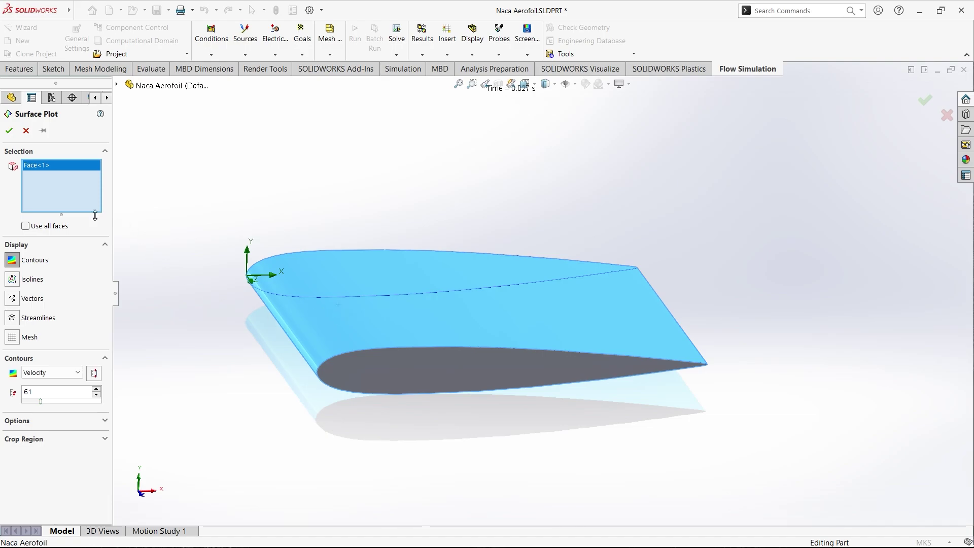
{"action": "key", "text": "Return"}
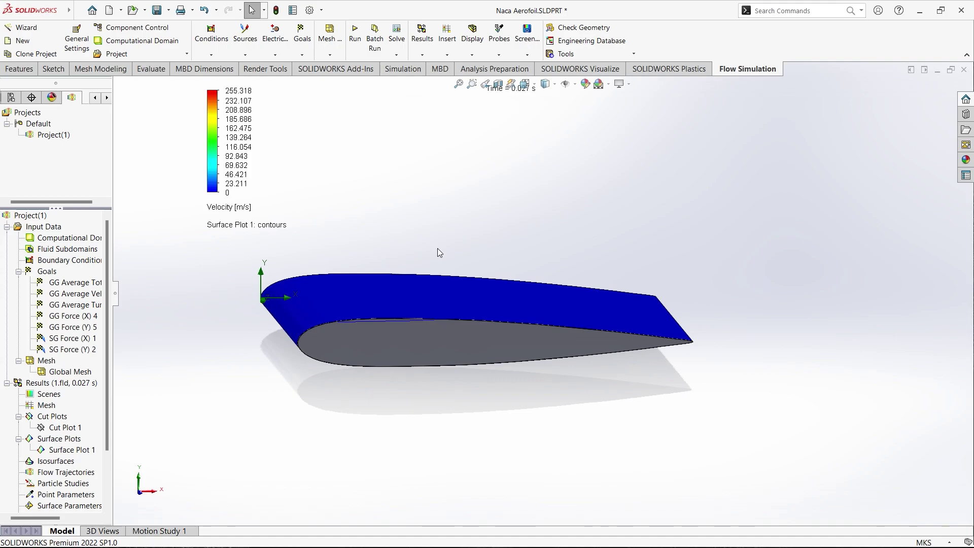
Switch the surface plot's parameter to Pressure, and clear and hide the plot after viewing the leading-edge region.
{"action": "left_click", "coordinate": [228, 209]}
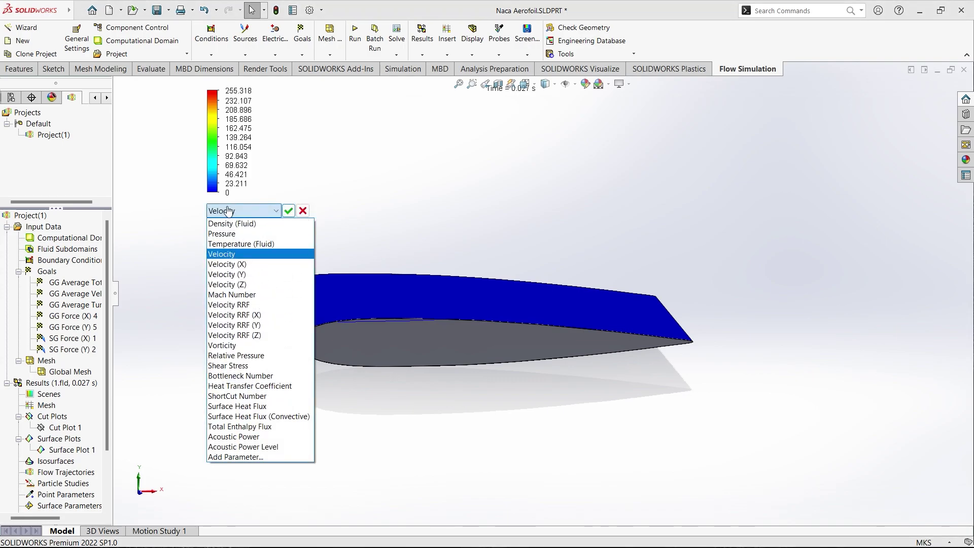
{"action": "left_click", "coordinate": [231, 234]}
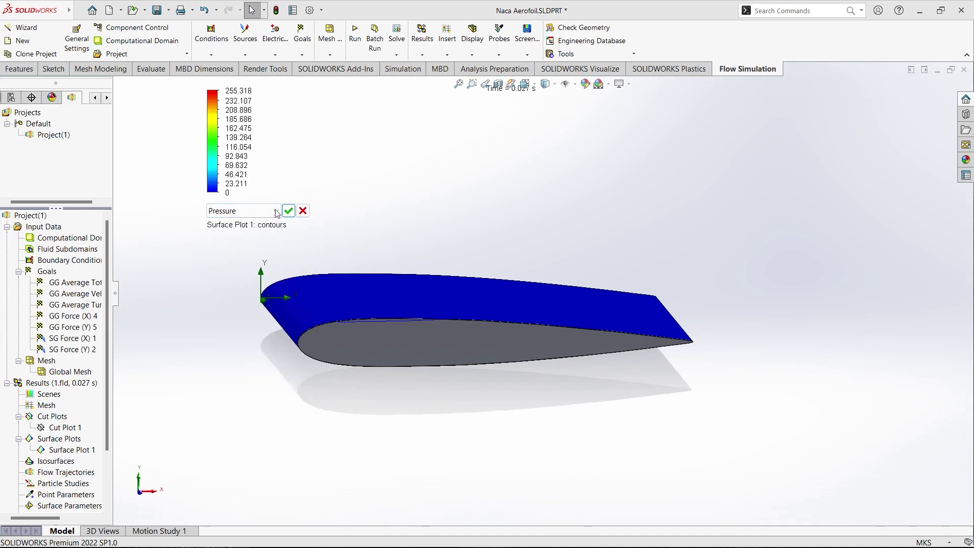
{"action": "scroll", "coordinate": [322, 336], "scroll_direction": "down", "scroll_amount": 5}
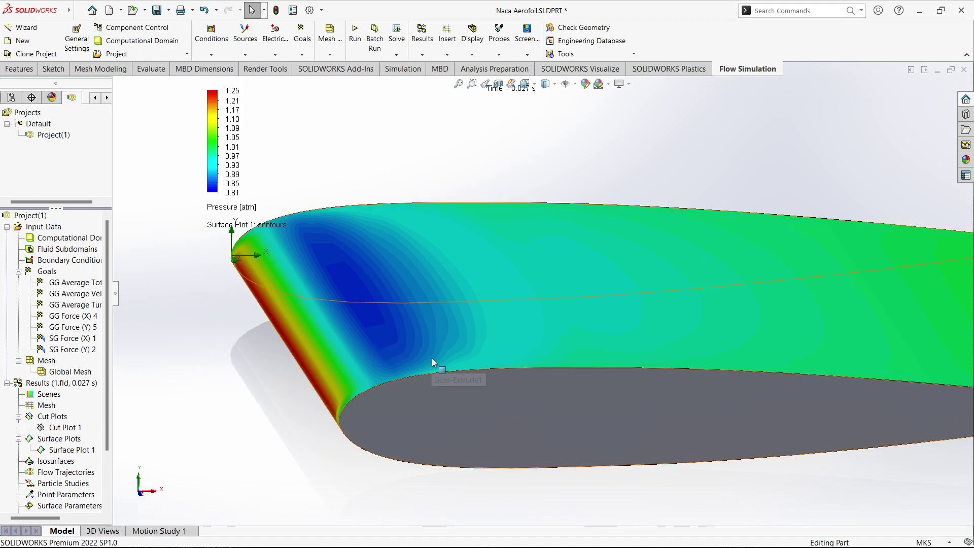
{"action": "scroll", "coordinate": [433, 363], "scroll_direction": "down", "scroll_amount": 2}
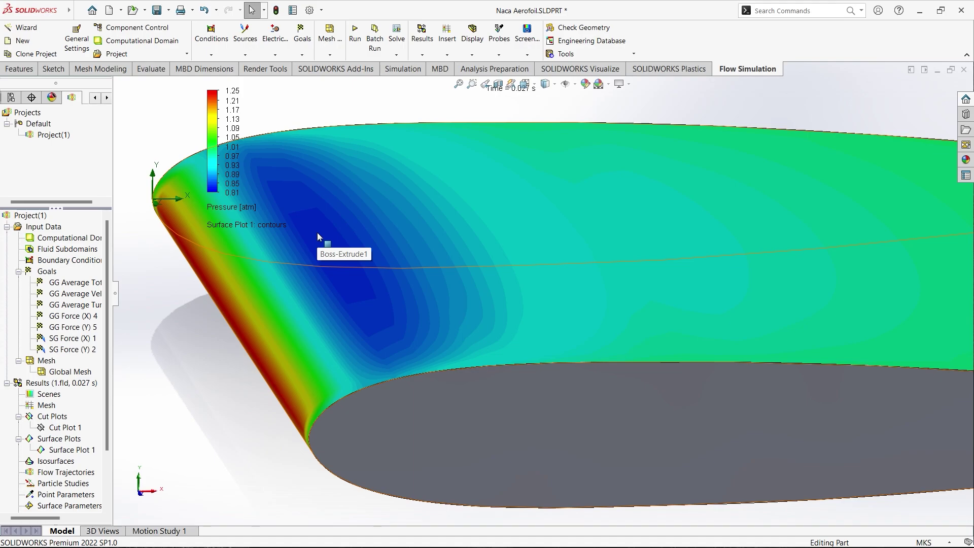
{"action": "scroll", "coordinate": [317, 232], "scroll_direction": "up", "scroll_amount": 5}
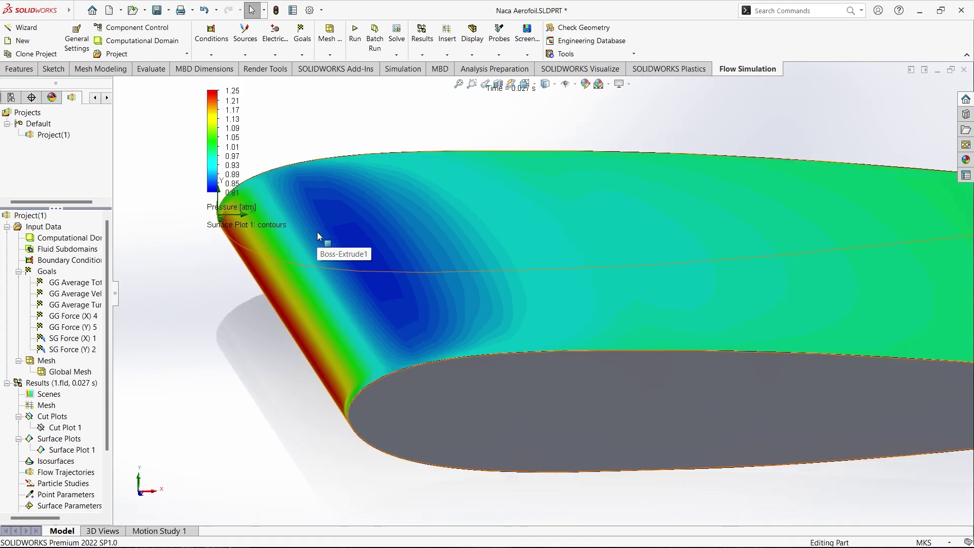
{"action": "scroll", "coordinate": [649, 251], "scroll_direction": "down", "scroll_amount": 2}
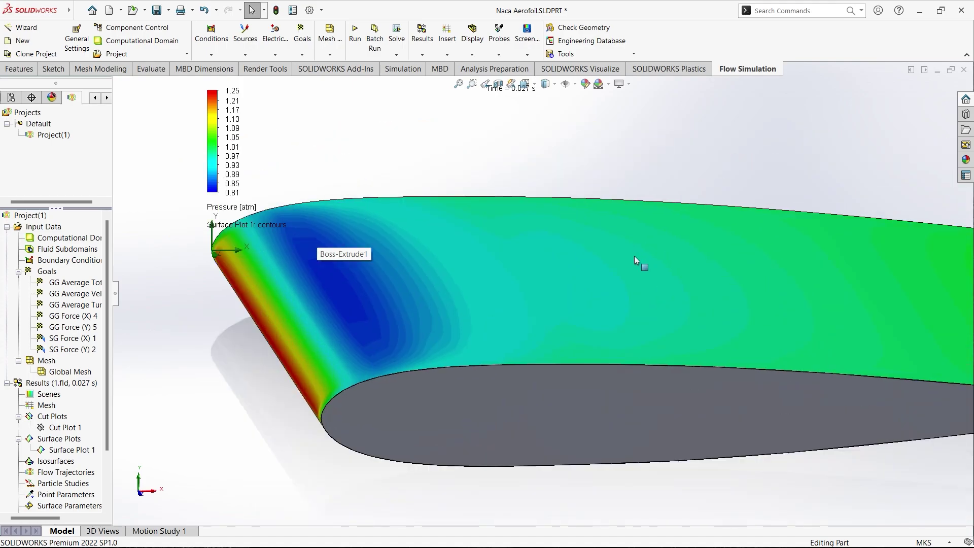
{"action": "scroll", "coordinate": [616, 255], "scroll_direction": "up", "scroll_amount": 3}
{"action": "right_click", "coordinate": [71, 450]}
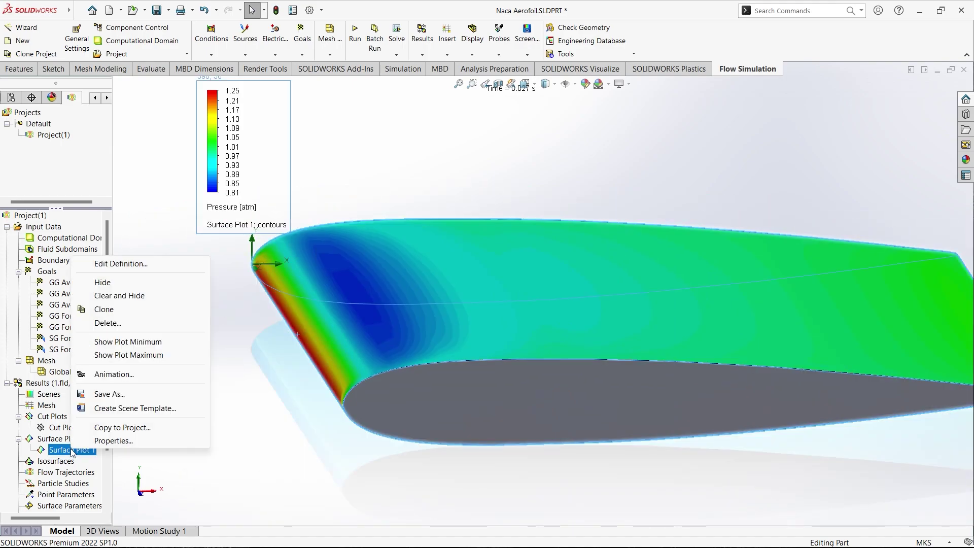
{"action": "left_click", "coordinate": [119, 296]}
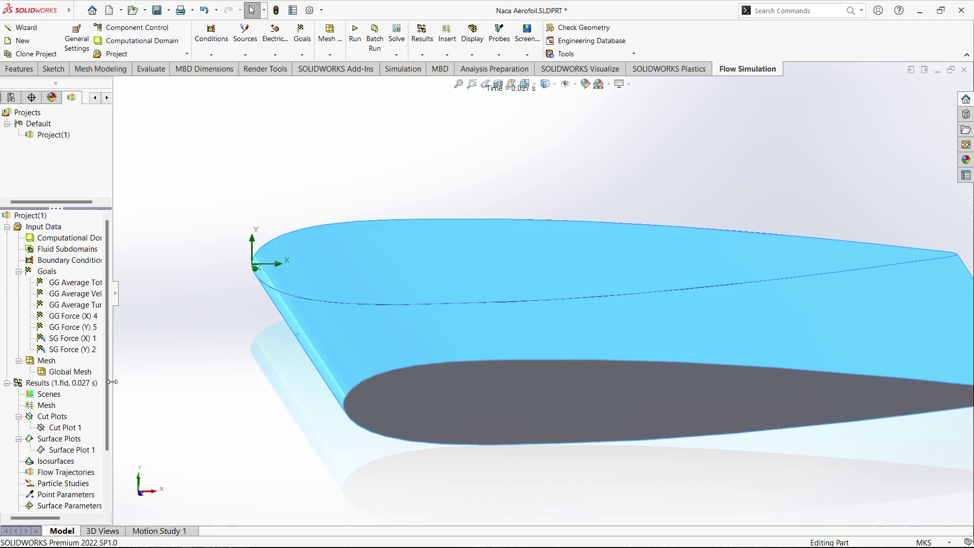
Start new flow trajectories and move the rectangle of starting points just ahead of the leading edge, checking it in the Front view.
{"action": "right_click", "coordinate": [75, 473]}
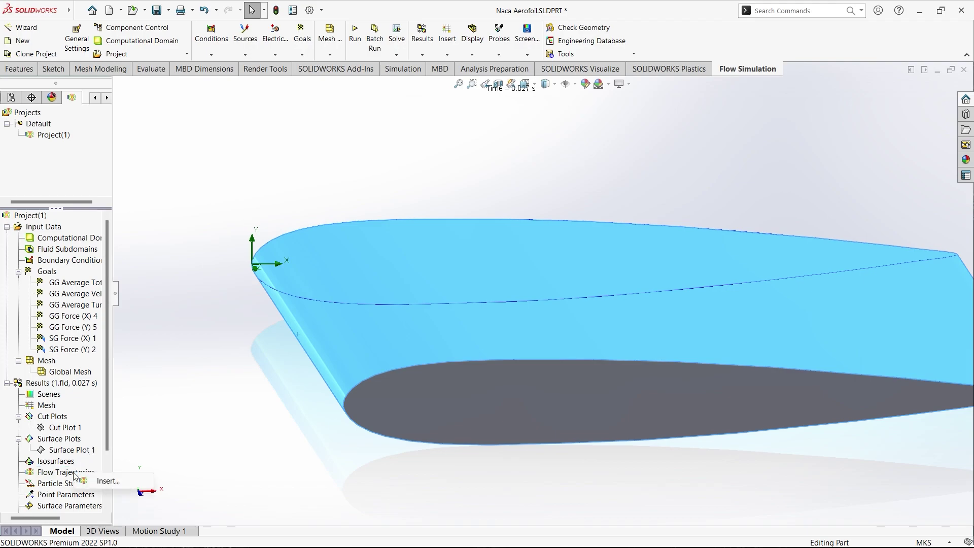
{"action": "left_click", "coordinate": [97, 480]}
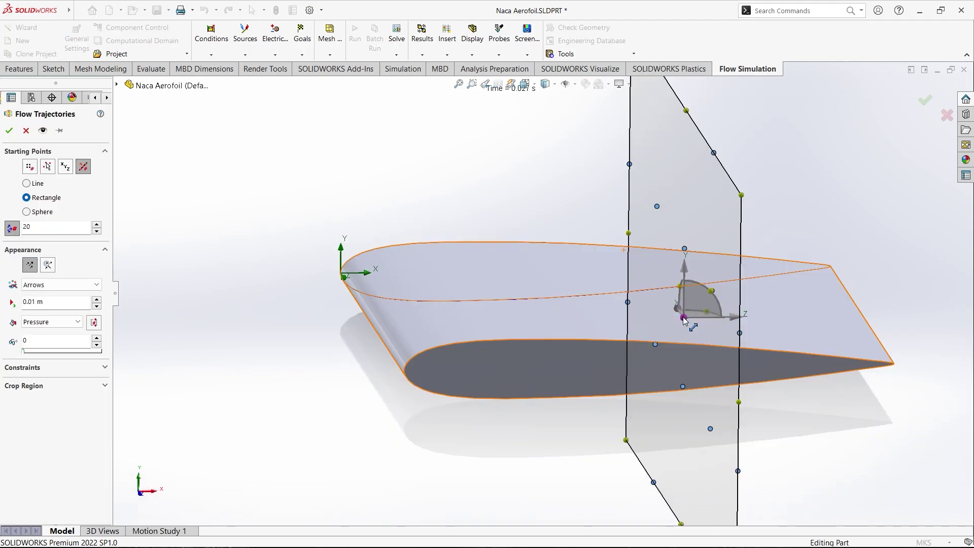
{"action": "left_click_drag", "start_coordinate": [680, 311], "coordinate": [368, 323]}
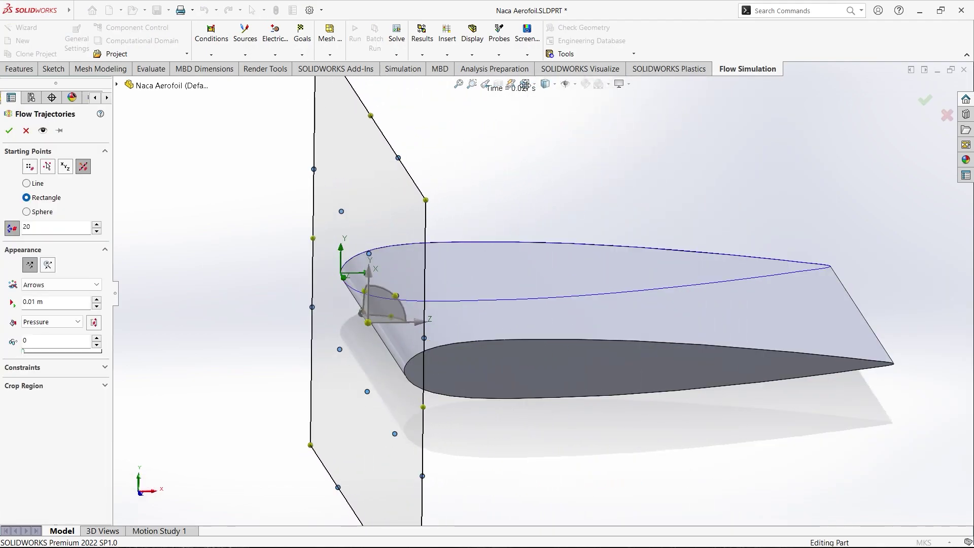
{"action": "left_click", "coordinate": [525, 85]}
{"action": "left_click", "coordinate": [524, 121]}
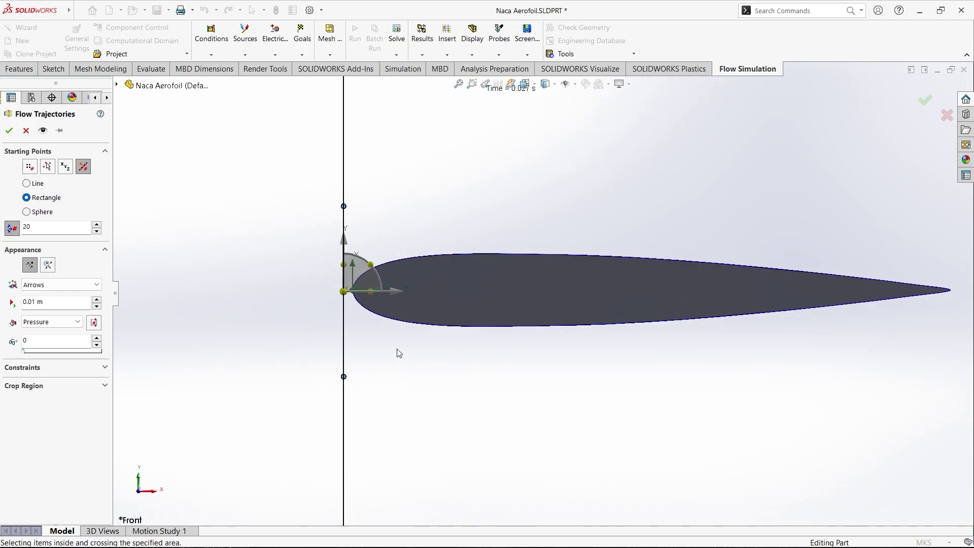
Set the number of starting points to 200, choose the arrow appearance mode with values 10 and 25, and create the flow trajectories.
{"action": "left_click", "coordinate": [41, 227]}
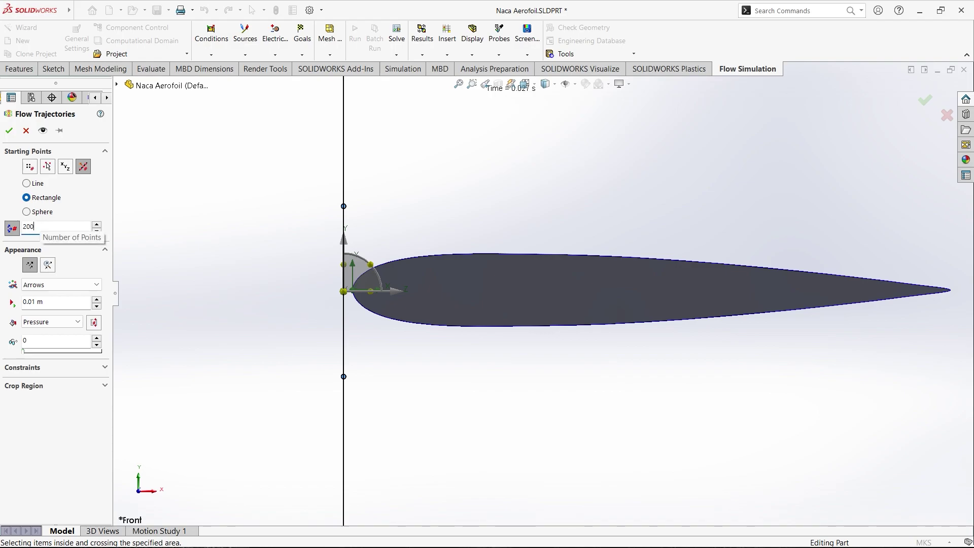
{"action": "left_click", "coordinate": [48, 264]}
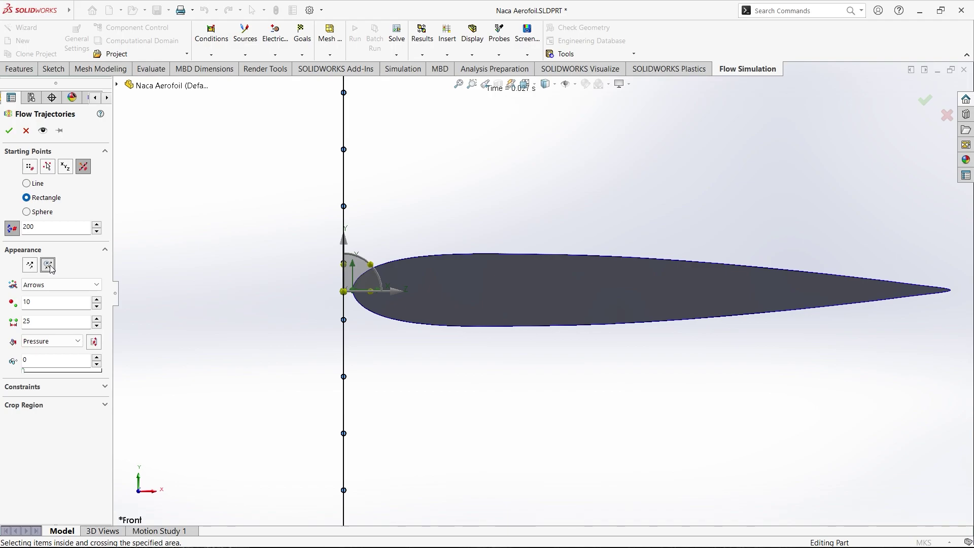
{"action": "left_click", "coordinate": [9, 132]}
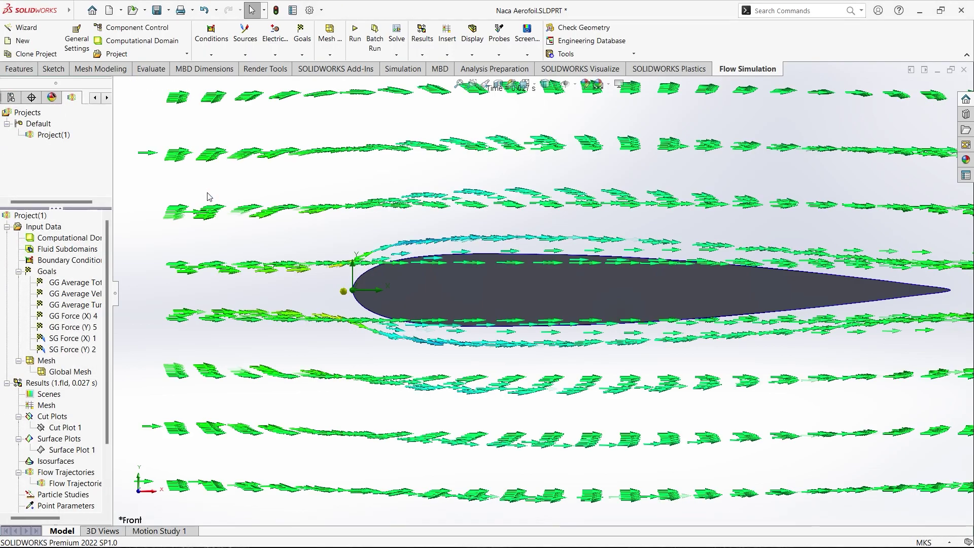
{"action": "key", "text": "z"}
{"action": "middle_click_drag", "start_coordinate": [244, 221], "coordinate": [504, 213]}
{"action": "scroll", "coordinate": [673, 189], "scroll_direction": "down", "scroll_amount": 3}
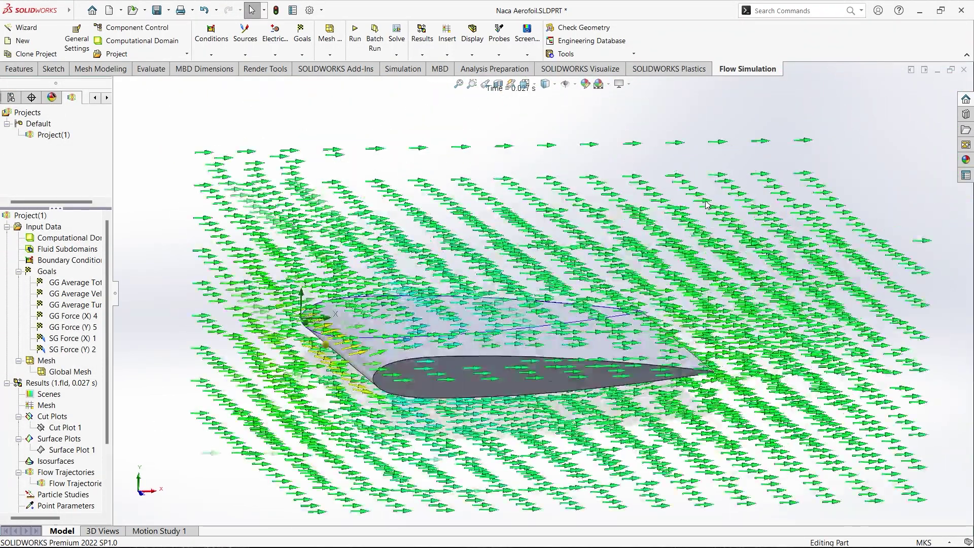
{"action": "middle_click_drag", "start_coordinate": [619, 219], "coordinate": [625, 235]}
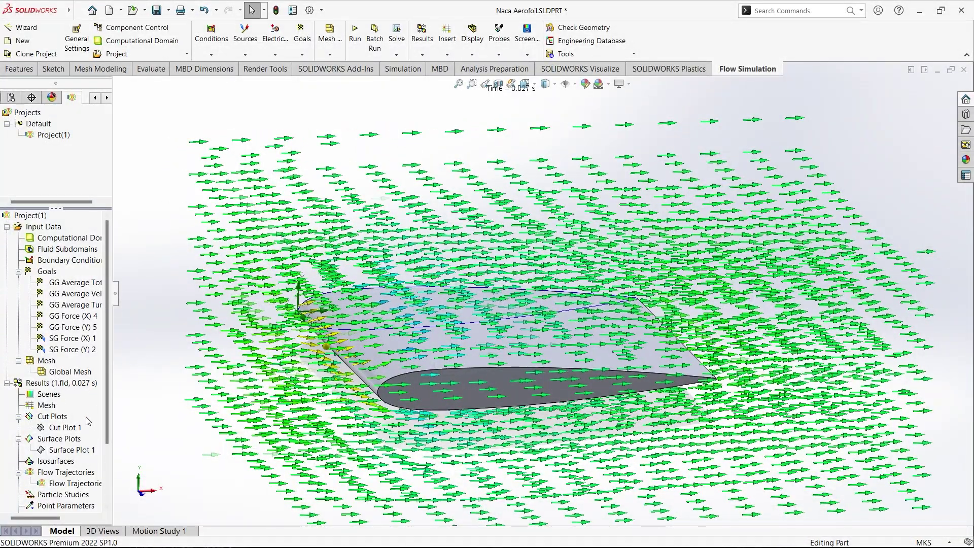
Play the flow trajectories and examine the flow around the aerofoil in the Front view and at an oblique angle.
{"action": "right_click", "coordinate": [76, 483]}
{"action": "left_click", "coordinate": [116, 358]}
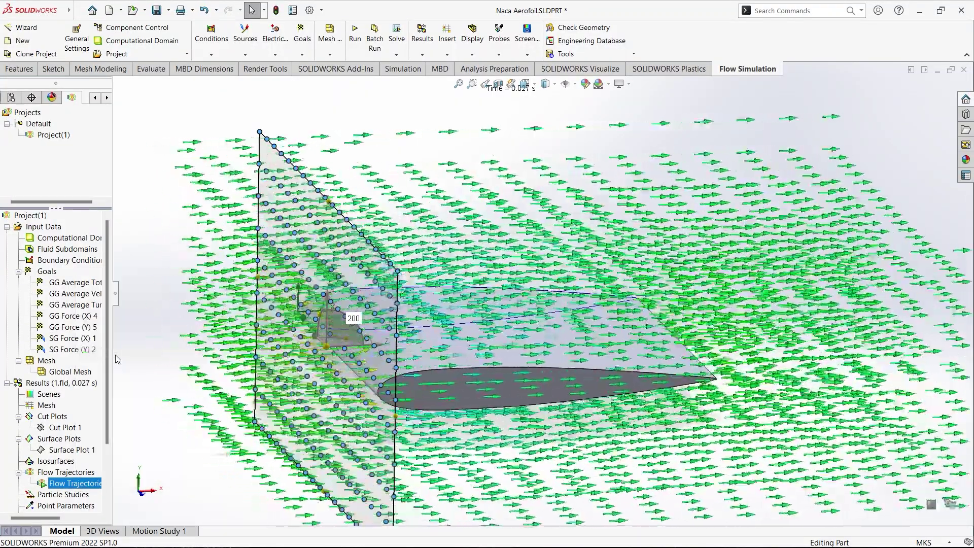
{"action": "scroll", "coordinate": [653, 397], "scroll_direction": "up", "scroll_amount": 2}
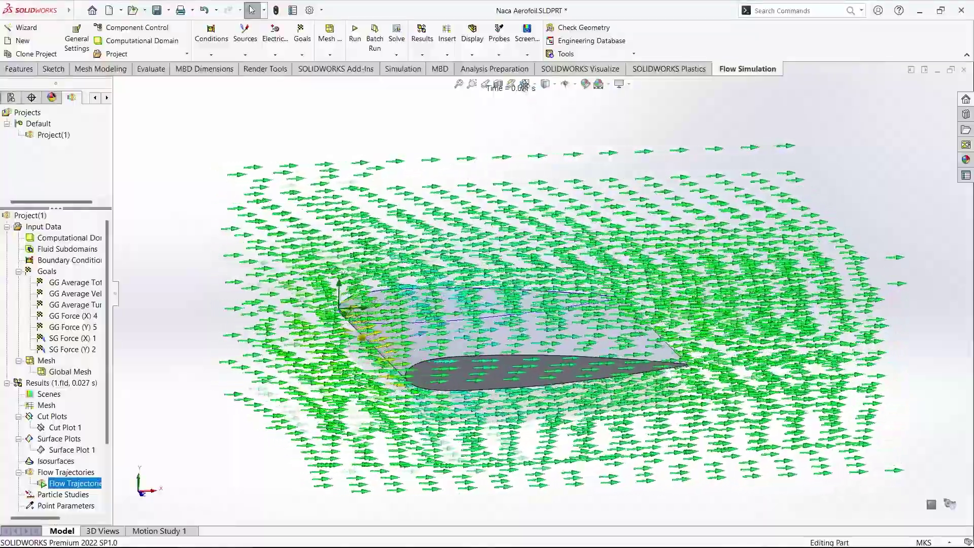
{"action": "left_click", "coordinate": [524, 84]}
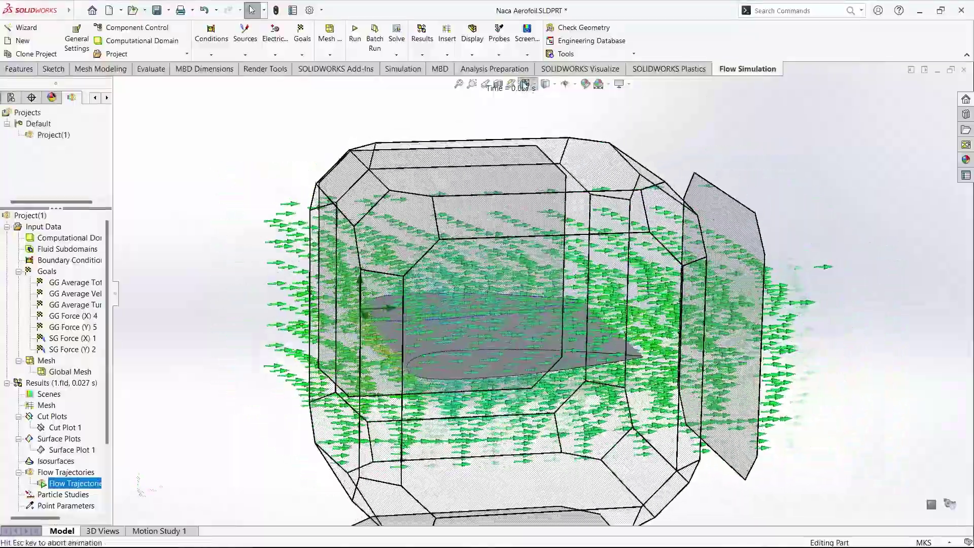
{"action": "left_click", "coordinate": [540, 126]}
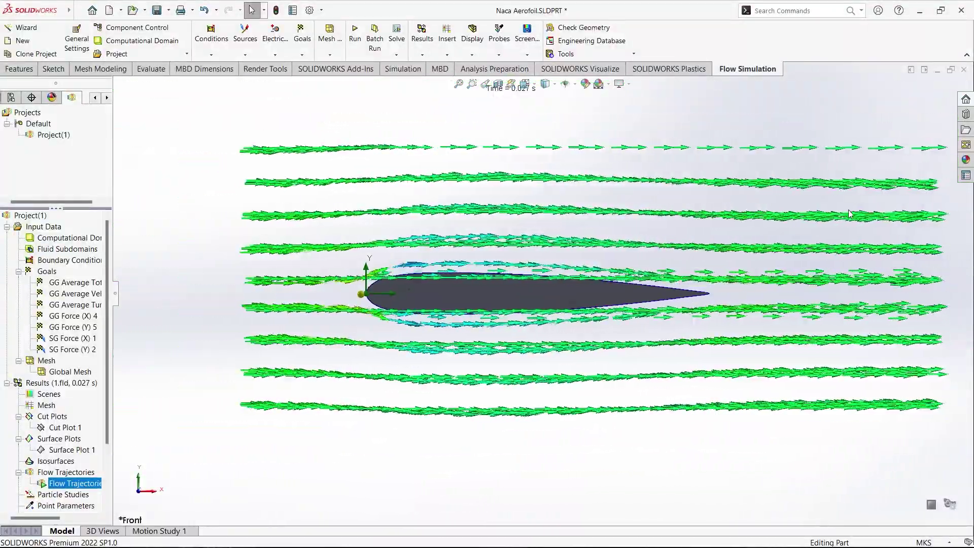
{"action": "scroll", "coordinate": [940, 222], "scroll_direction": "down", "scroll_amount": 2}
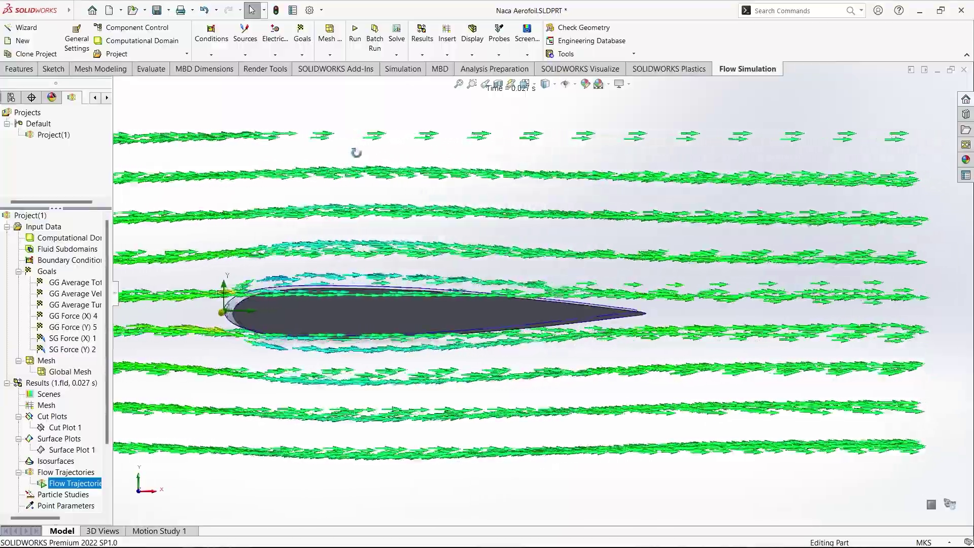
{"action": "middle_click_drag", "start_coordinate": [355, 152], "coordinate": [533, 226]}
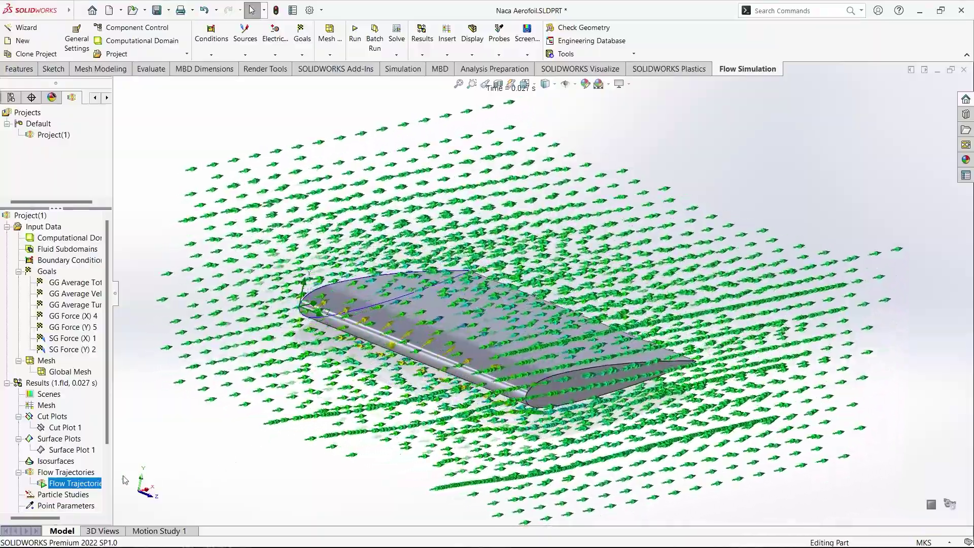
Clear and hide the flow trajectories, and redefine them with the appearance mode that uses 0.01 m arrows.
{"action": "right_click", "coordinate": [84, 487]}
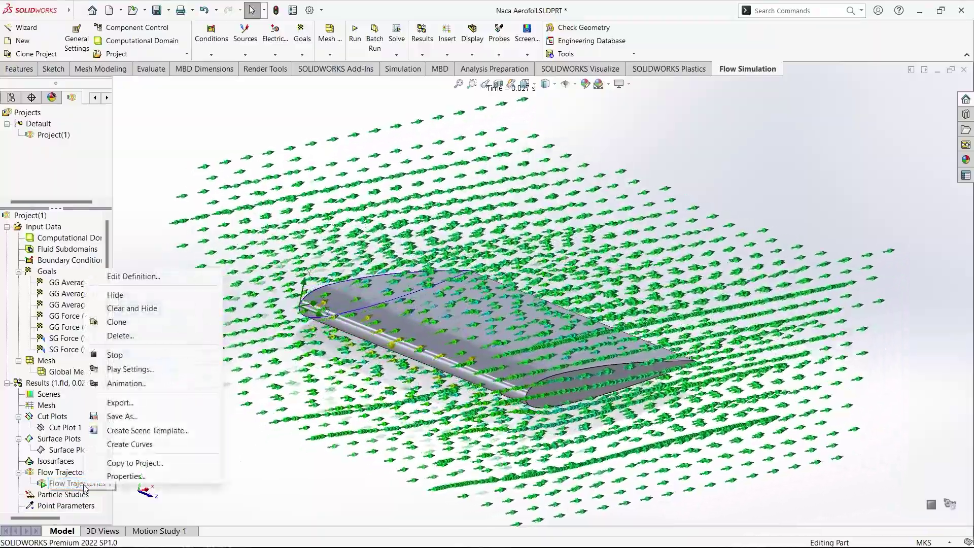
{"action": "left_click", "coordinate": [114, 310]}
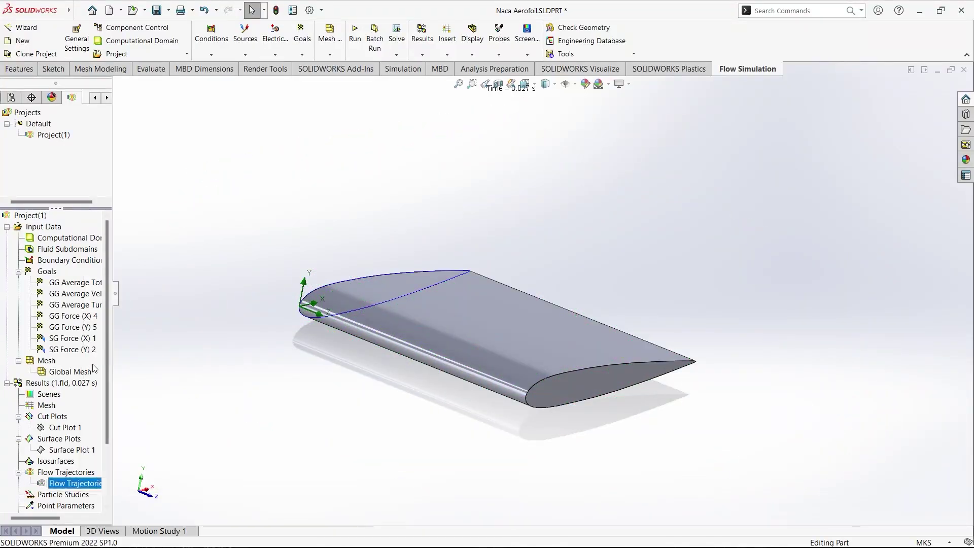
{"action": "right_click", "coordinate": [57, 484]}
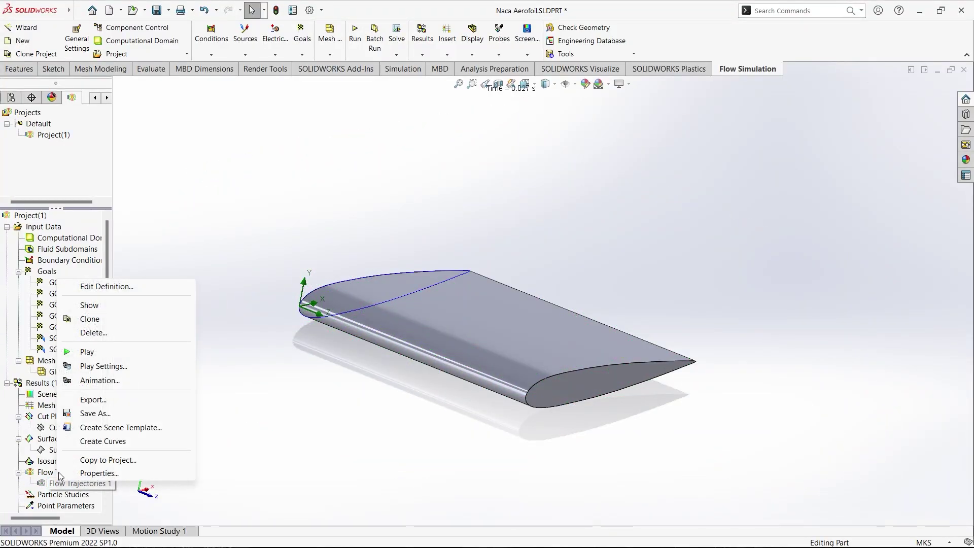
{"action": "left_click", "coordinate": [91, 289]}
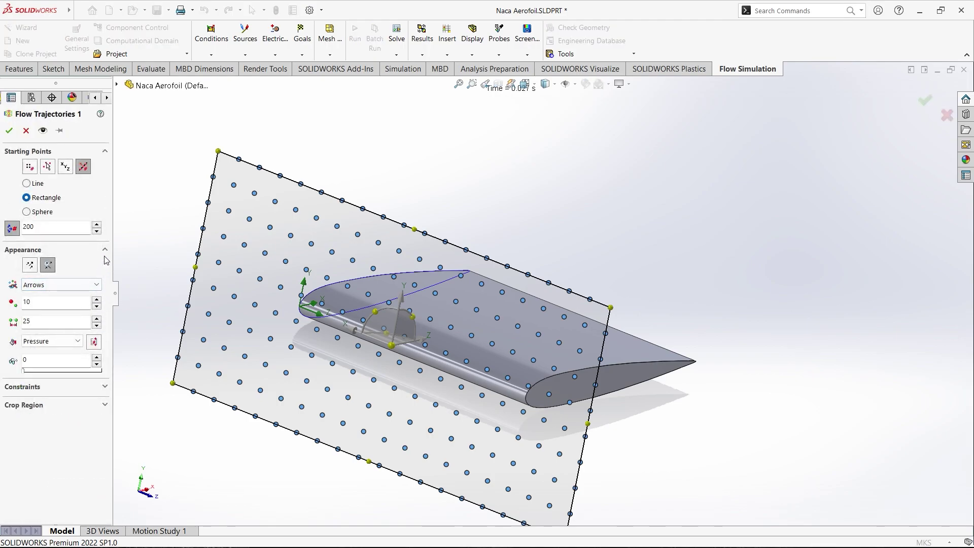
{"action": "left_click", "coordinate": [47, 270]}
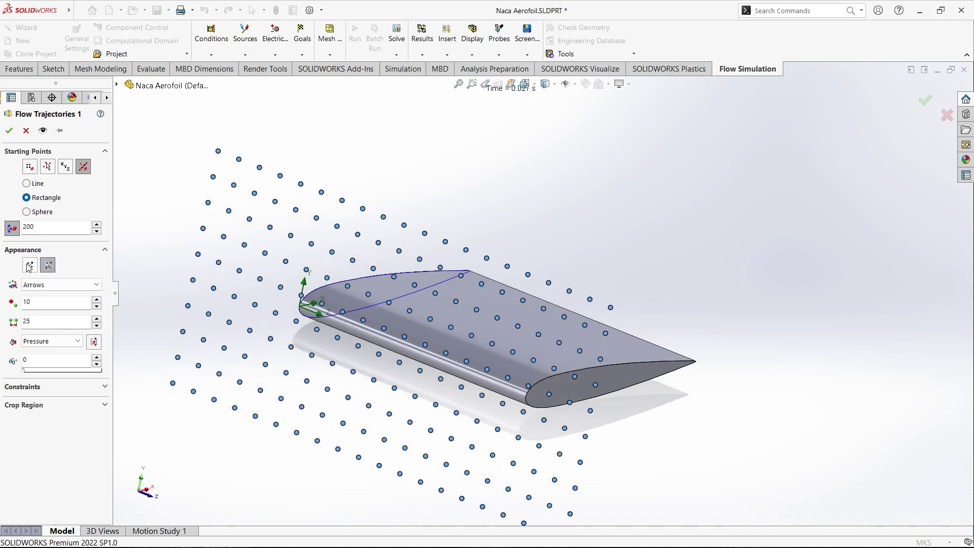
{"action": "left_click", "coordinate": [30, 266]}
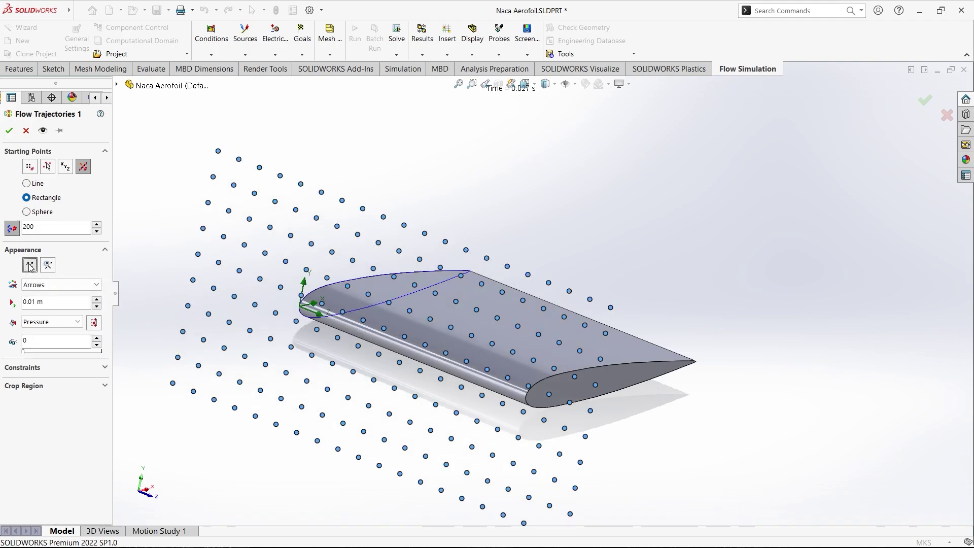
{"action": "left_click", "coordinate": [9, 132]}
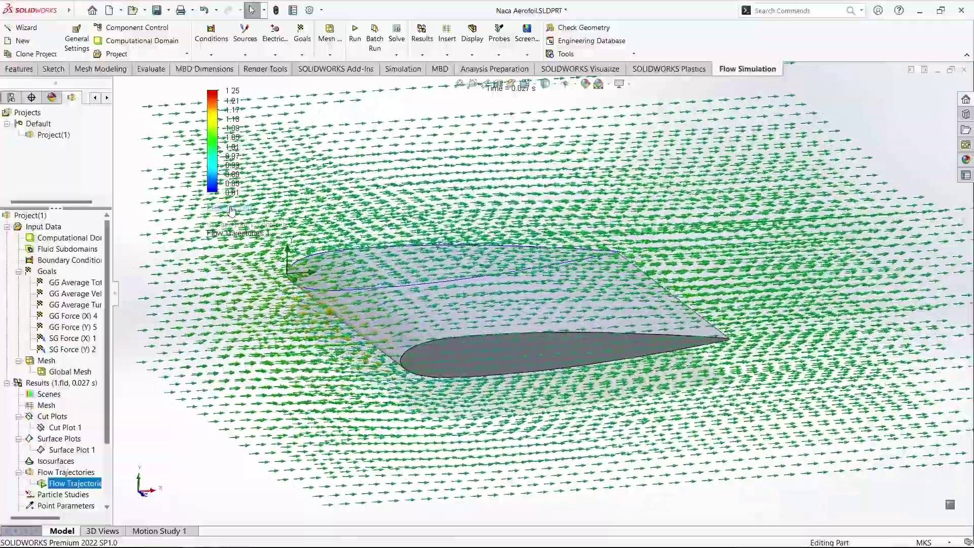
Switch the flow trajectories' colour parameter from the legend to Velocity.
{"action": "left_click", "coordinate": [231, 208]}
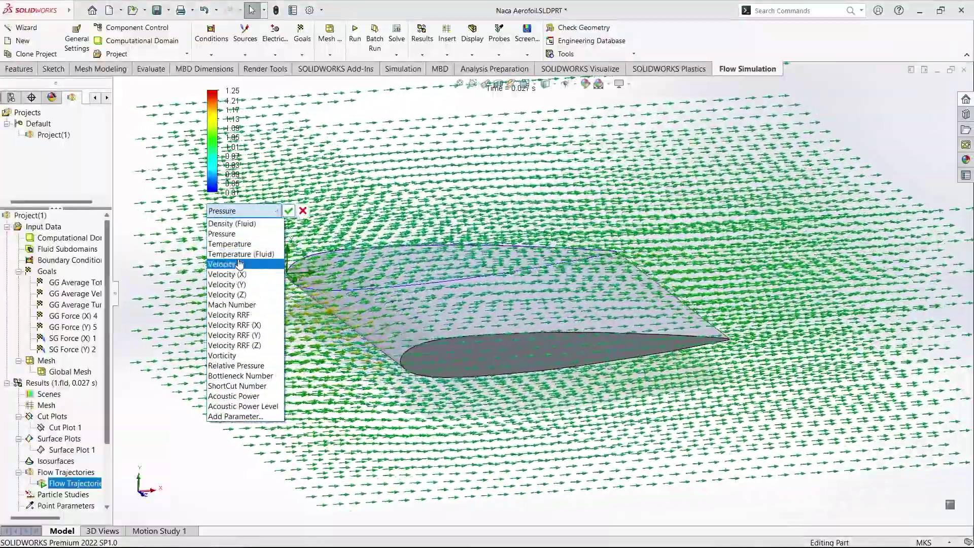
{"action": "left_click", "coordinate": [249, 264]}
{"action": "left_click", "coordinate": [288, 211]}
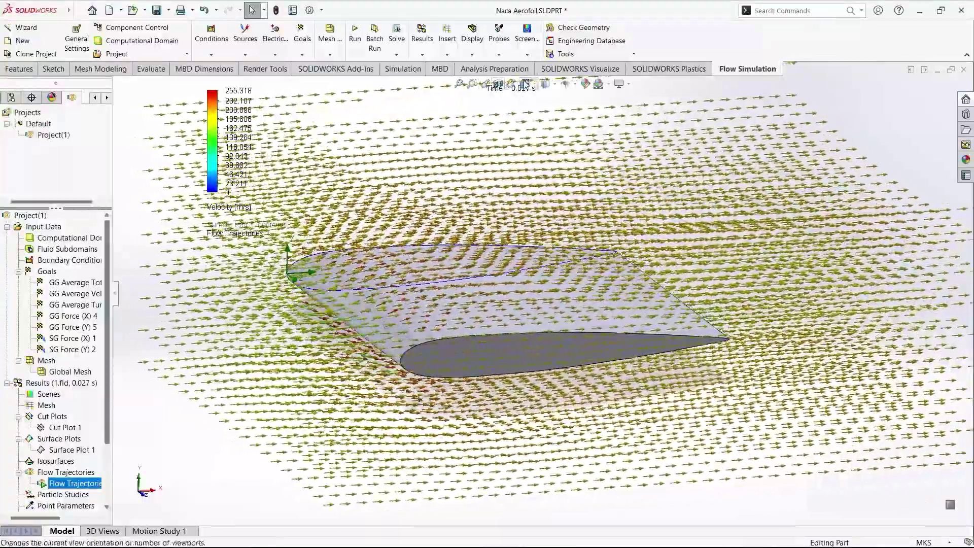
Examine the velocity-coloured flow trajectories in the Front view and at an oblique angle, and clear and hide them.
{"action": "left_click", "coordinate": [525, 83]}
{"action": "left_click", "coordinate": [528, 101]}
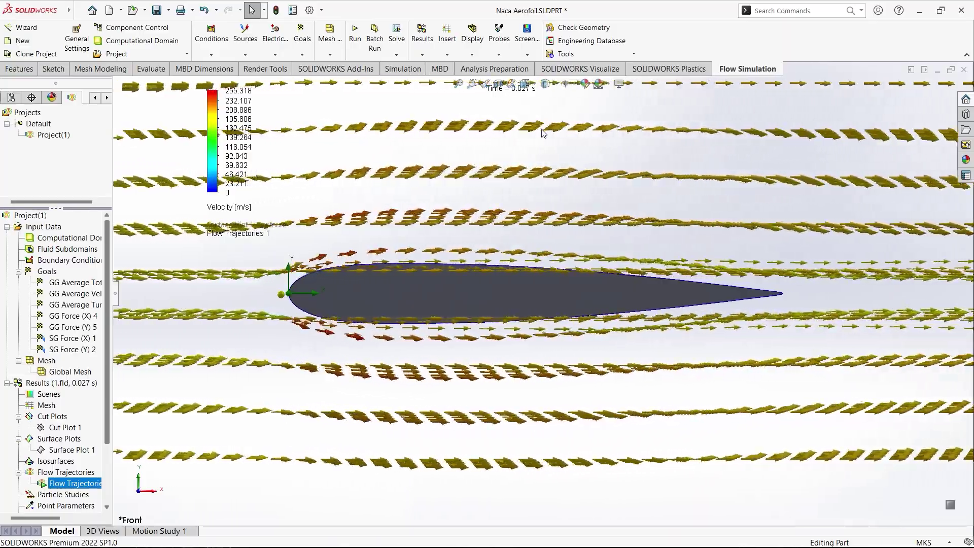
{"action": "middle_click_drag", "start_coordinate": [543, 134], "coordinate": [142, 415]}
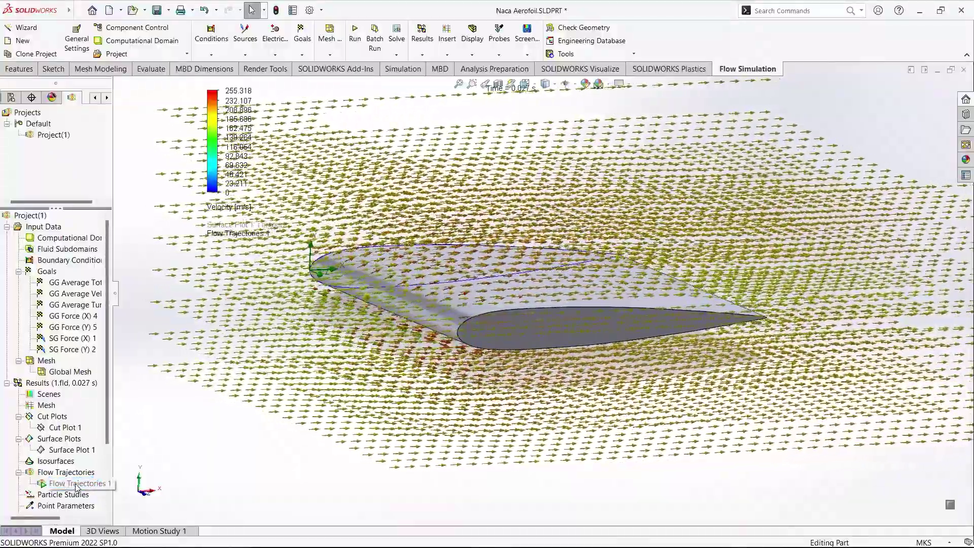
{"action": "right_click", "coordinate": [76, 484]}
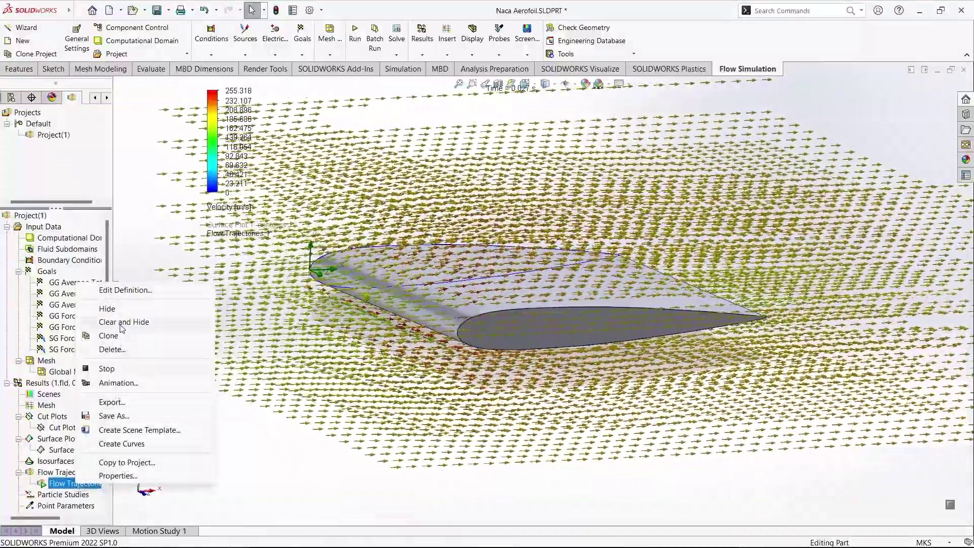
{"action": "left_click", "coordinate": [121, 323]}
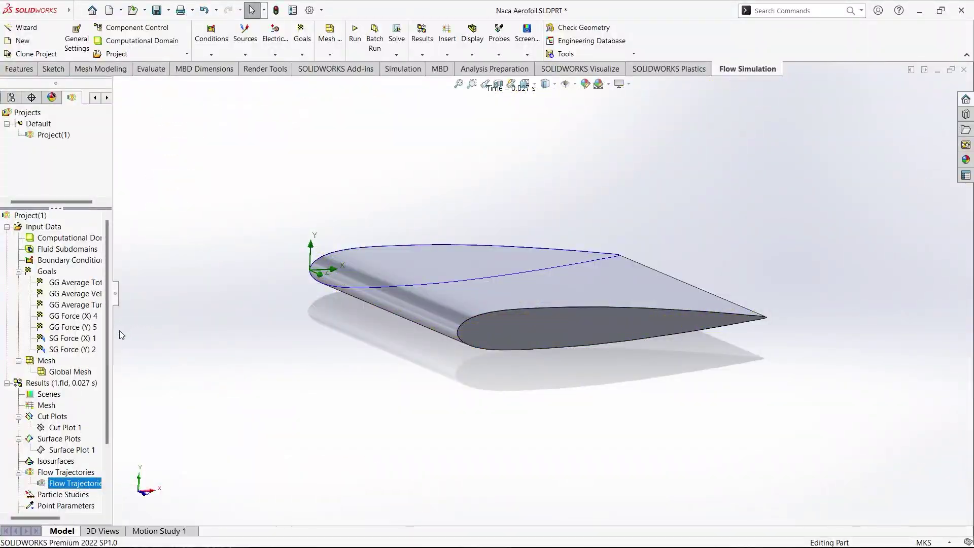
Insert a goal plot covering all goals against iterations and export it to an Excel workbook.
{"action": "left_click_drag", "start_coordinate": [109, 348], "coordinate": [117, 413]}
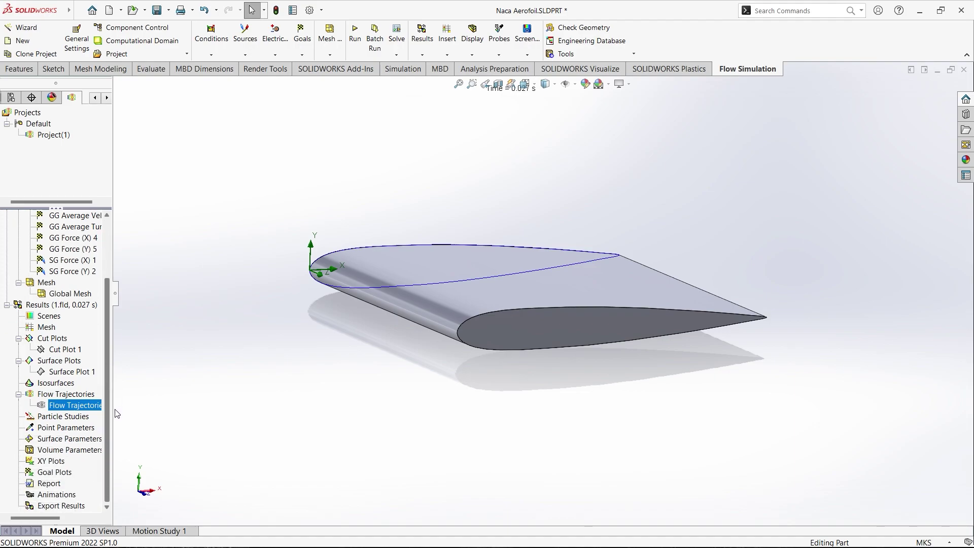
{"action": "left_click", "coordinate": [64, 473]}
{"action": "right_click", "coordinate": [65, 473]}
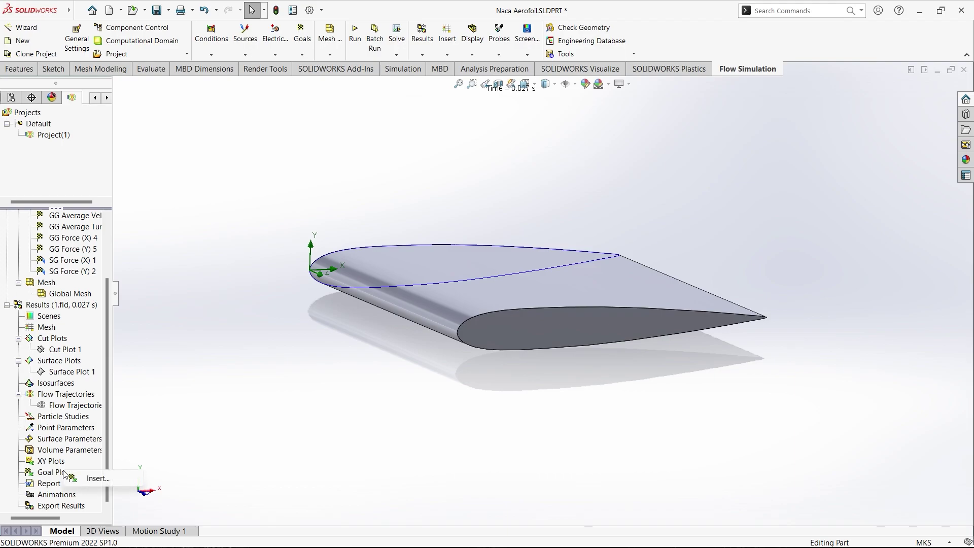
{"action": "left_click", "coordinate": [91, 479]}
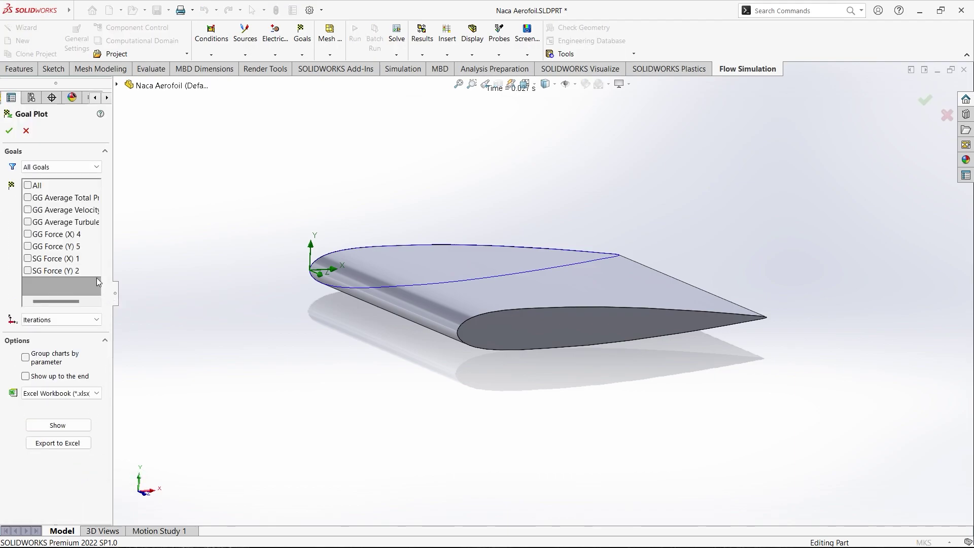
{"action": "left_click", "coordinate": [30, 187]}
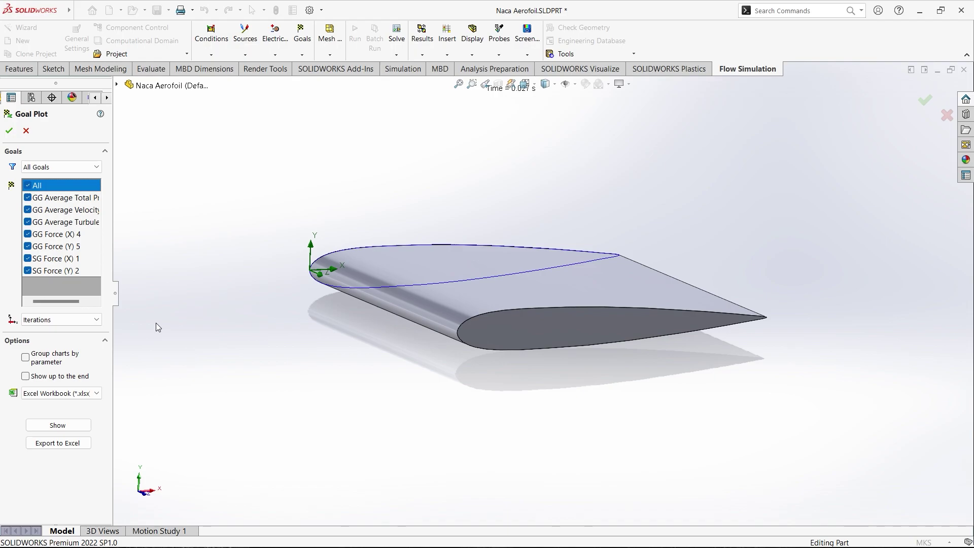
{"action": "left_click", "coordinate": [73, 448]}
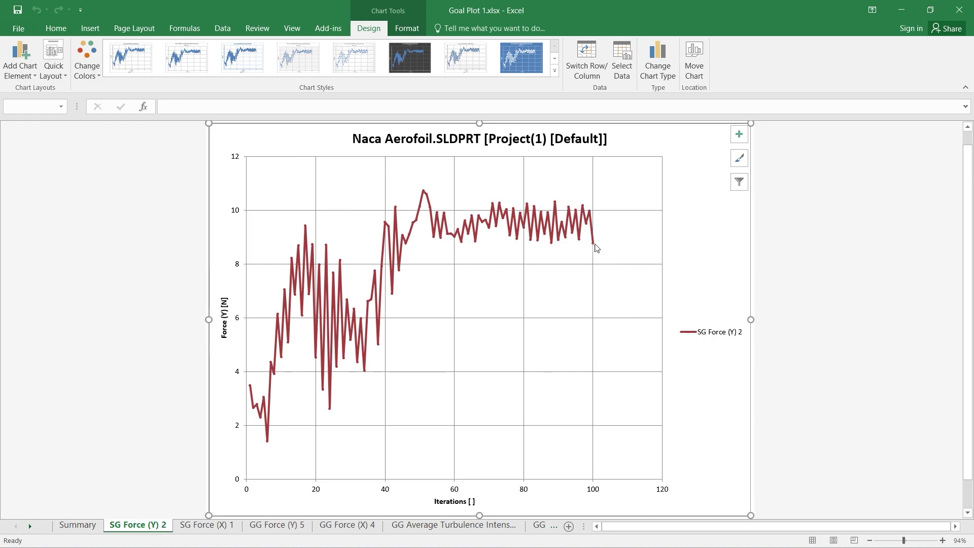
Examine the final-iteration values on the force, turbulence intensity, velocity and total pressure charts in the Excel workbook, and close it.
{"action": "mouse_move", "coordinate": [597, 248]}
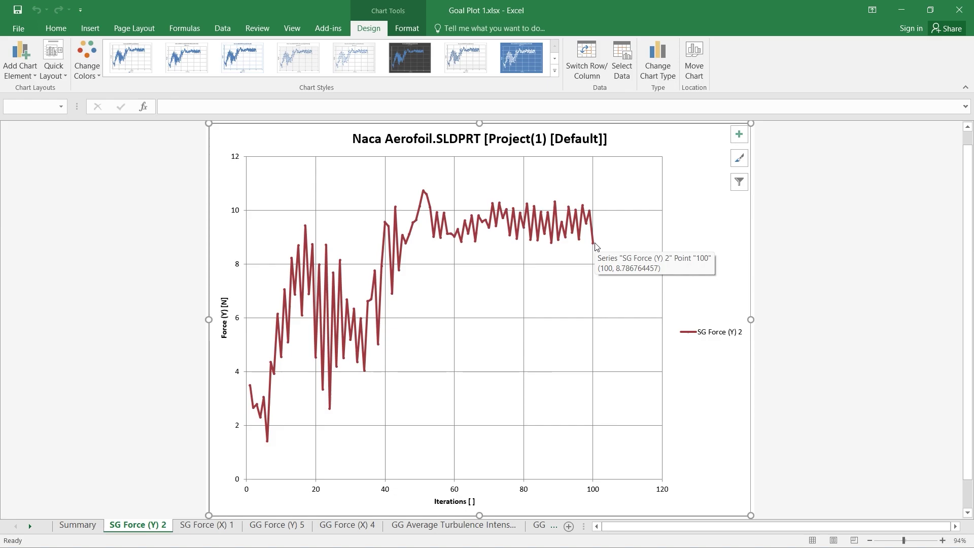
{"action": "left_click", "coordinate": [226, 529]}
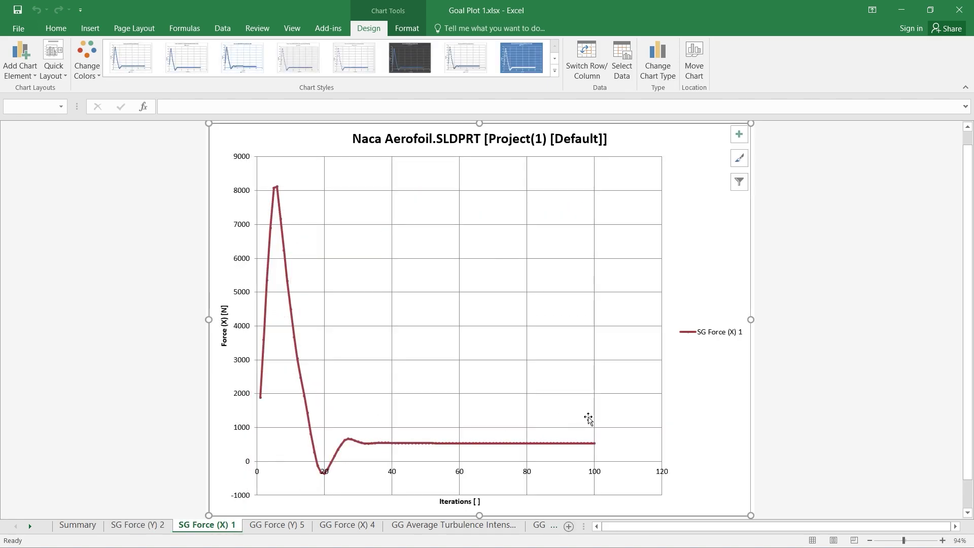
{"action": "mouse_move", "coordinate": [595, 446]}
{"action": "left_click", "coordinate": [289, 526]}
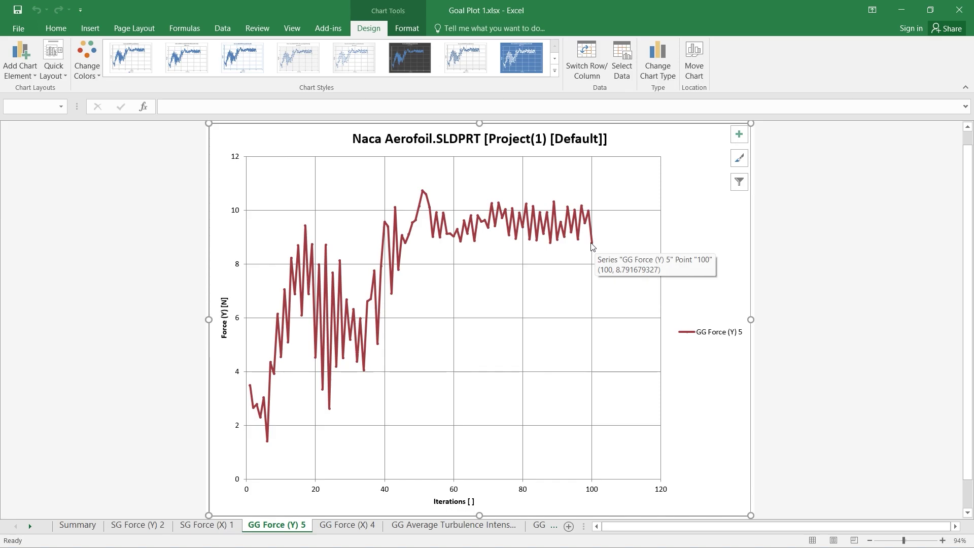
{"action": "left_click", "coordinate": [348, 526]}
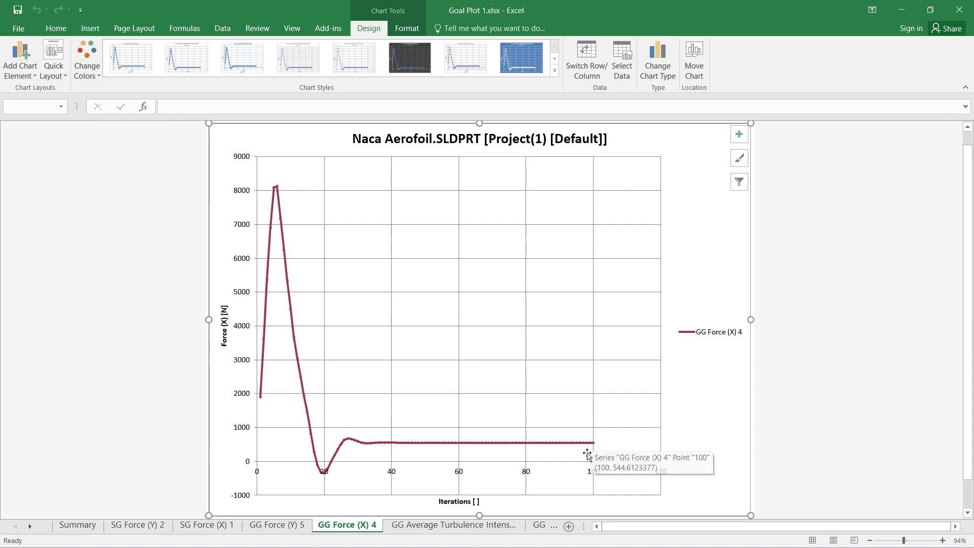
{"action": "left_click", "coordinate": [471, 526]}
{"action": "mouse_move", "coordinate": [539, 317]}
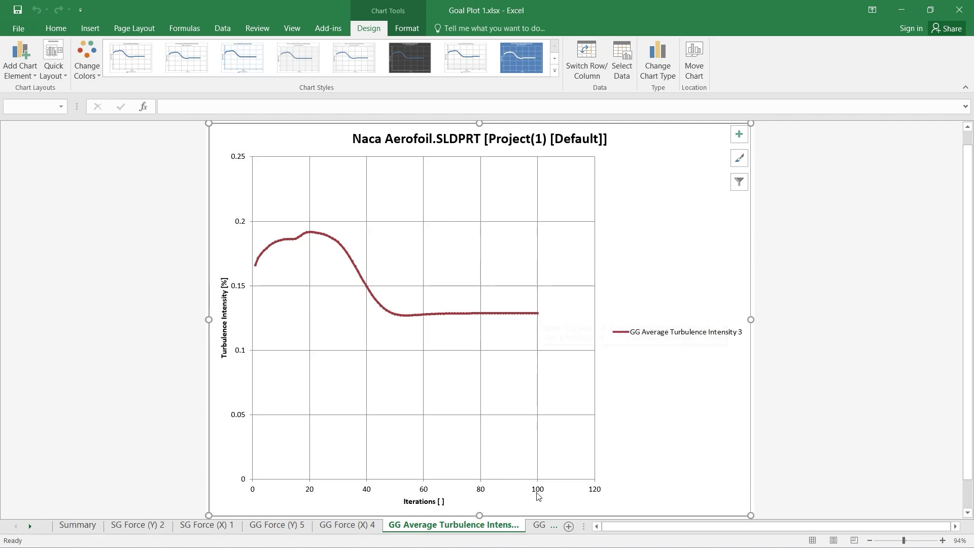
{"action": "left_click", "coordinate": [540, 525]}
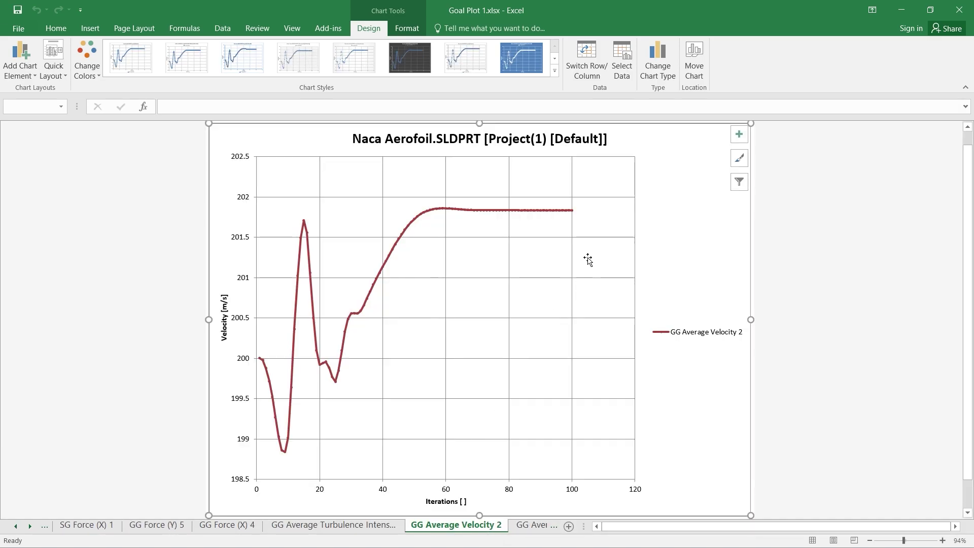
{"action": "mouse_move", "coordinate": [573, 214]}
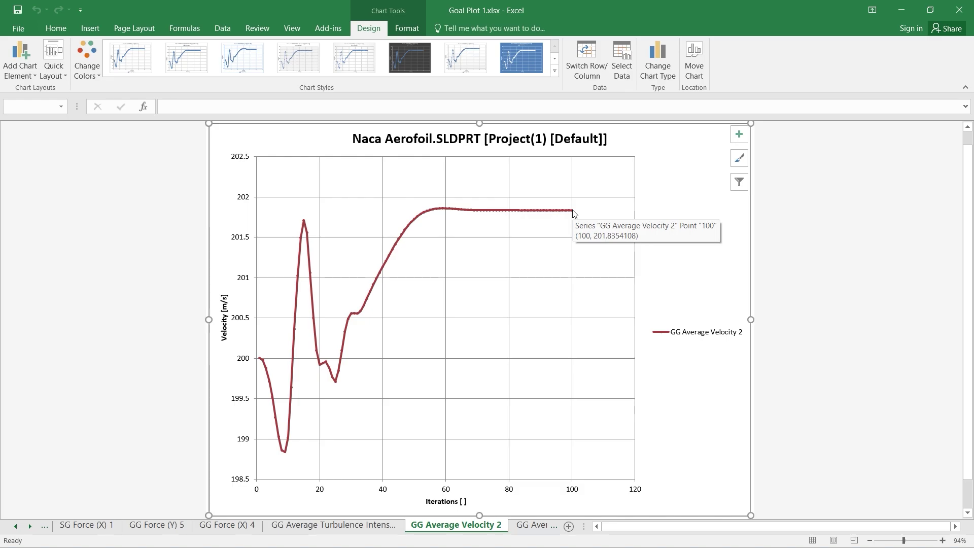
{"action": "left_click", "coordinate": [538, 526]}
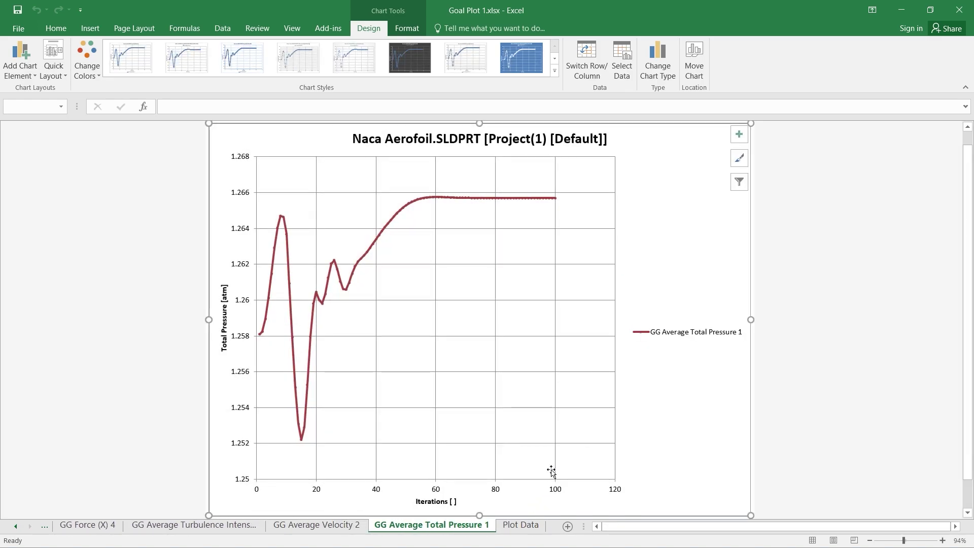
{"action": "mouse_move", "coordinate": [557, 199]}
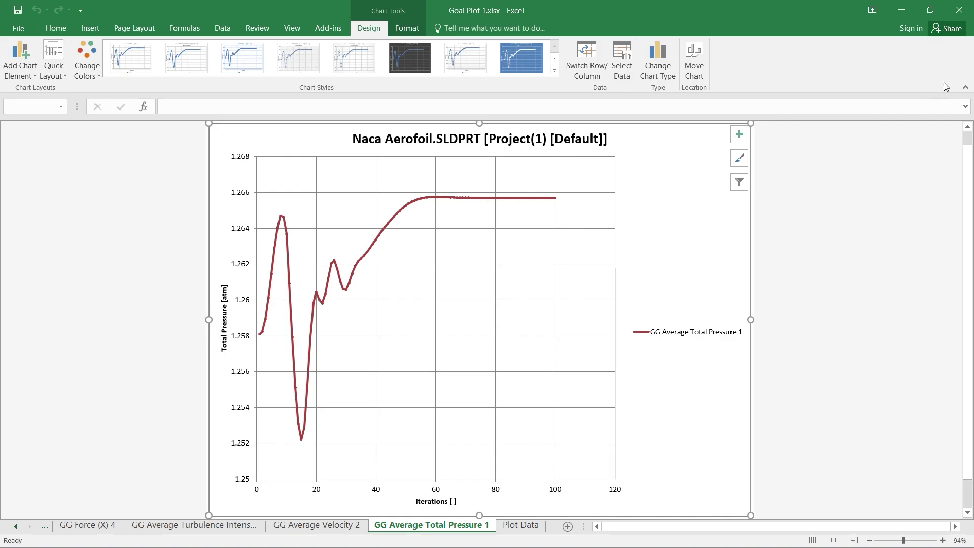
{"action": "left_click", "coordinate": [959, 11]}
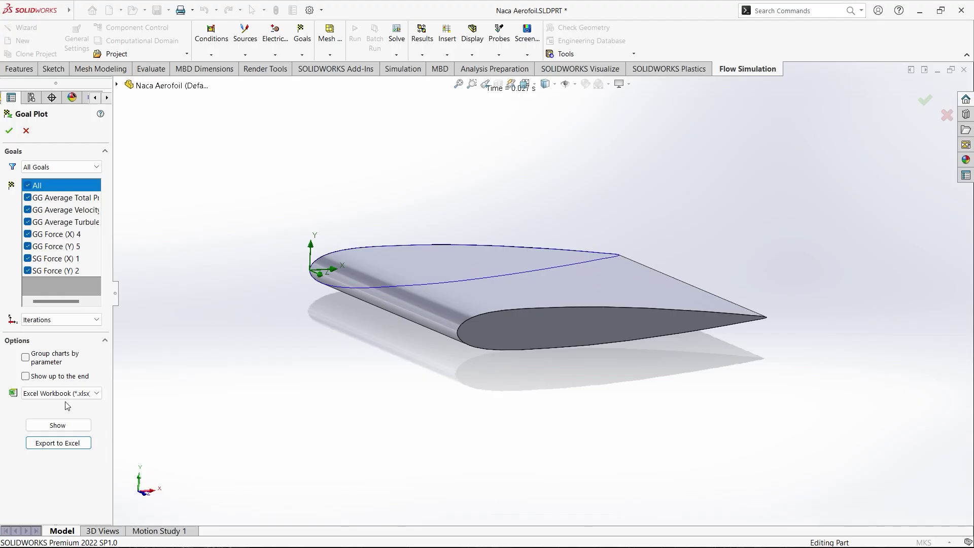
Show the goal plot results below the model, switch from Summary to History, and enlarge the results area to view the charts.
{"action": "left_click", "coordinate": [57, 427]}
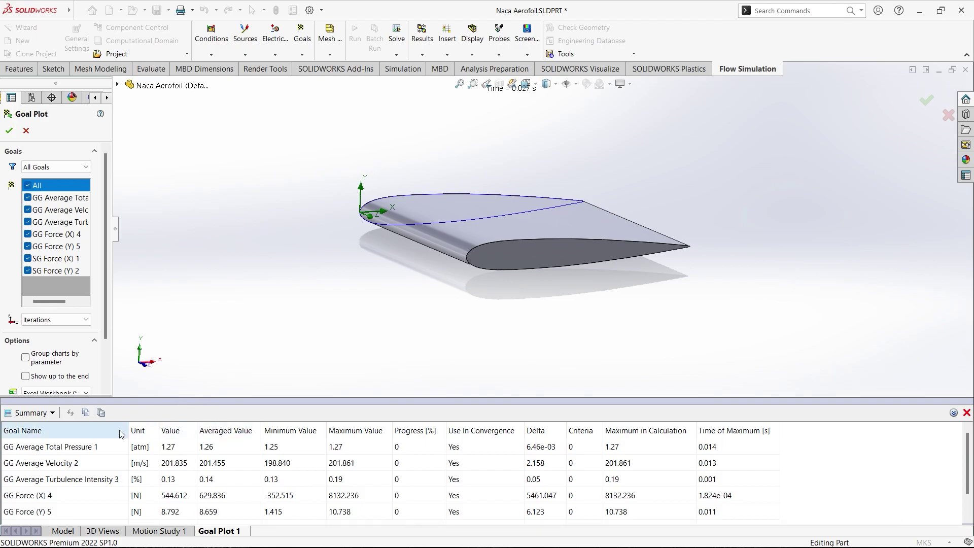
{"action": "left_click", "coordinate": [52, 413]}
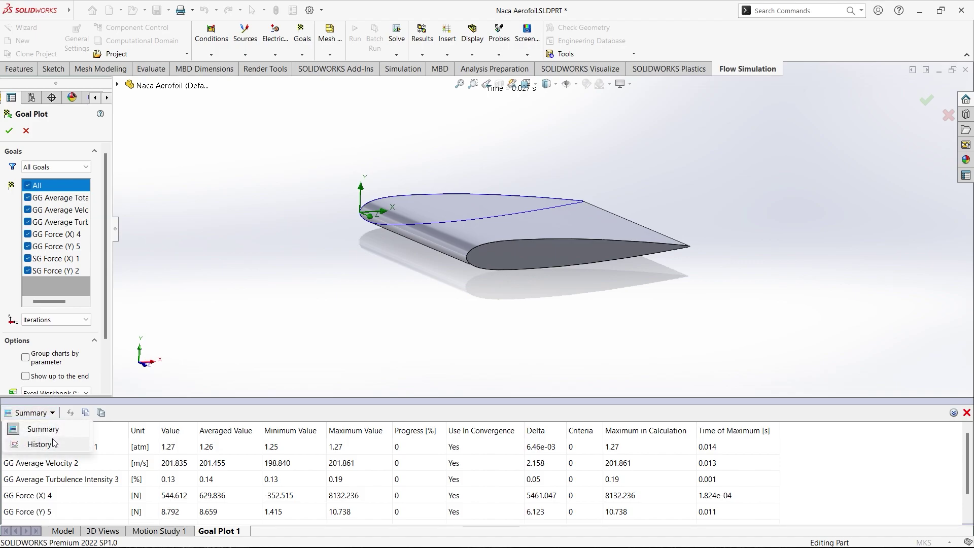
{"action": "left_click", "coordinate": [55, 443]}
{"action": "left_click_drag", "start_coordinate": [200, 399], "coordinate": [200, 359]}
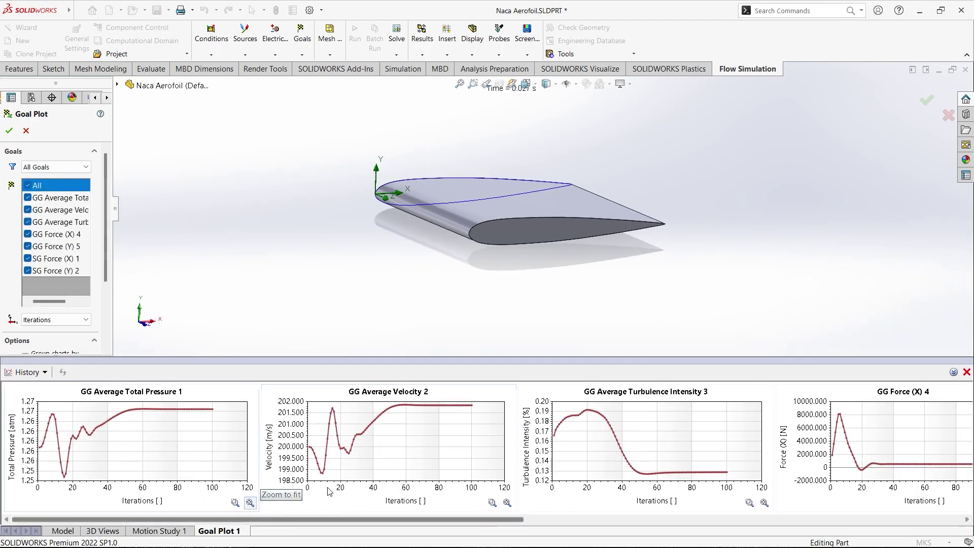
{"action": "left_click_drag", "start_coordinate": [513, 519], "coordinate": [654, 335]}
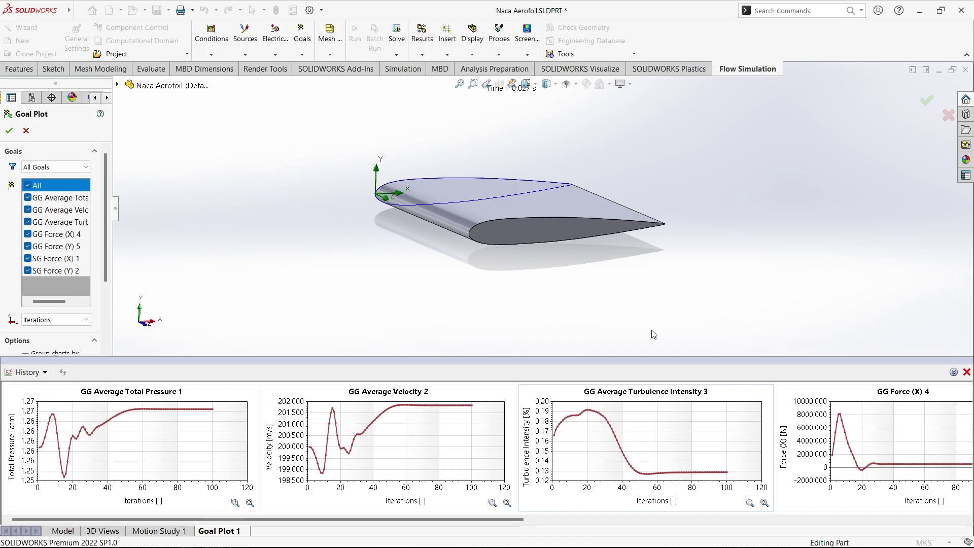